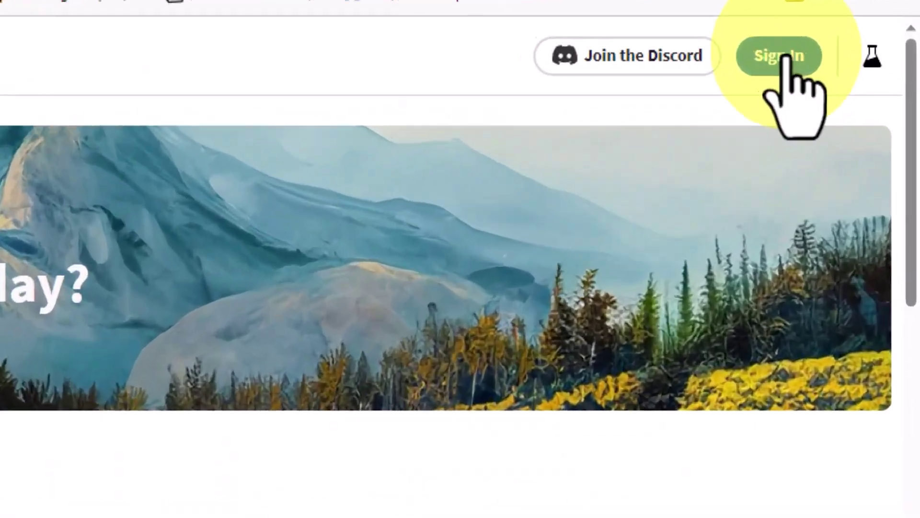
- Sign in to Adobe Firefly with a Google account and agree to the generative AI user guidelines
{"action": "left_click", "coordinate": [784, 55]}
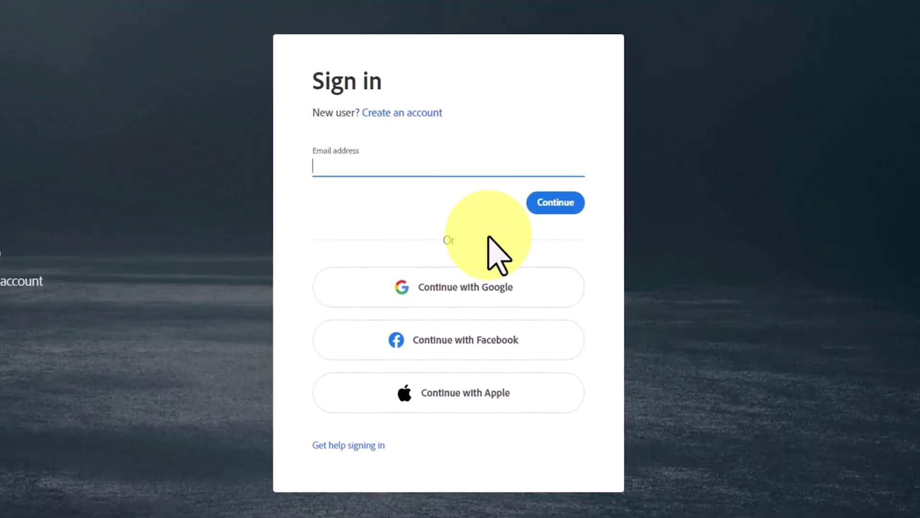
{"action": "left_click", "coordinate": [545, 284]}
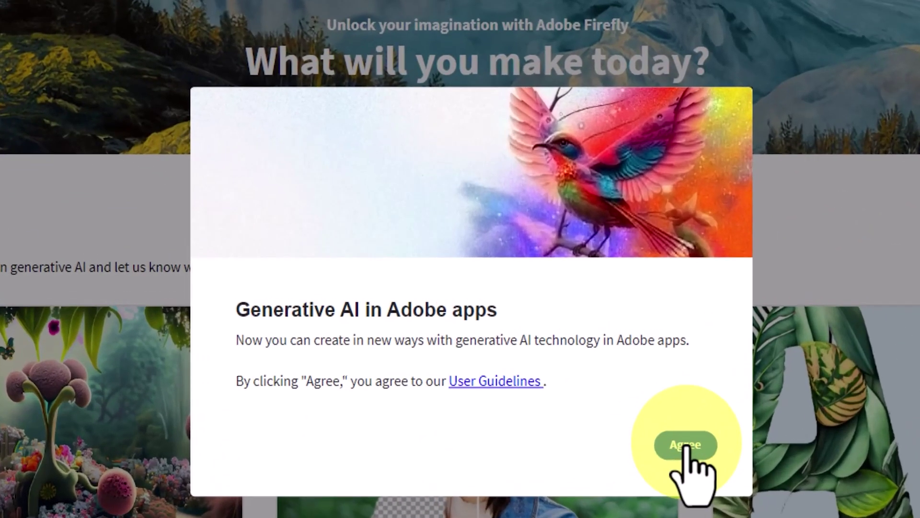
{"action": "left_click", "coordinate": [573, 365]}
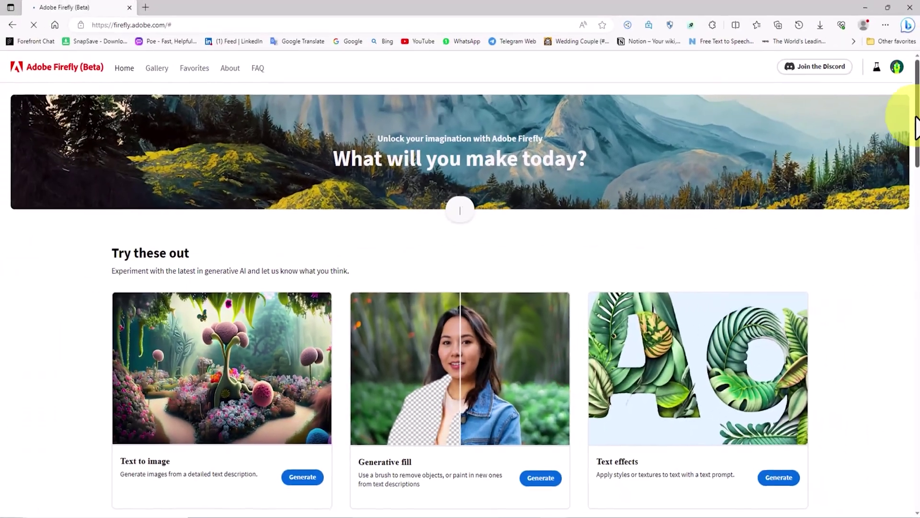
- With Text to image, generate "a small octopus with bright orange and yellow coloring, large expressive eyes, in a colorful undersea coral environment, for a children's book"
{"action": "left_click_drag", "start_coordinate": [913, 79], "coordinate": [908, 60]}
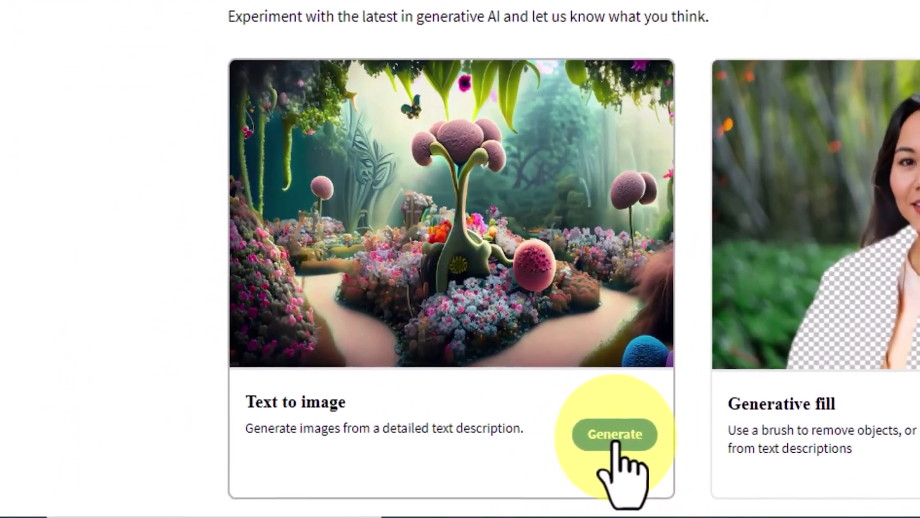
{"action": "left_click", "coordinate": [320, 474]}
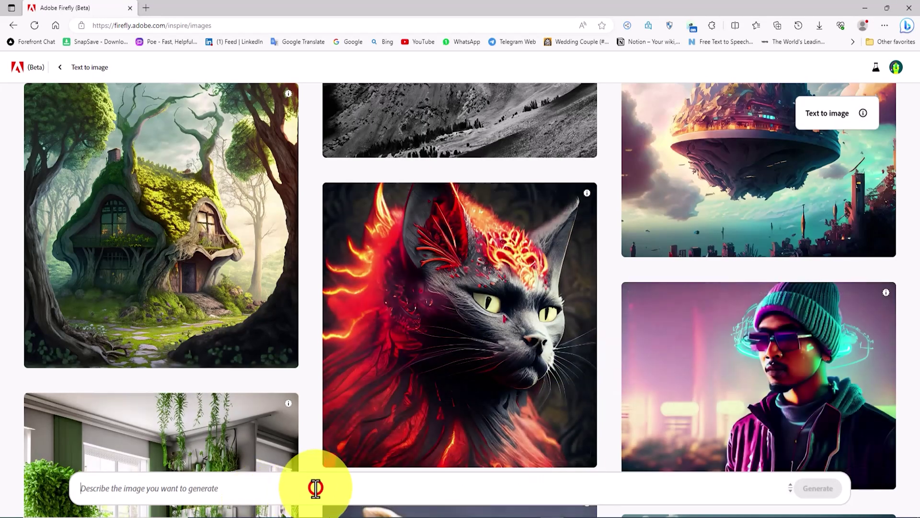
{"action": "right_click", "coordinate": [315, 488]}
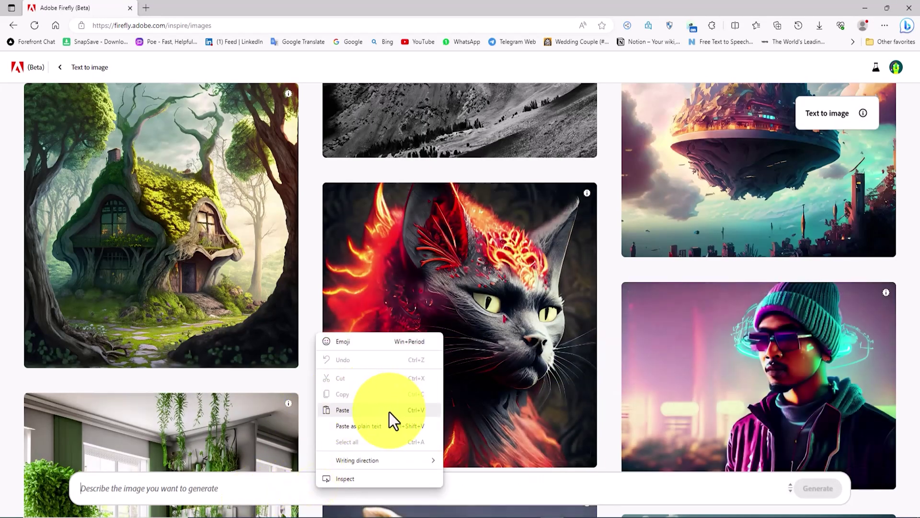
{"action": "left_click", "coordinate": [377, 409]}
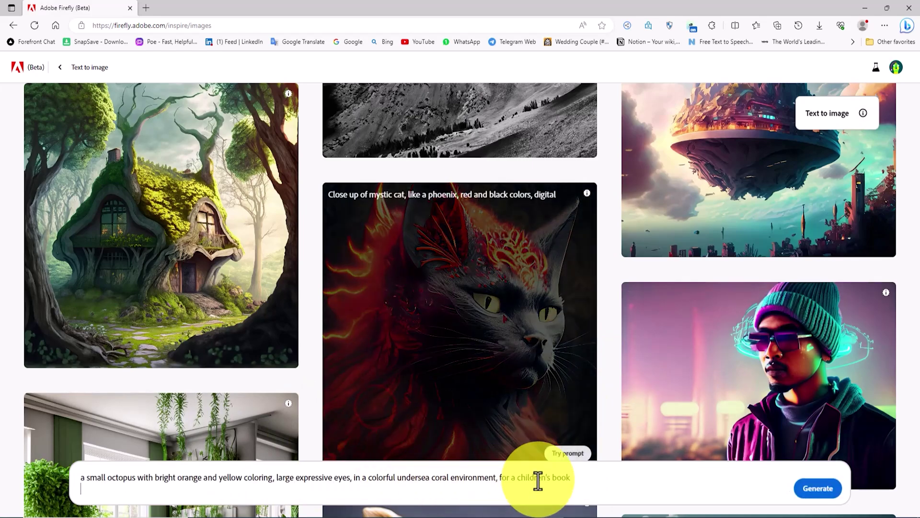
{"action": "left_click", "coordinate": [824, 488]}
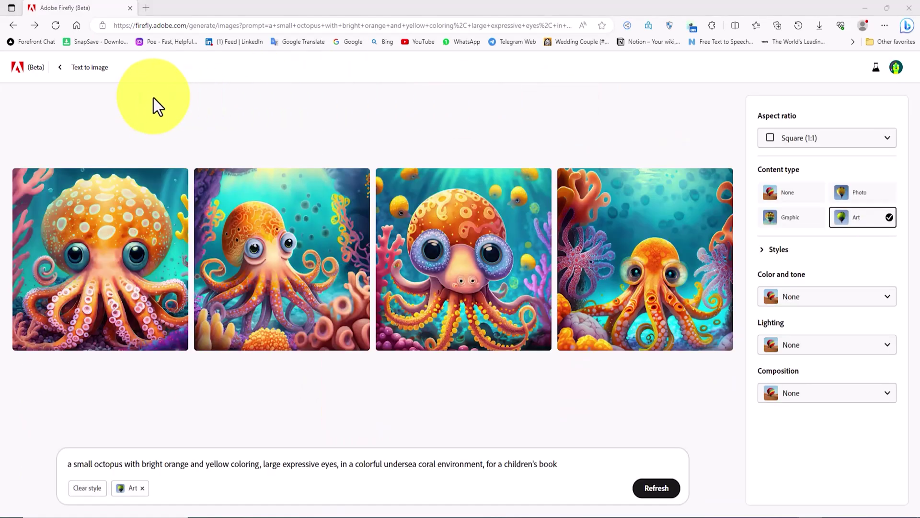
- View the four generated octopus images enlarged one after another, check the last image's options, and close the preview
{"action": "left_click", "coordinate": [154, 91]}
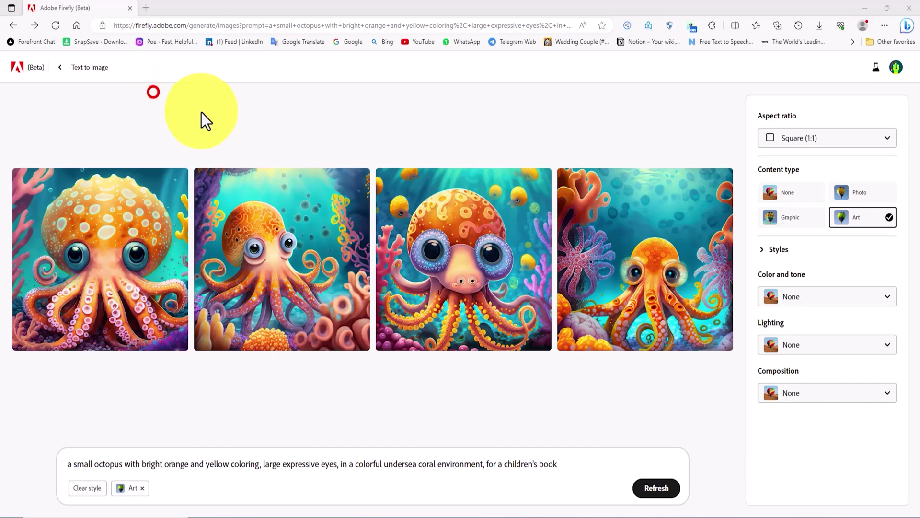
{"action": "mouse_move", "coordinate": [141, 239]}
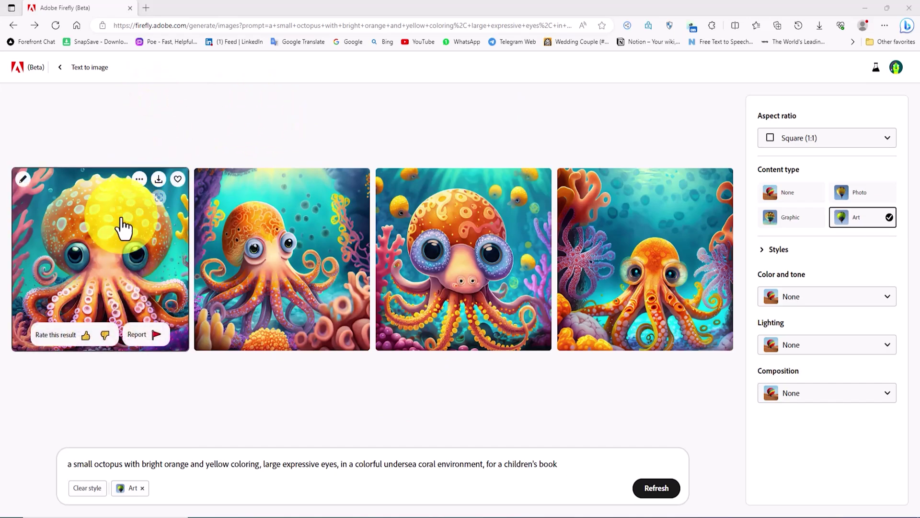
{"action": "left_click", "coordinate": [125, 214]}
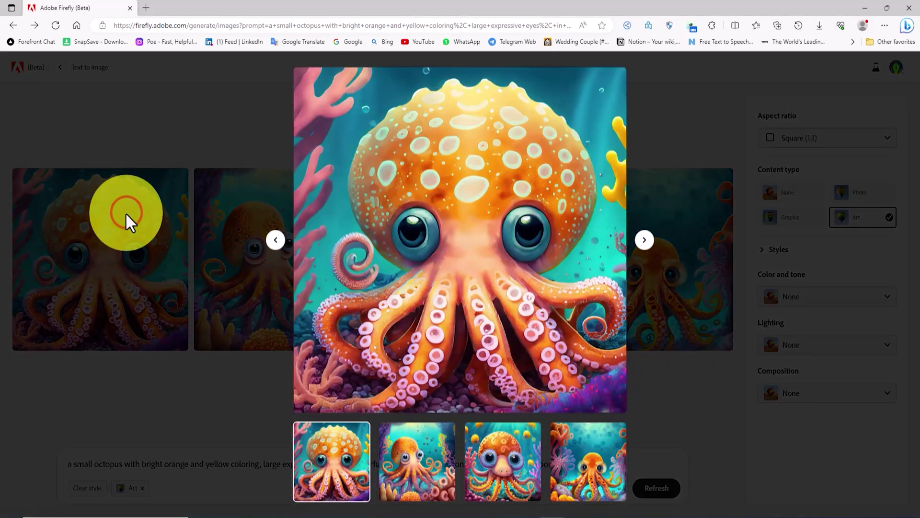
{"action": "left_click", "coordinate": [646, 240]}
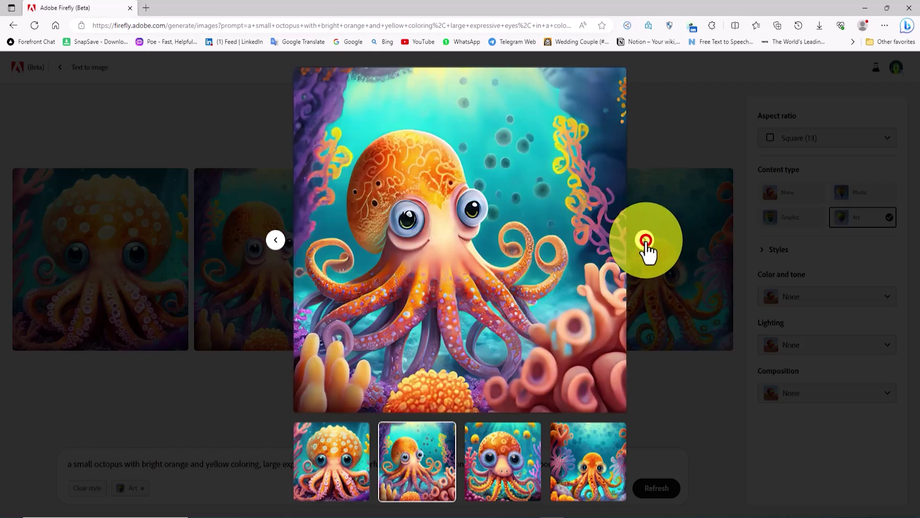
{"action": "left_click", "coordinate": [645, 240]}
{"action": "left_click", "coordinate": [645, 240]}
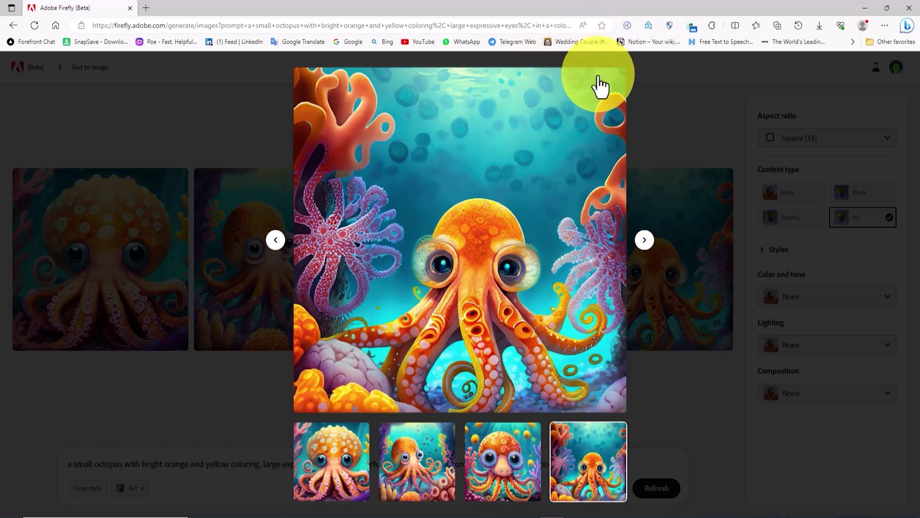
{"action": "mouse_move", "coordinate": [599, 86]}
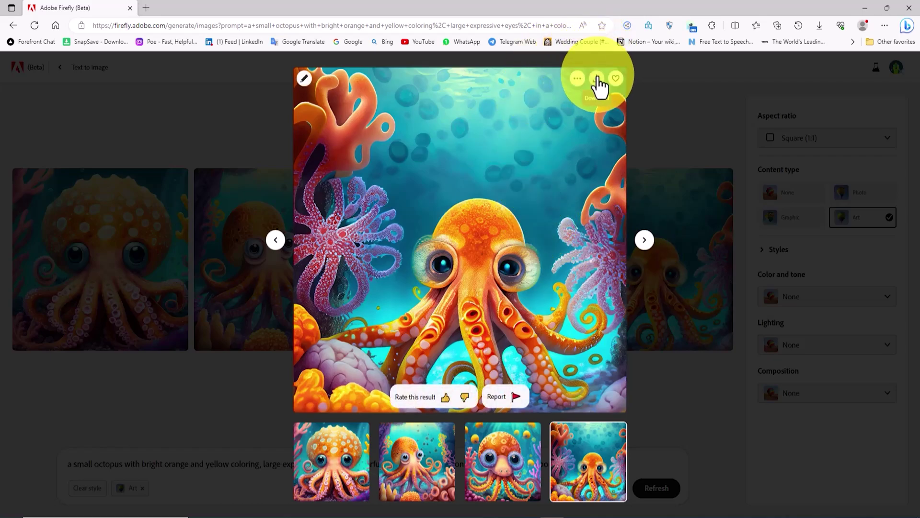
{"action": "left_click", "coordinate": [676, 144]}
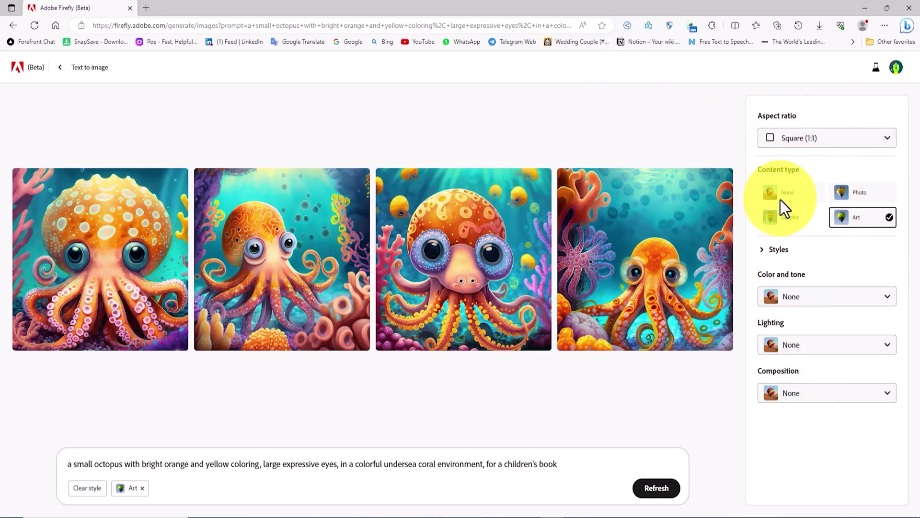
- Review the available aspect ratios for the generated images, keeping Square (1:1)
{"action": "left_click", "coordinate": [877, 139]}
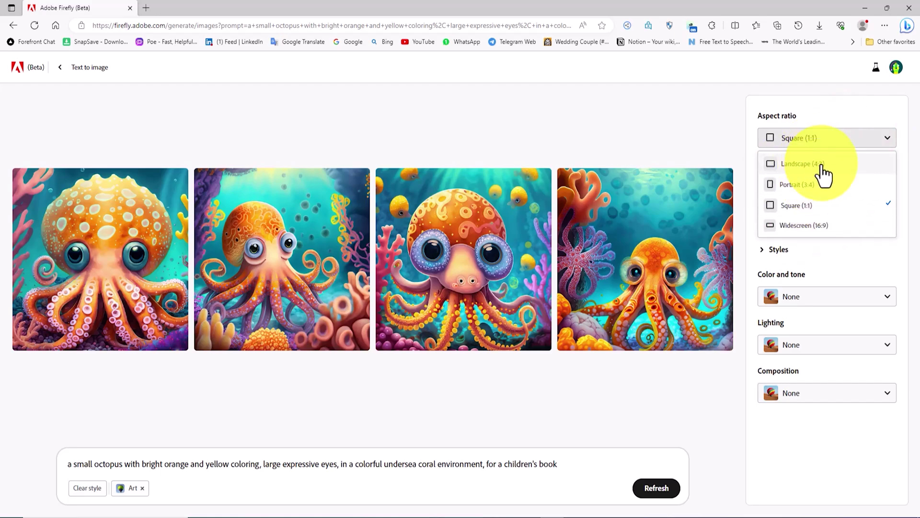
{"action": "left_click", "coordinate": [886, 137]}
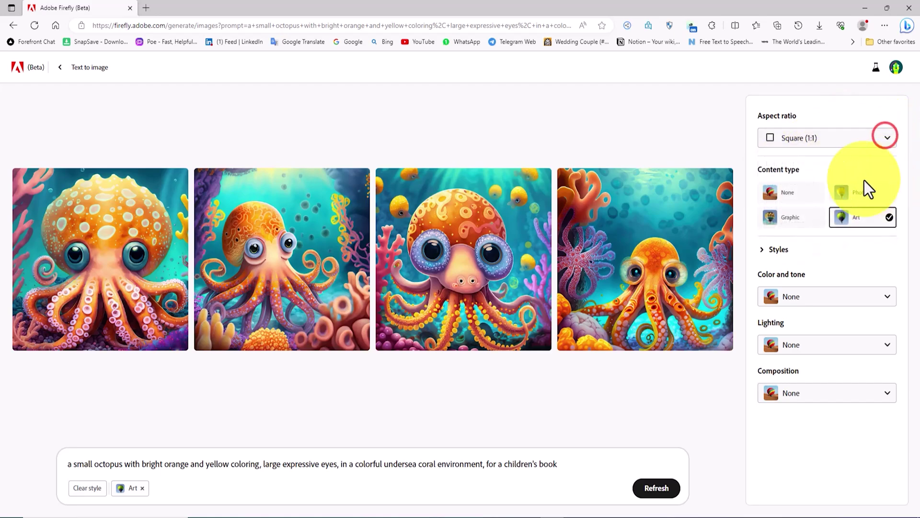
{"action": "left_click", "coordinate": [781, 165]}
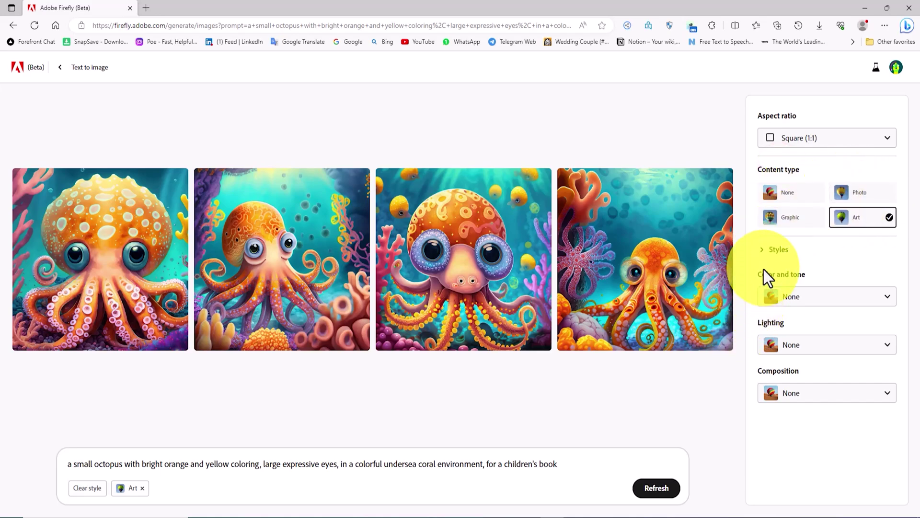
- Browse the Popular, Movements, Themes, Techniques, Effects, Materials and Concepts style categories, then collapse the styles
{"action": "left_click", "coordinate": [763, 253]}
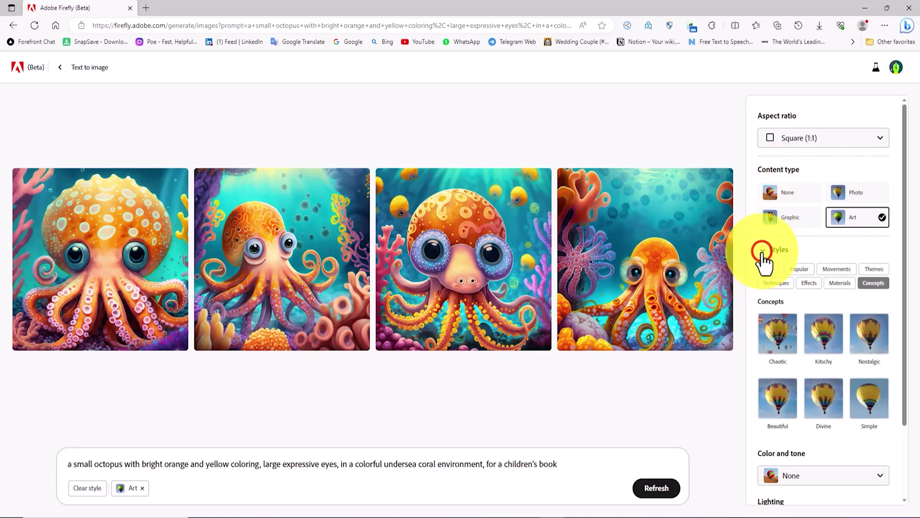
{"action": "left_click", "coordinate": [797, 269]}
{"action": "left_click", "coordinate": [836, 269]}
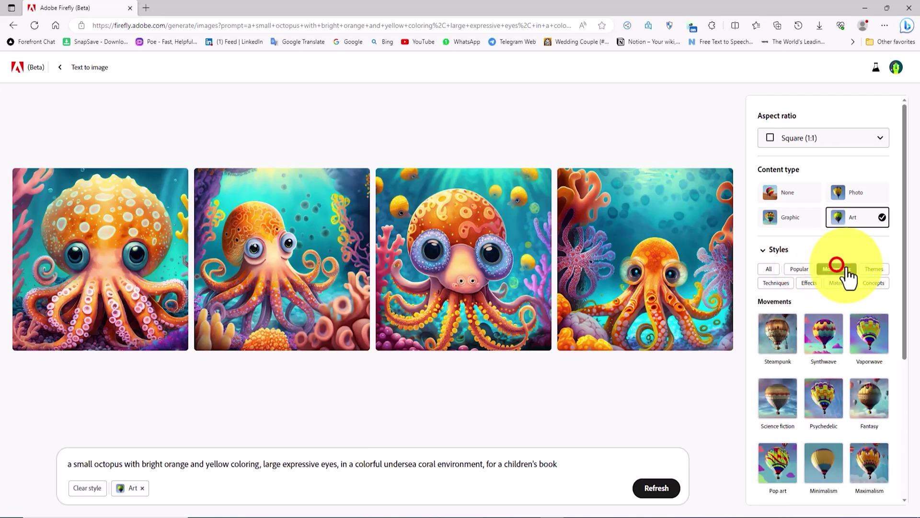
{"action": "left_click", "coordinate": [874, 269]}
{"action": "left_click", "coordinate": [776, 283]}
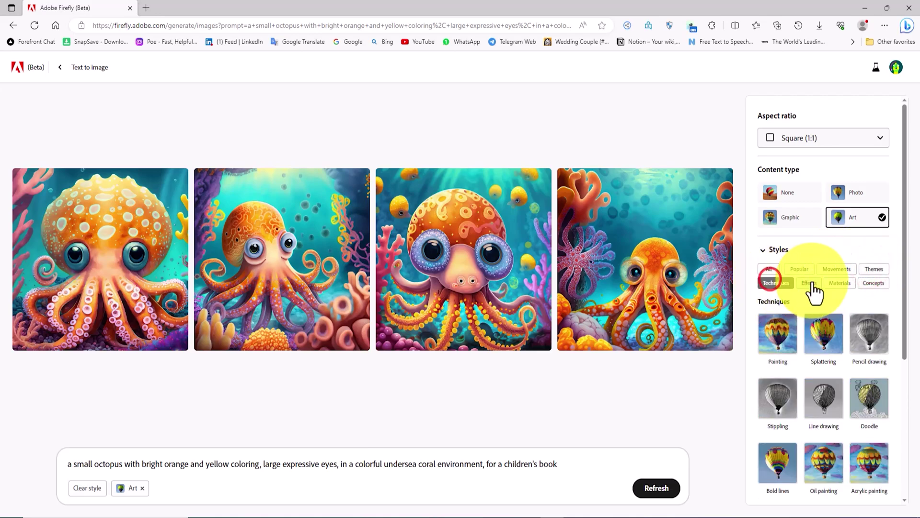
{"action": "left_click", "coordinate": [810, 283]}
{"action": "left_click", "coordinate": [840, 284]}
{"action": "left_click", "coordinate": [874, 283]}
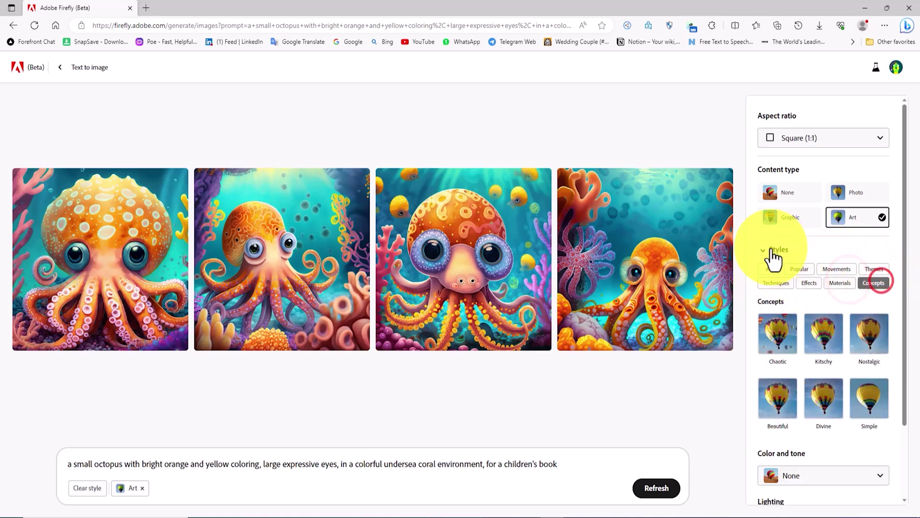
{"action": "left_click", "coordinate": [767, 251]}
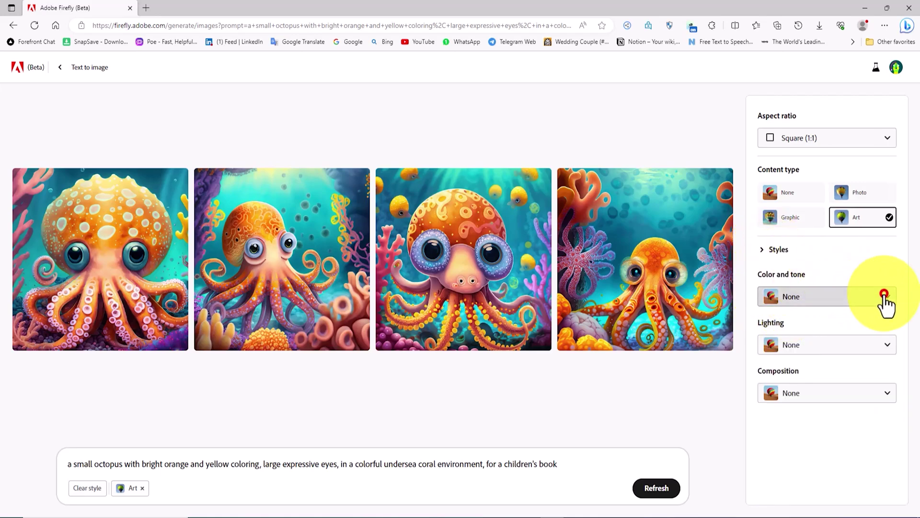
- Review the available color and tone, lighting and composition options, leaving each set to None
{"action": "left_click", "coordinate": [884, 295]}
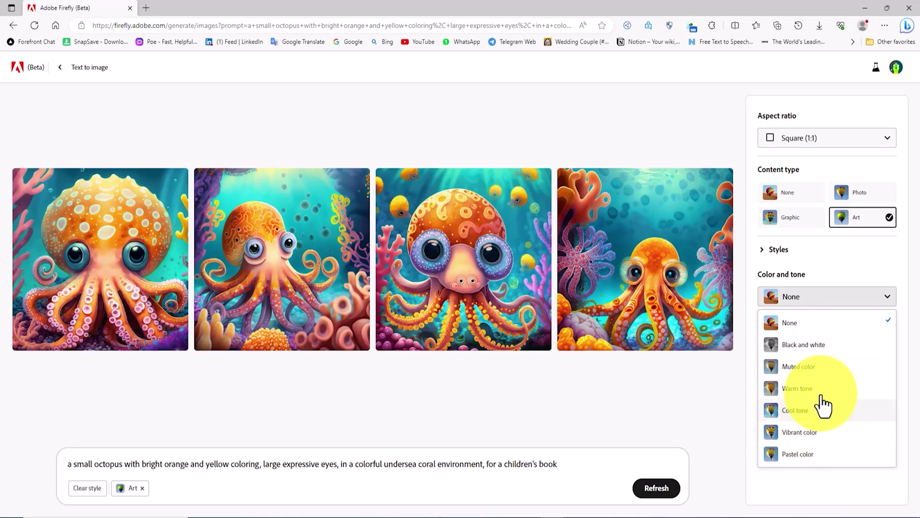
{"action": "left_click", "coordinate": [885, 297]}
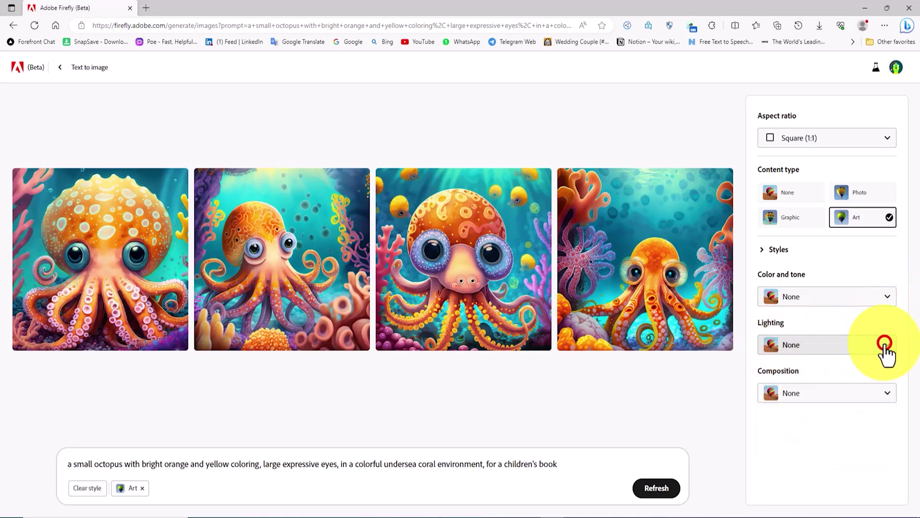
{"action": "left_click", "coordinate": [885, 344]}
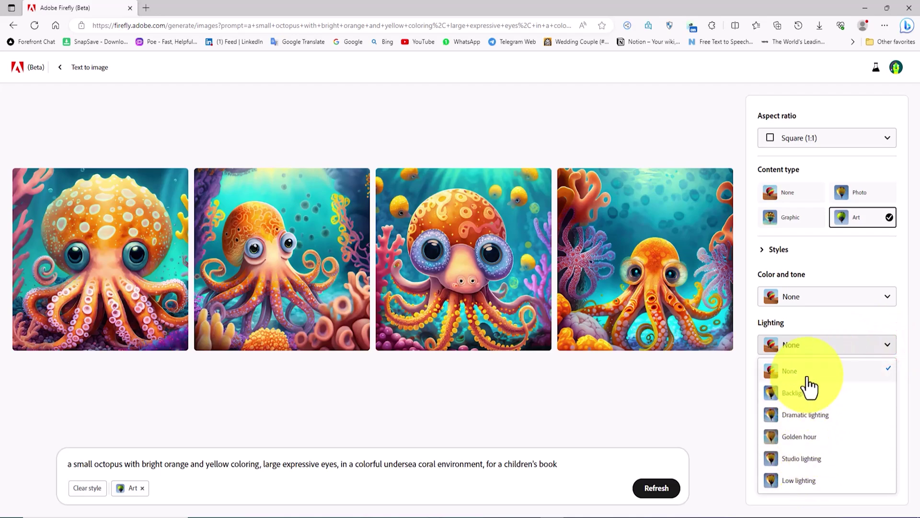
{"action": "left_click", "coordinate": [888, 345]}
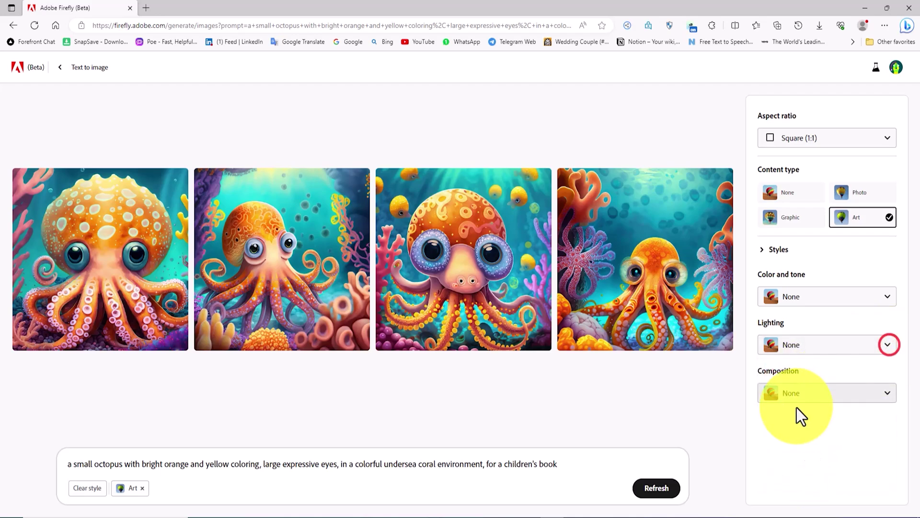
{"action": "left_click", "coordinate": [882, 392]}
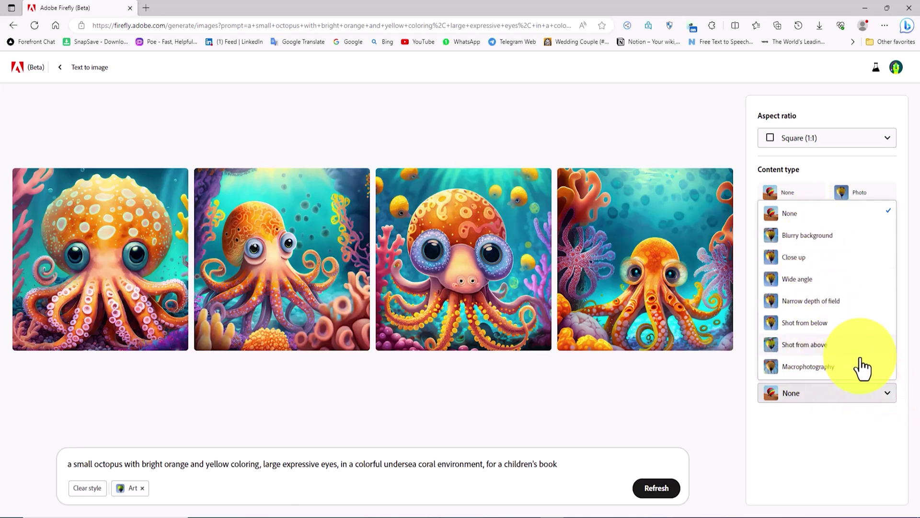
{"action": "left_click", "coordinate": [891, 396]}
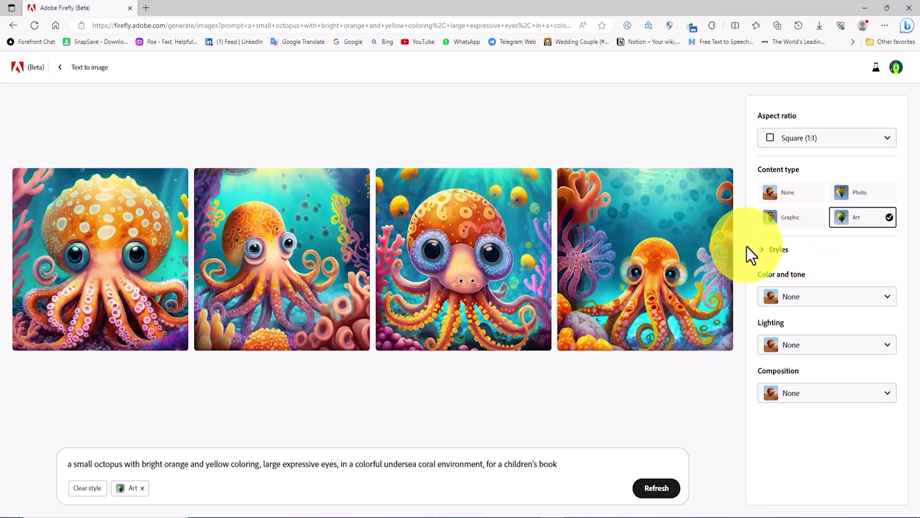
- Add the Digital art, Science fiction, Concept art and 3D art styles to the octopus prompt
{"action": "left_click", "coordinate": [764, 262]}
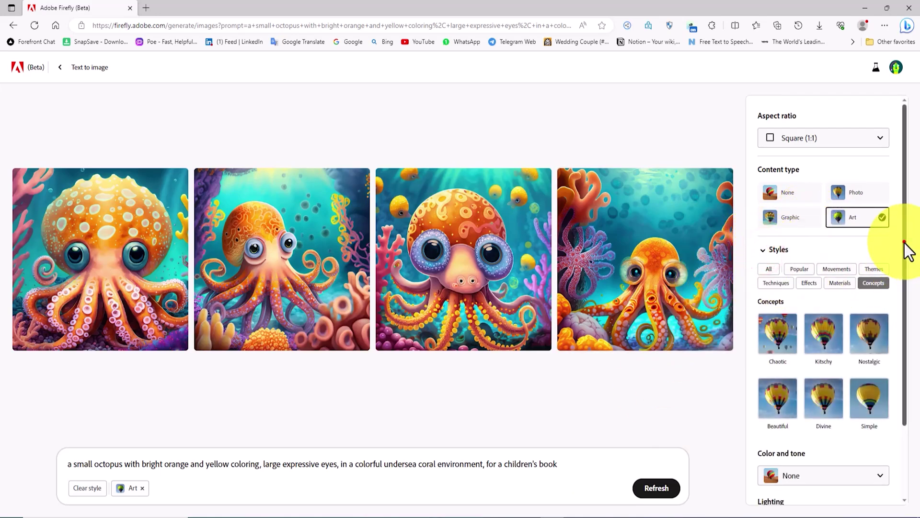
{"action": "left_click_drag", "start_coordinate": [904, 242], "coordinate": [908, 326]}
{"action": "left_click", "coordinate": [798, 181]}
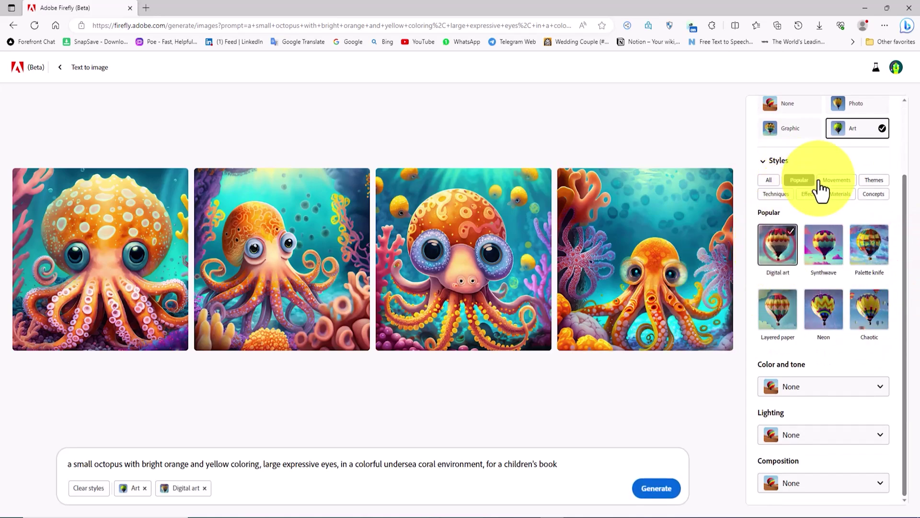
{"action": "left_click", "coordinate": [835, 181]}
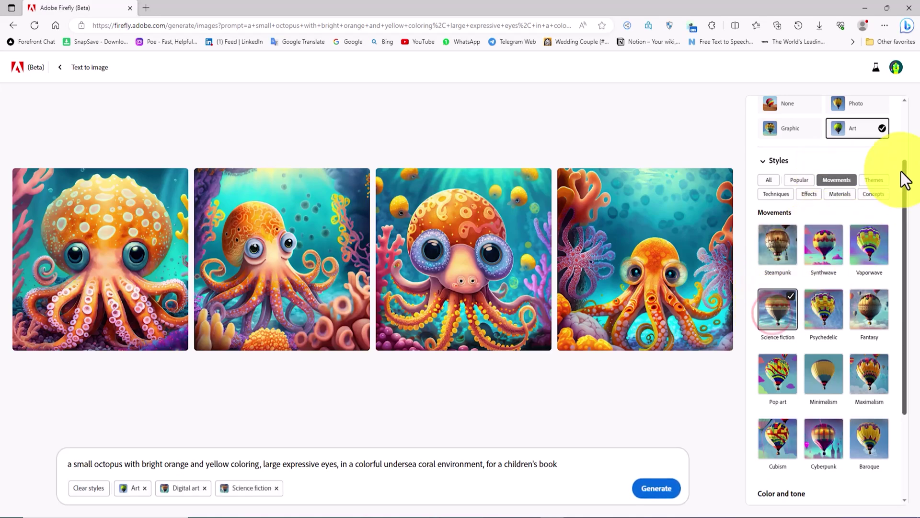
{"action": "left_click", "coordinate": [883, 182]}
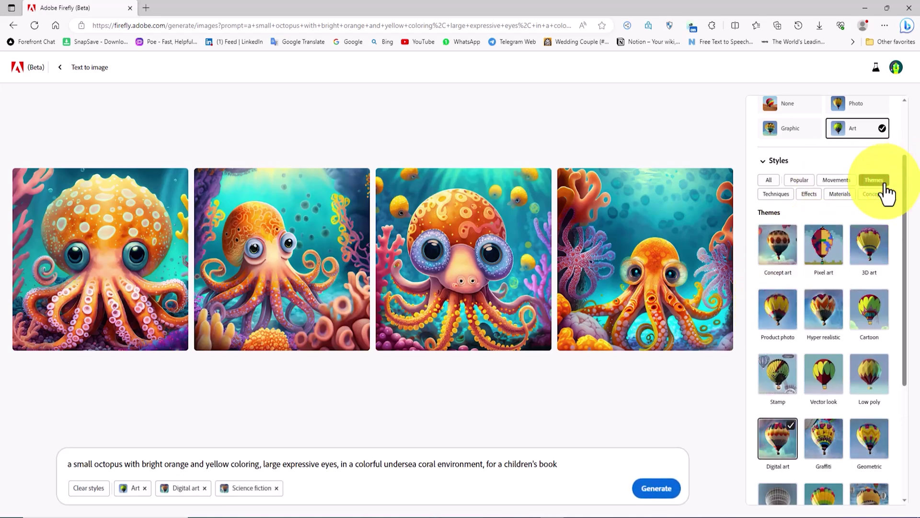
{"action": "left_click", "coordinate": [774, 242]}
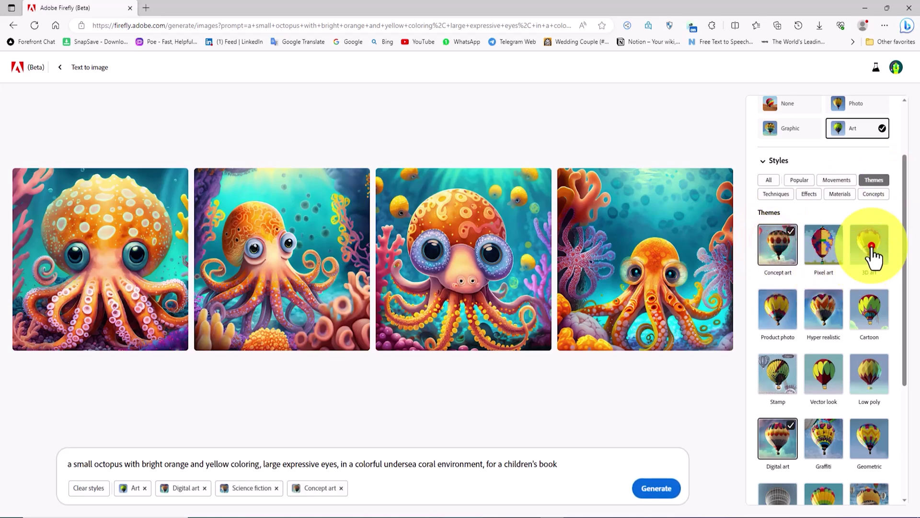
{"action": "left_click", "coordinate": [871, 247]}
- Add the Bold lines technique, the Bokeh effect and the Beautiful concept style to the prompt
{"action": "left_click", "coordinate": [780, 194]}
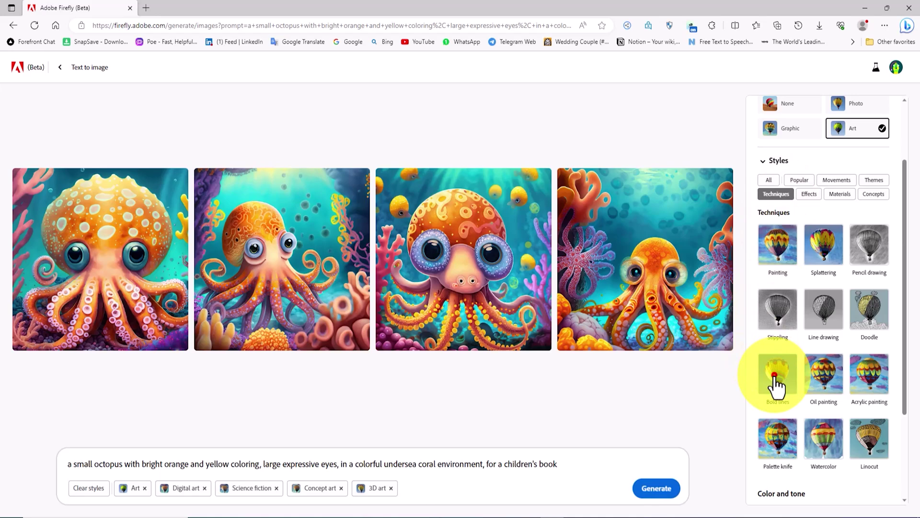
{"action": "left_click", "coordinate": [810, 194]}
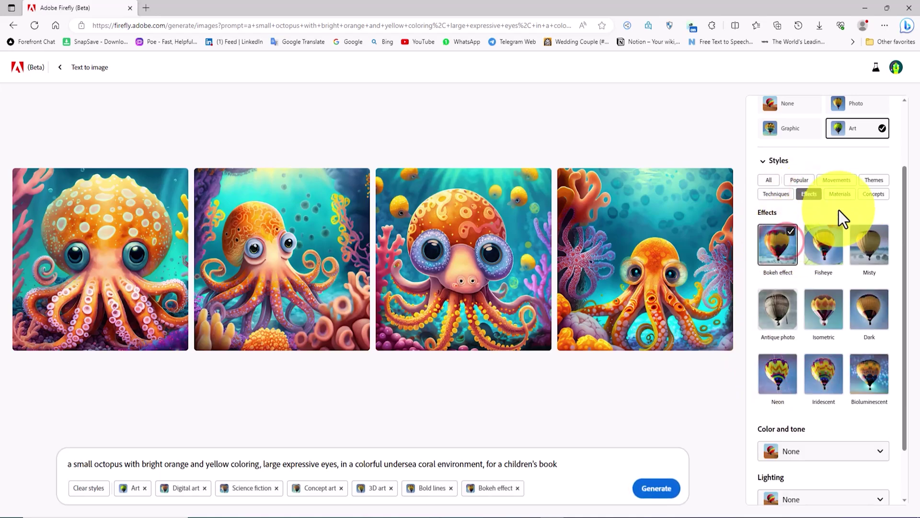
{"action": "left_click", "coordinate": [843, 195]}
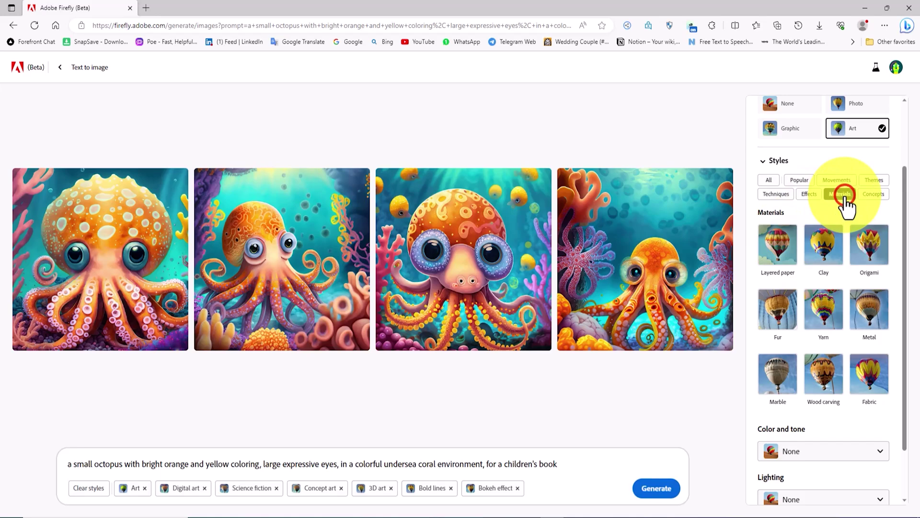
{"action": "left_click", "coordinate": [880, 192]}
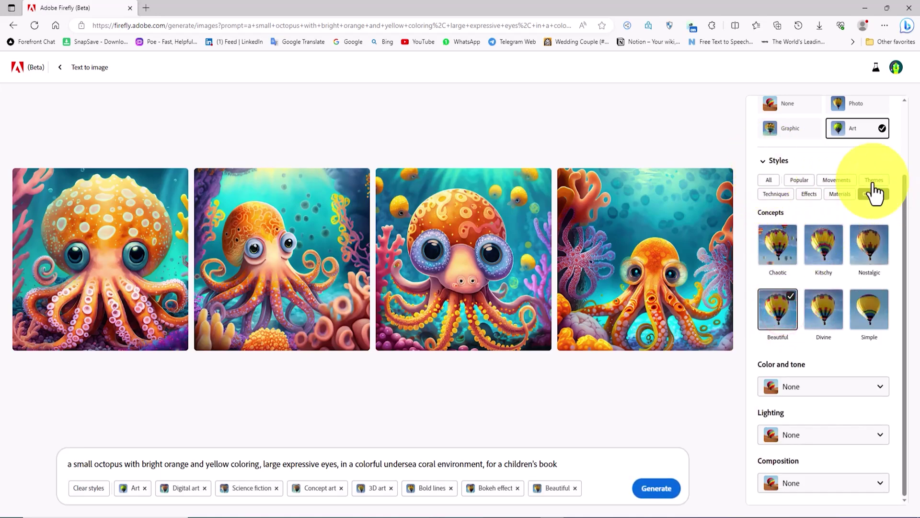
- Set the aspect ratio to Widescreen (16:9) and generate the octopus images with the chosen styles
{"action": "left_click_drag", "start_coordinate": [908, 199], "coordinate": [913, 120]}
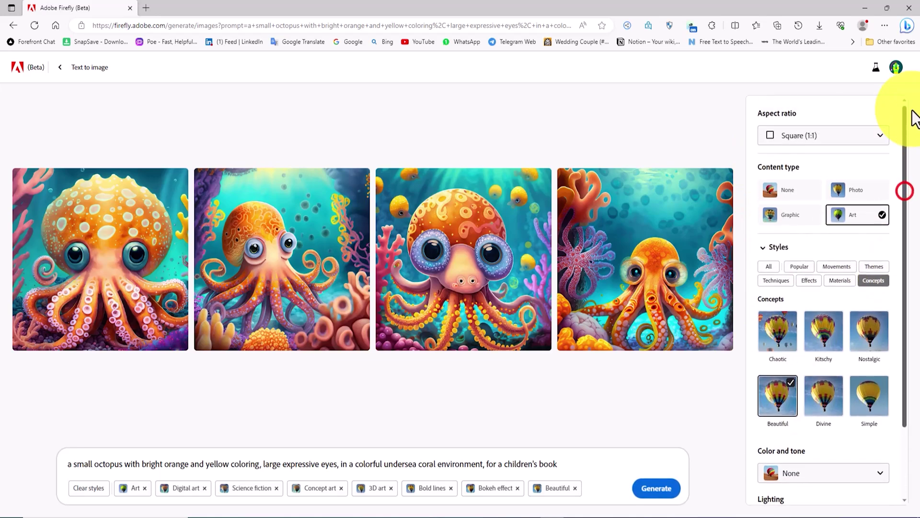
{"action": "left_click", "coordinate": [875, 138]}
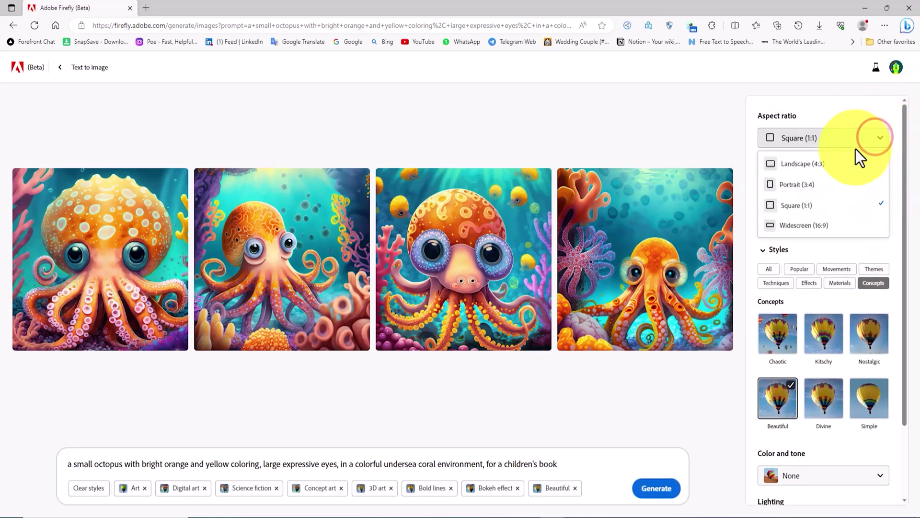
{"action": "left_click", "coordinate": [847, 224]}
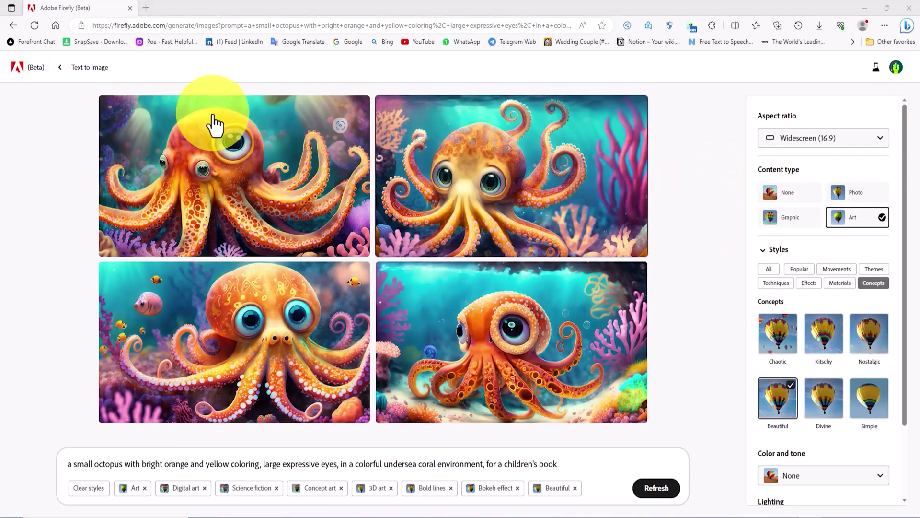
- View the four widescreen octopus images enlarged one after another and close the preview
{"action": "left_click", "coordinate": [157, 88]}
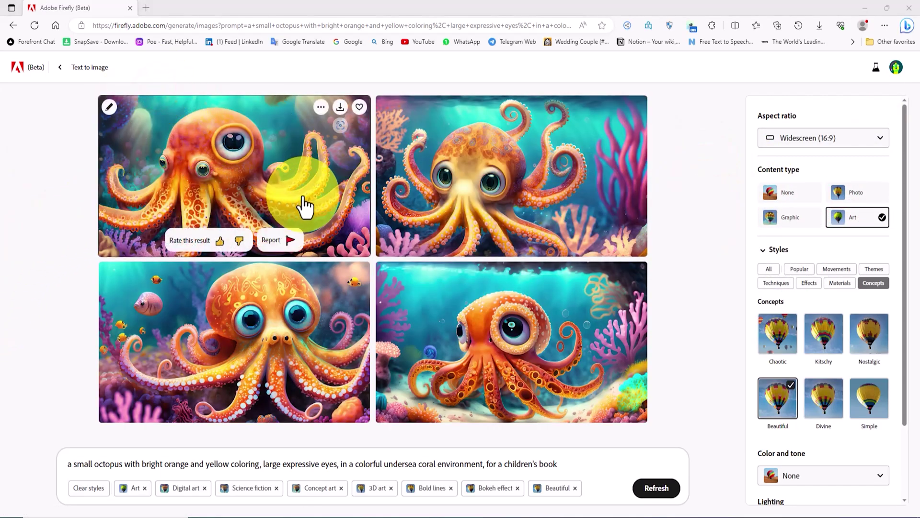
{"action": "left_click", "coordinate": [311, 182]}
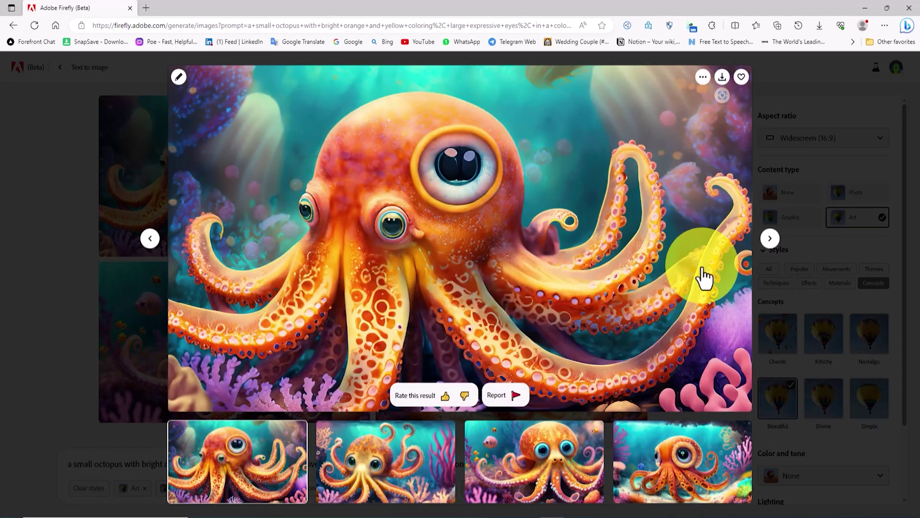
{"action": "left_click", "coordinate": [771, 239]}
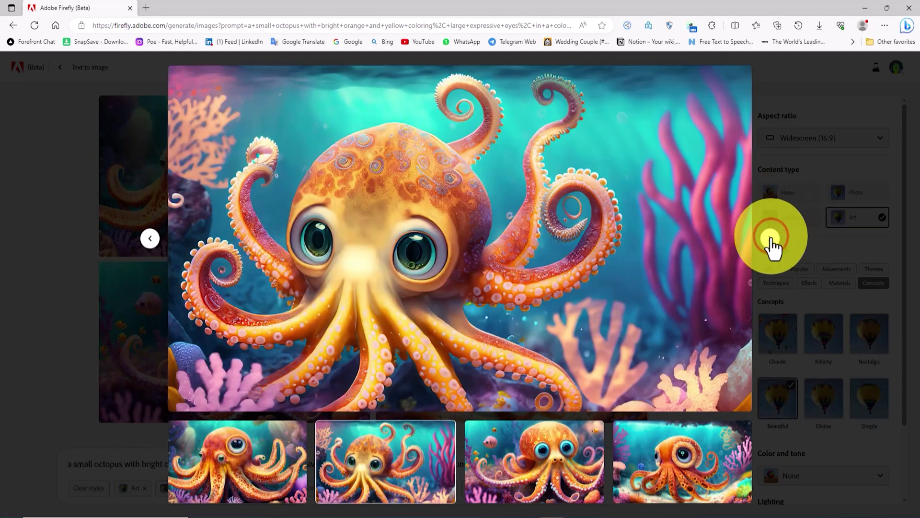
{"action": "left_click", "coordinate": [771, 239]}
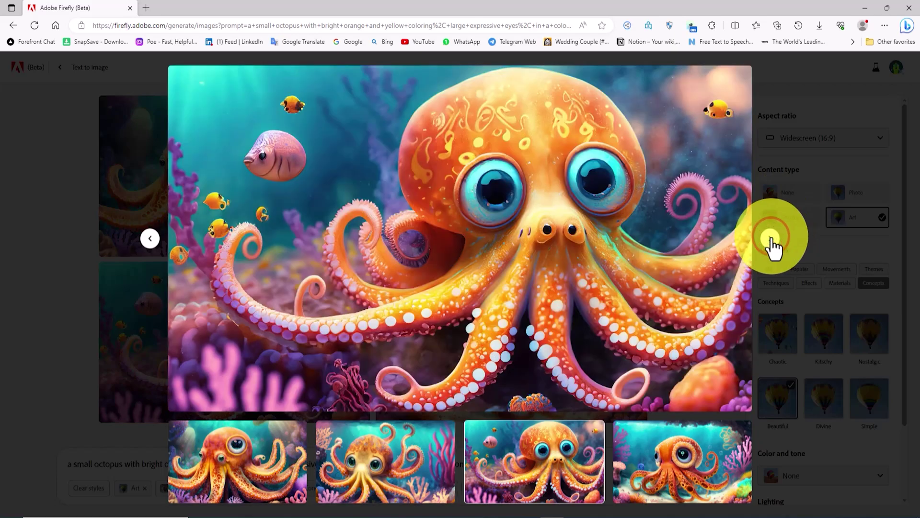
{"action": "left_click", "coordinate": [771, 238]}
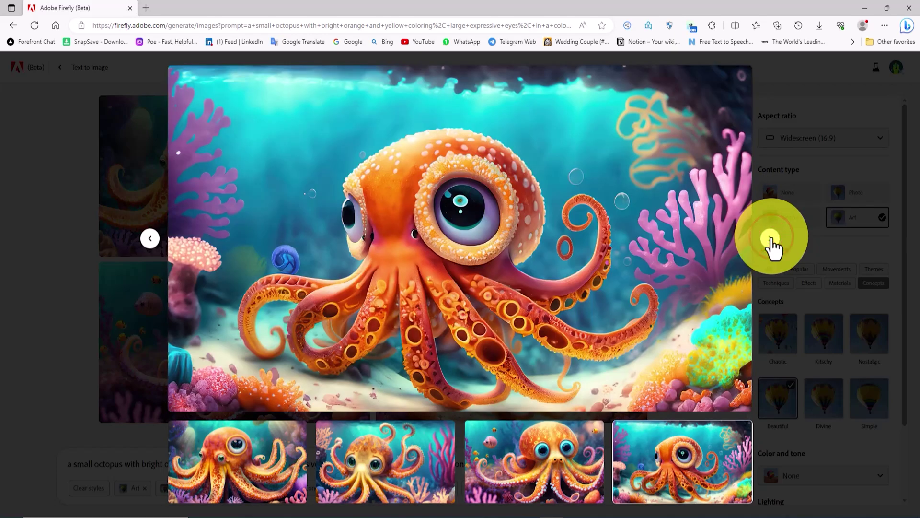
{"action": "left_click", "coordinate": [781, 167]}
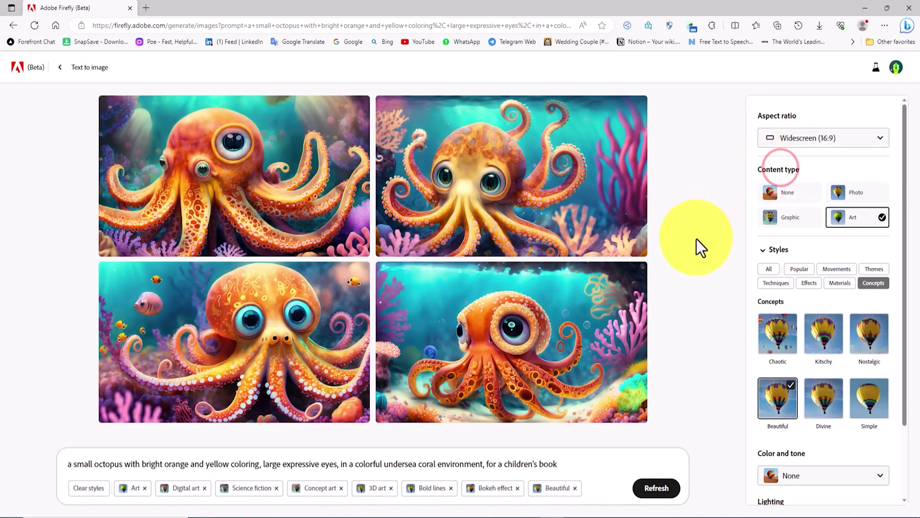
- Change the content type to Graphic and view each of the four regenerated octopus images enlarged
{"action": "left_click", "coordinate": [804, 216]}
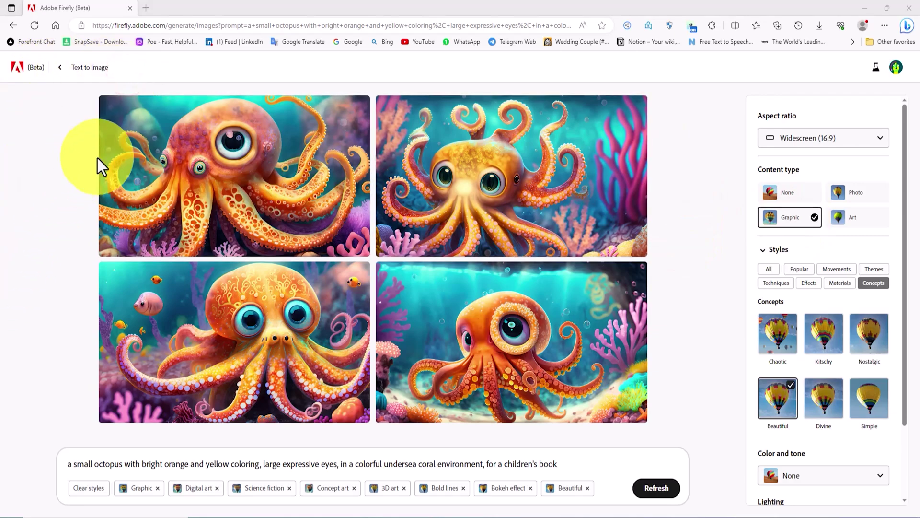
{"action": "left_click", "coordinate": [170, 139]}
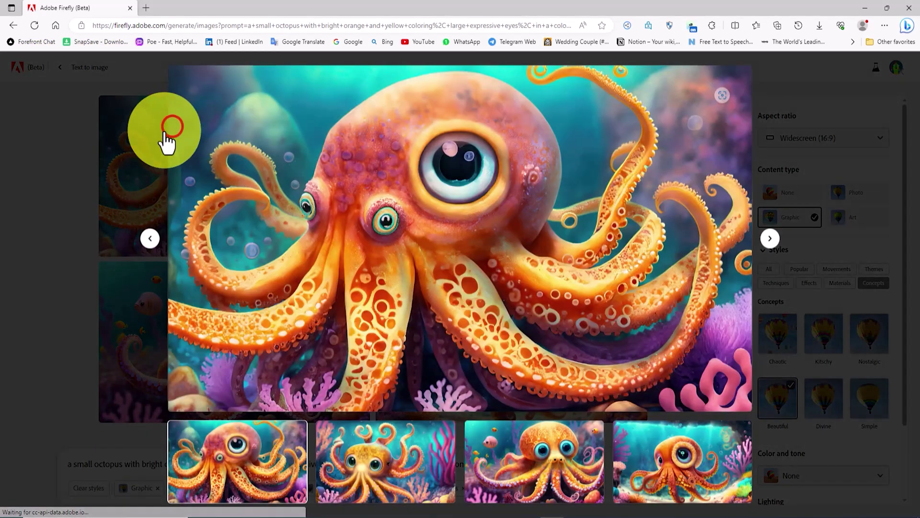
{"action": "left_click", "coordinate": [772, 238]}
{"action": "left_click", "coordinate": [772, 237]}
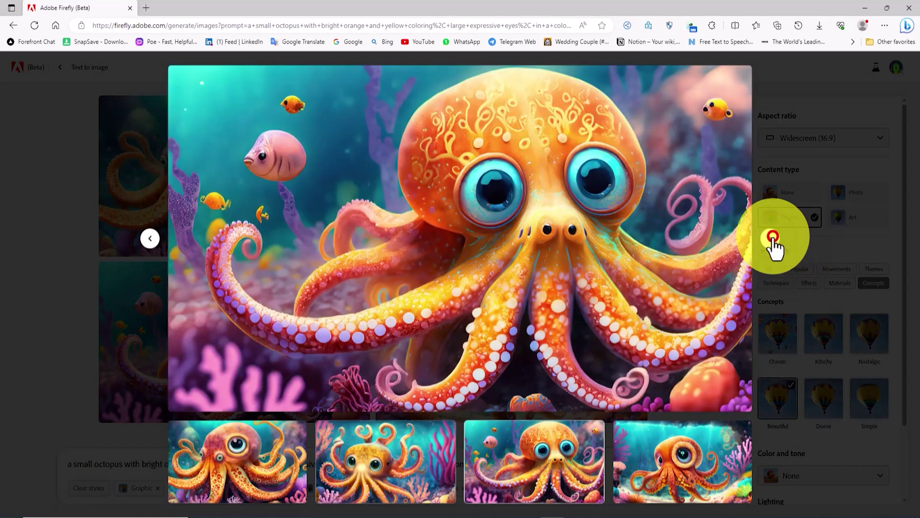
{"action": "left_click", "coordinate": [772, 238]}
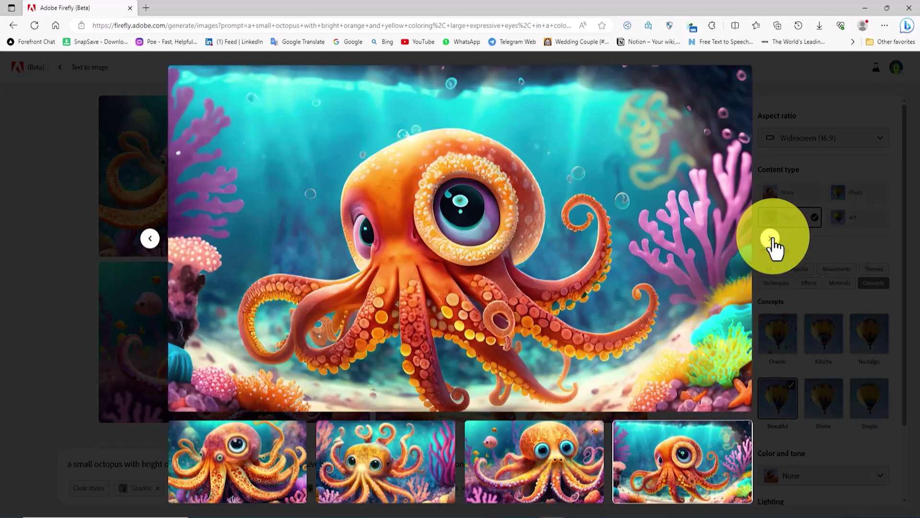
{"action": "left_click", "coordinate": [778, 157]}
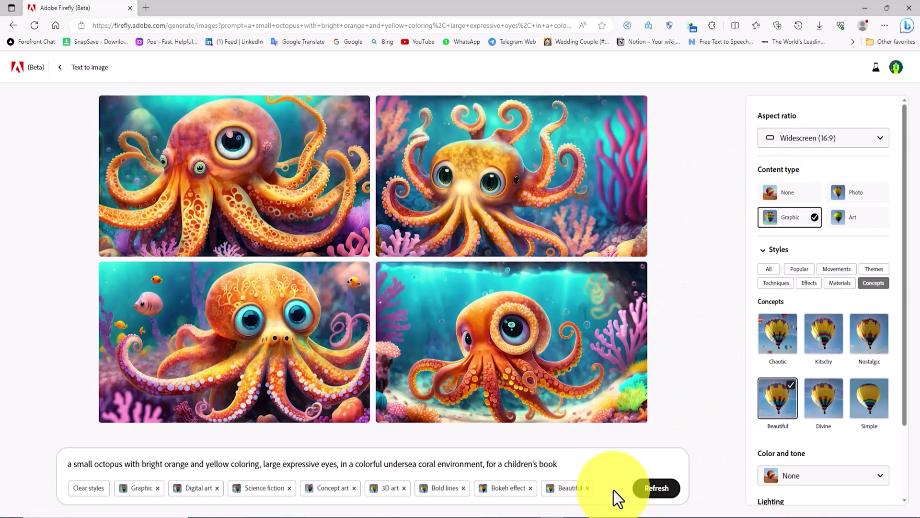
- Refresh the results with the same prompt and styles, and view each of the four new octopus images enlarged
{"action": "left_click", "coordinate": [670, 488]}
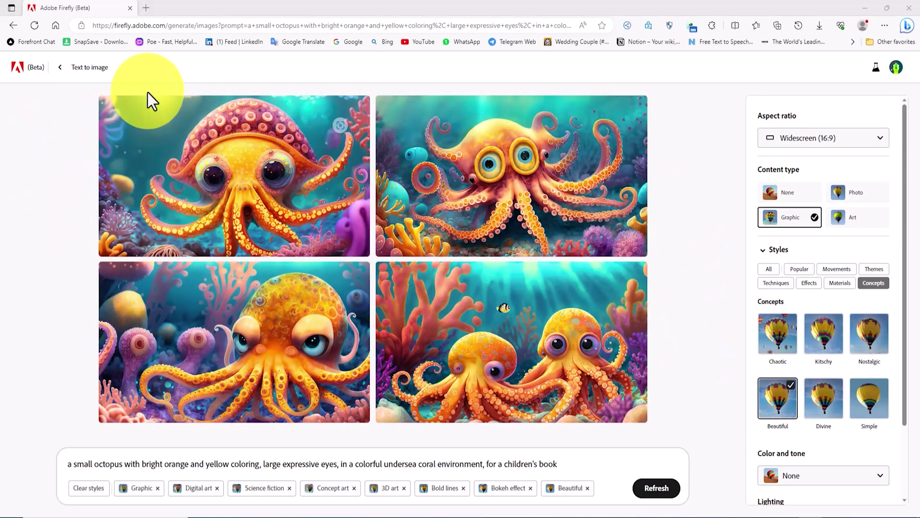
{"action": "left_click", "coordinate": [147, 93]}
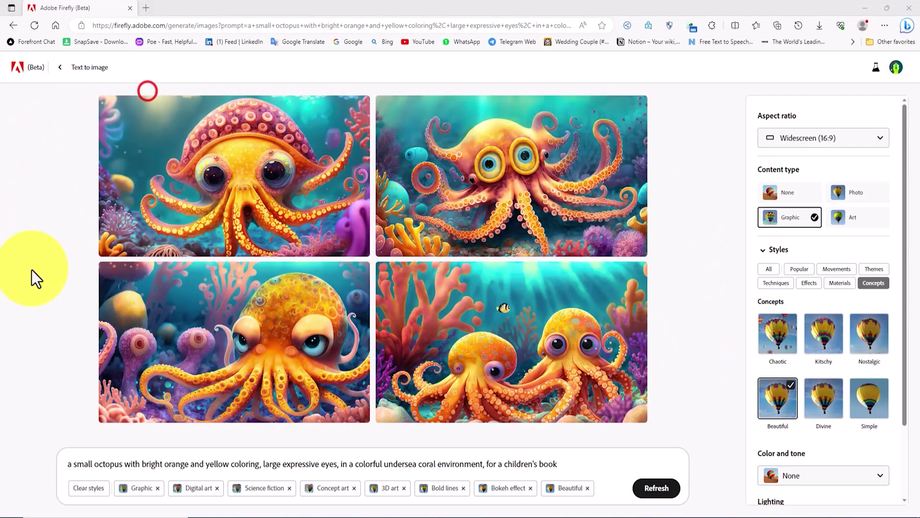
{"action": "left_click", "coordinate": [269, 160]}
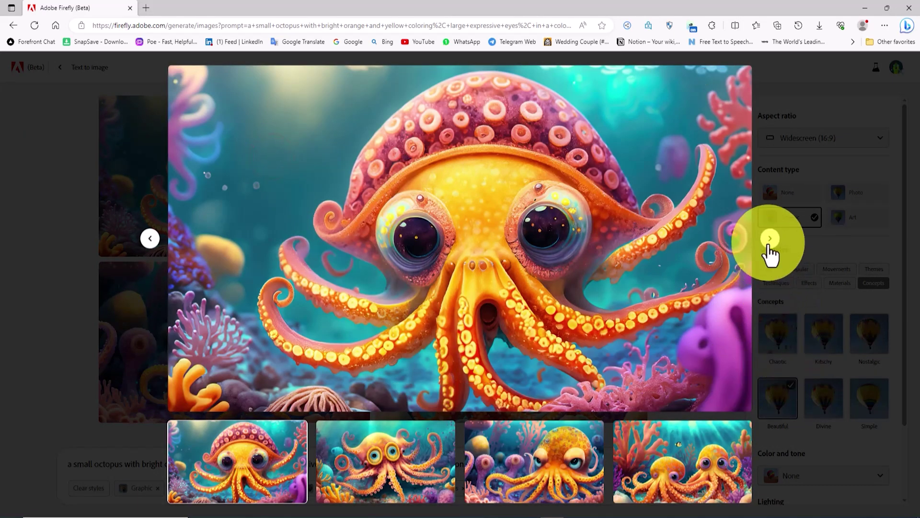
{"action": "left_click", "coordinate": [772, 238]}
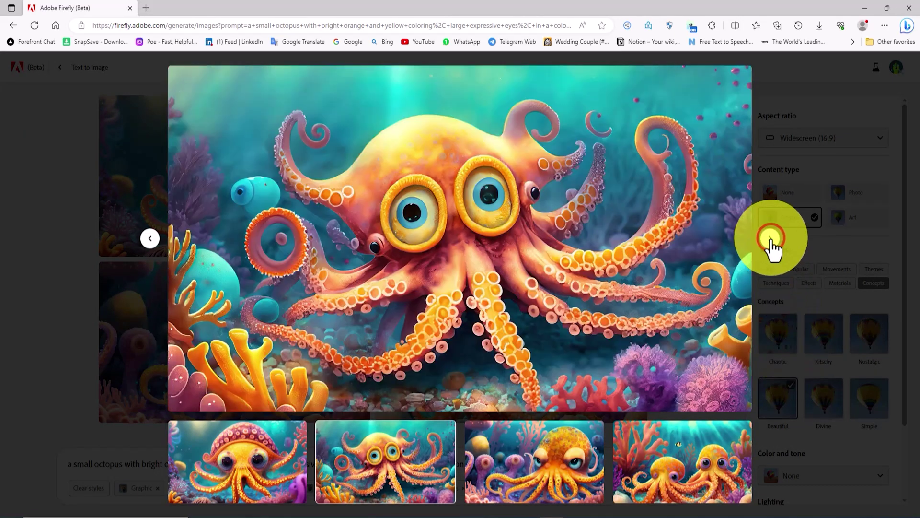
{"action": "left_click", "coordinate": [772, 238]}
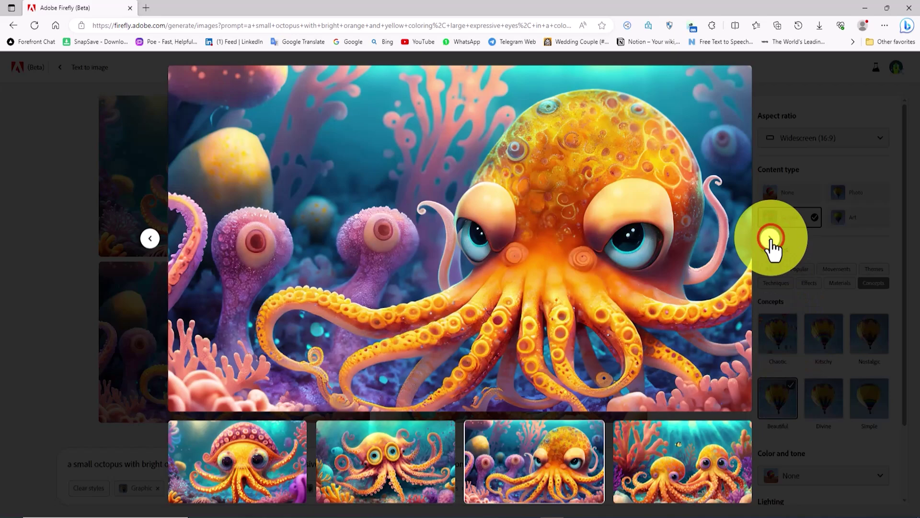
{"action": "left_click", "coordinate": [771, 238]}
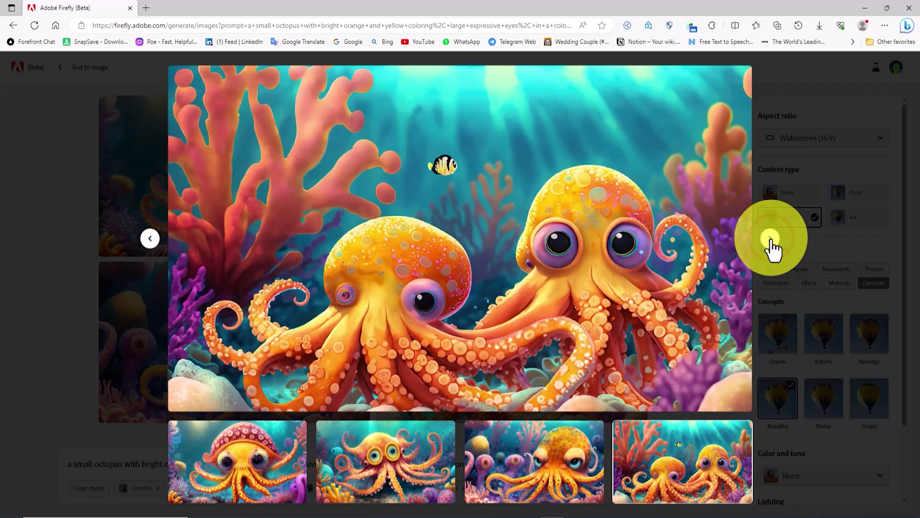
{"action": "left_click", "coordinate": [793, 196]}
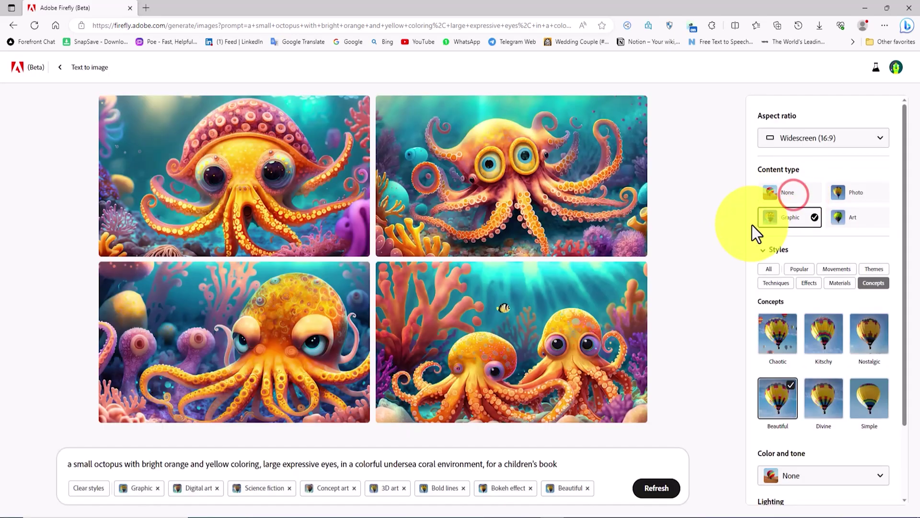
{"action": "mouse_move", "coordinate": [615, 107]}
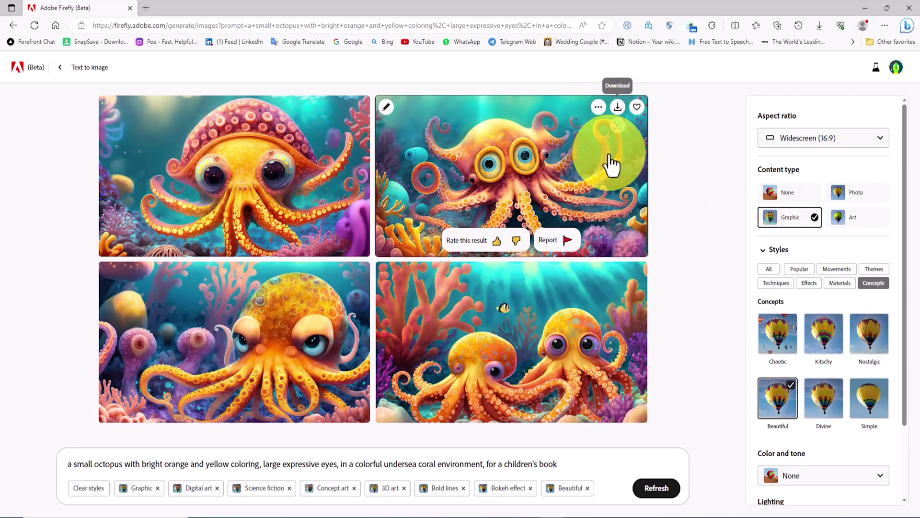
{"action": "mouse_move", "coordinate": [619, 280]}
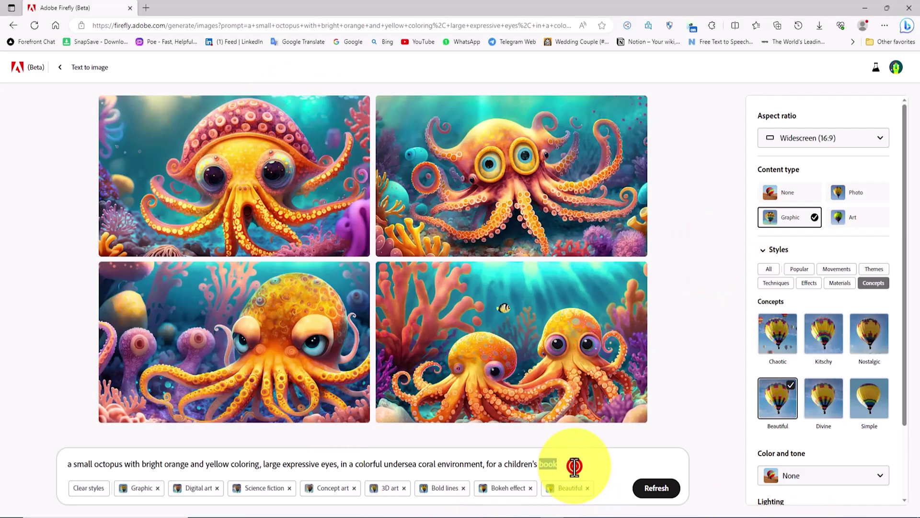
- Delete the whole octopus prompt and clear all selected styles
{"action": "triple_click", "coordinate": [574, 466]}
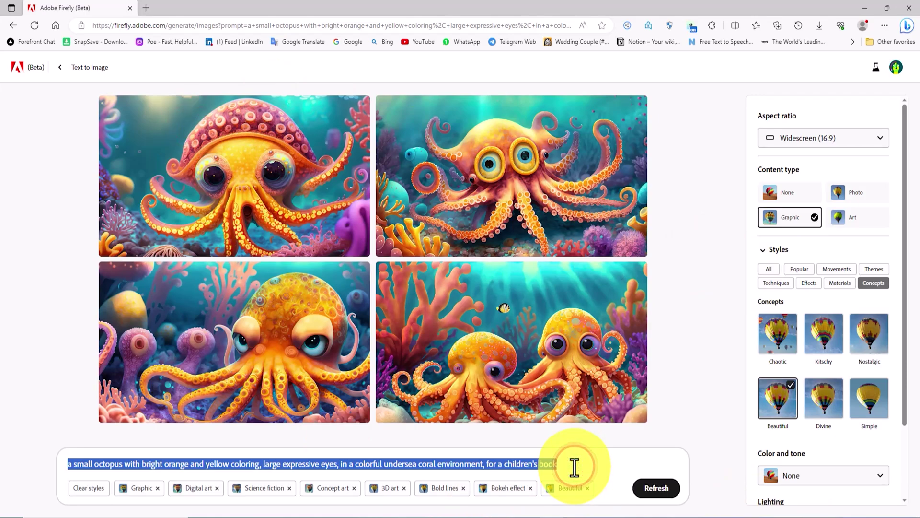
{"action": "key", "text": "BackSpace"}
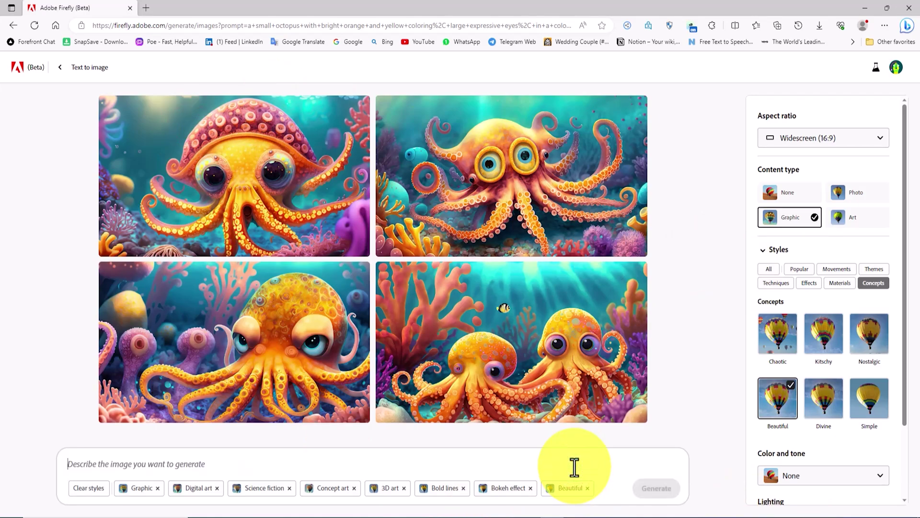
{"action": "left_click", "coordinate": [86, 489]}
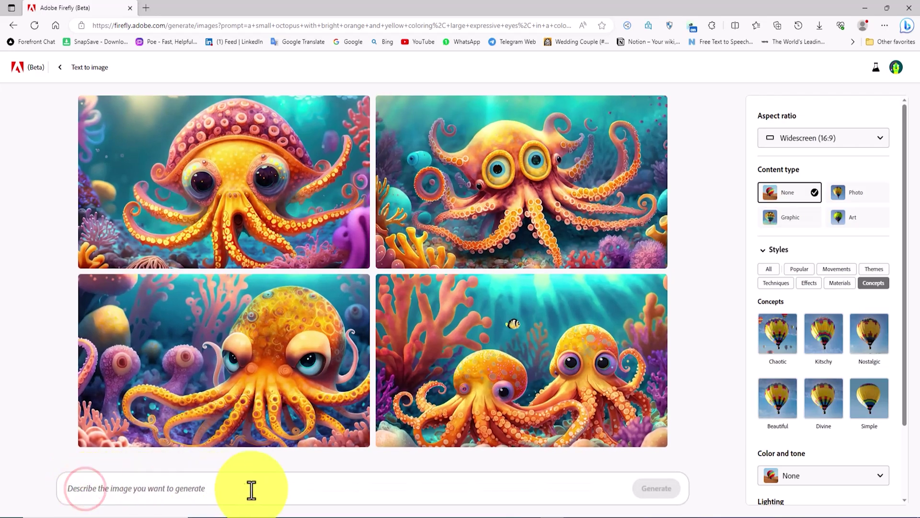
- Generate images from the prompt "shark A menacing gundam robot suit with a menacing red and black color scheme, marching through a war-torn city. riding harley"
{"action": "right_click", "coordinate": [251, 489]}
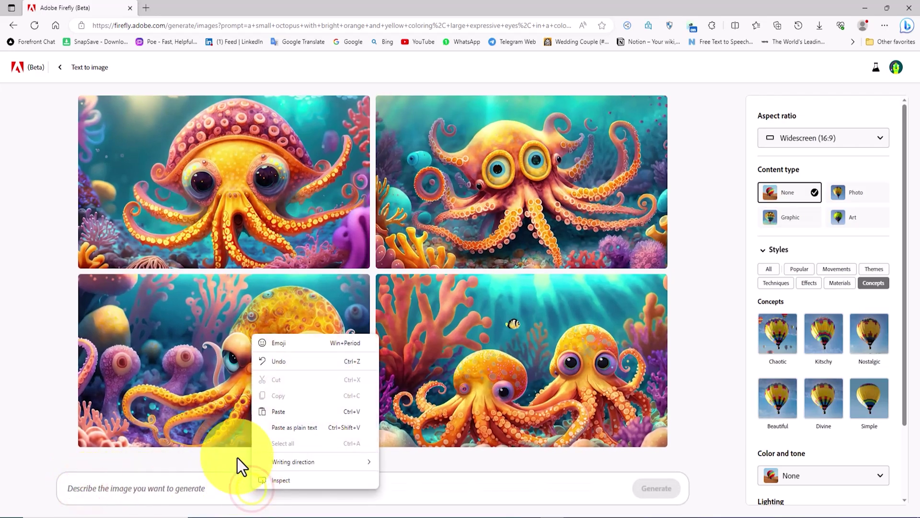
{"action": "left_click", "coordinate": [298, 411]}
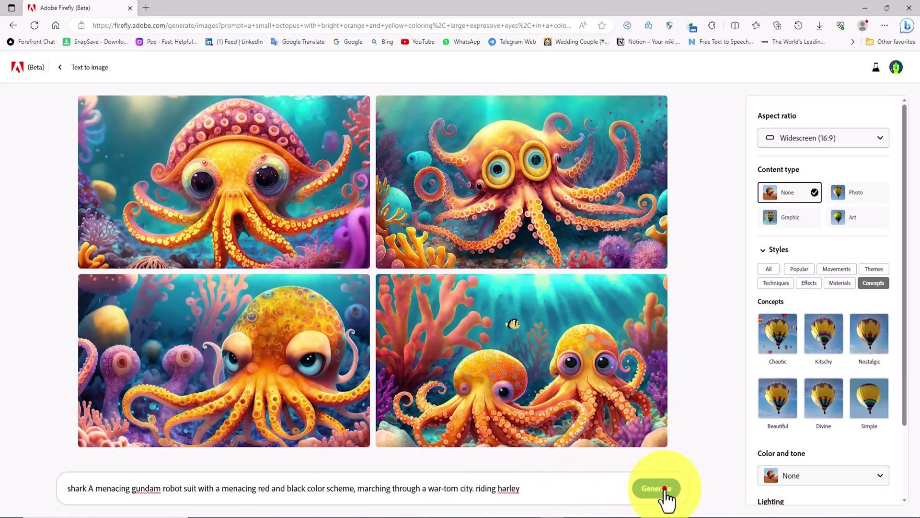
{"action": "left_click", "coordinate": [661, 489]}
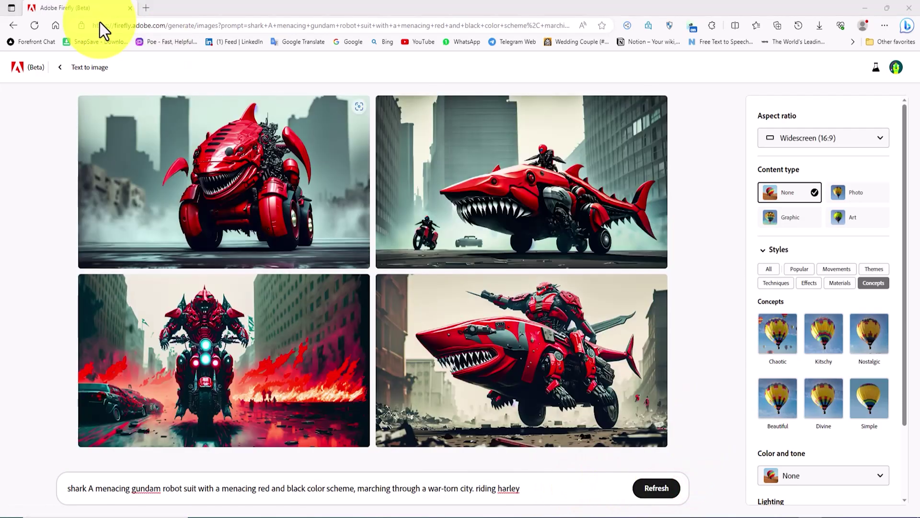
{"action": "left_click", "coordinate": [90, 24]}
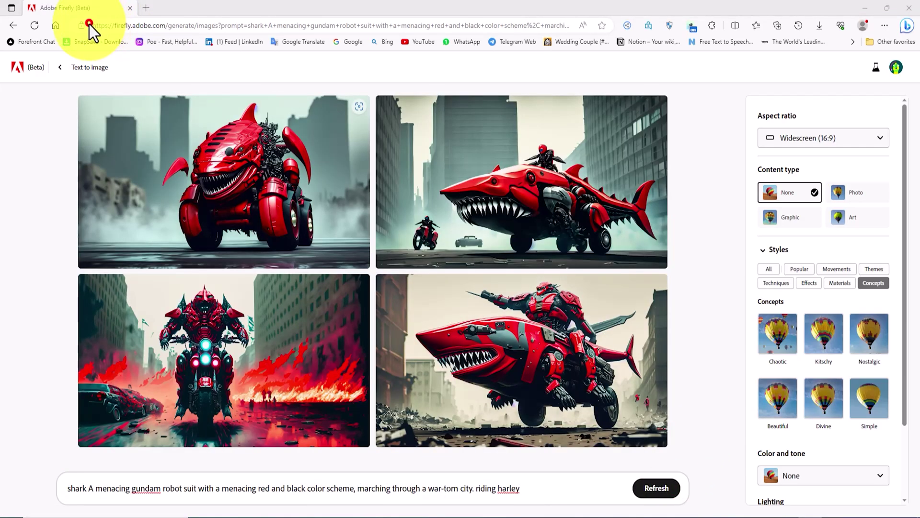
- View the four generated shark robot images enlarged one after another and close the preview
{"action": "left_click", "coordinate": [335, 165]}
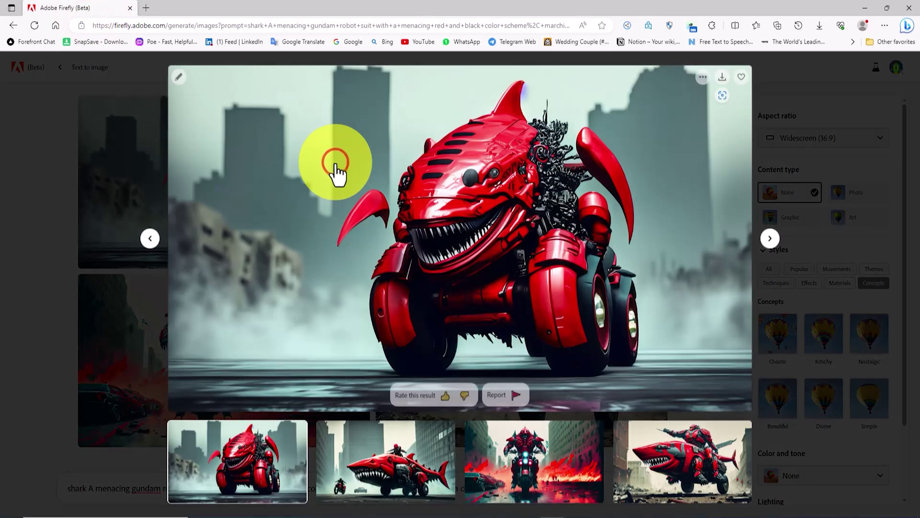
{"action": "left_click", "coordinate": [770, 238]}
{"action": "left_click", "coordinate": [770, 238]}
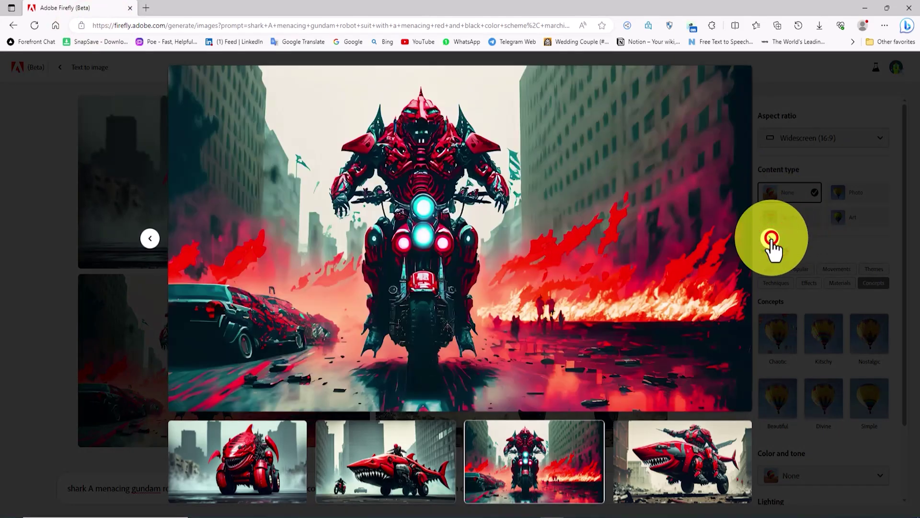
{"action": "left_click", "coordinate": [771, 238]}
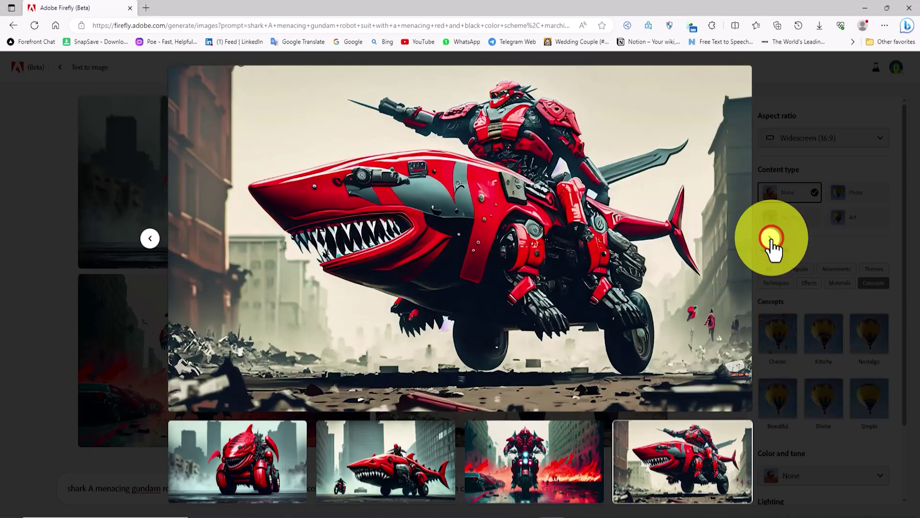
{"action": "left_click", "coordinate": [777, 95]}
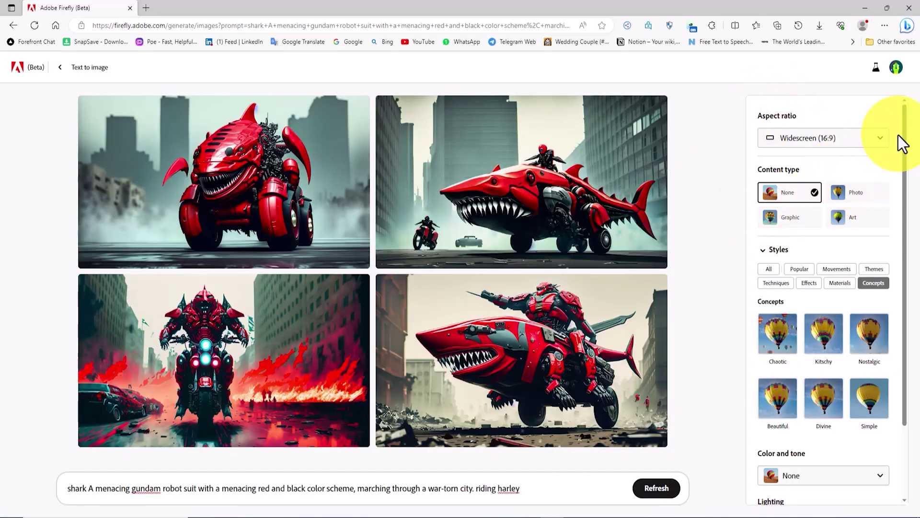
- Add the styles Digital art, Science fiction, Concept art and 3D art to the shark robot prompt
{"action": "left_click_drag", "start_coordinate": [904, 124], "coordinate": [904, 148]}
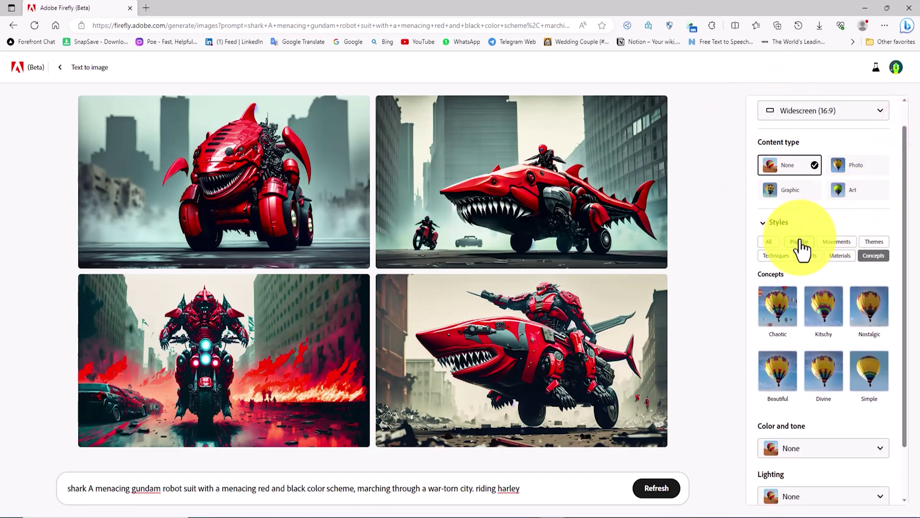
{"action": "left_click", "coordinate": [799, 243]}
{"action": "left_click", "coordinate": [777, 307]}
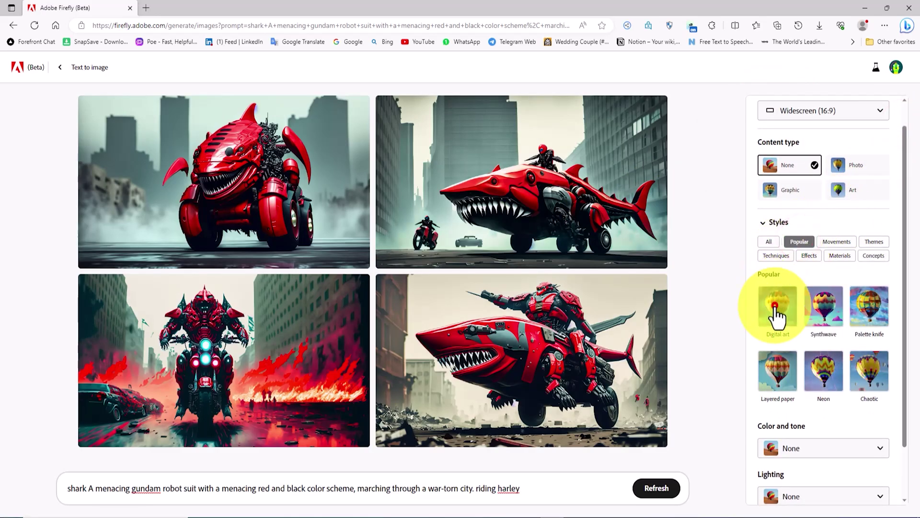
{"action": "left_click", "coordinate": [842, 238]}
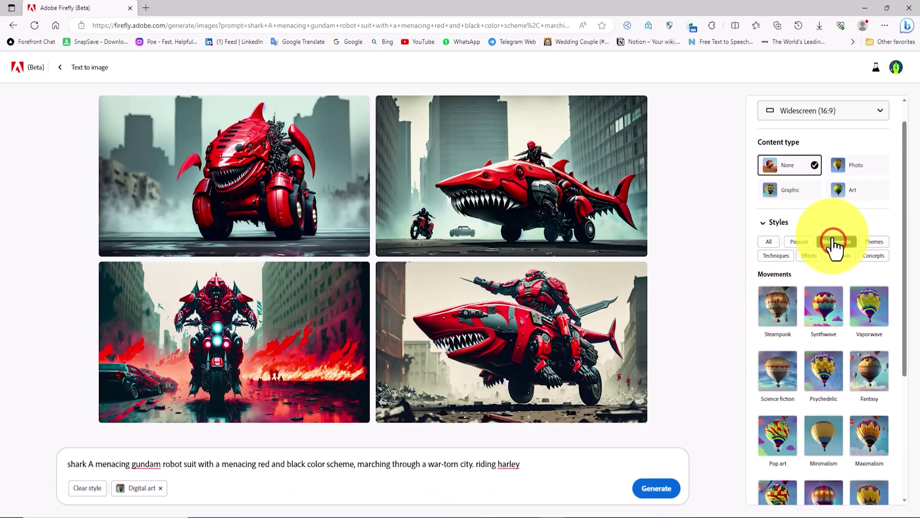
{"action": "left_click", "coordinate": [779, 380]}
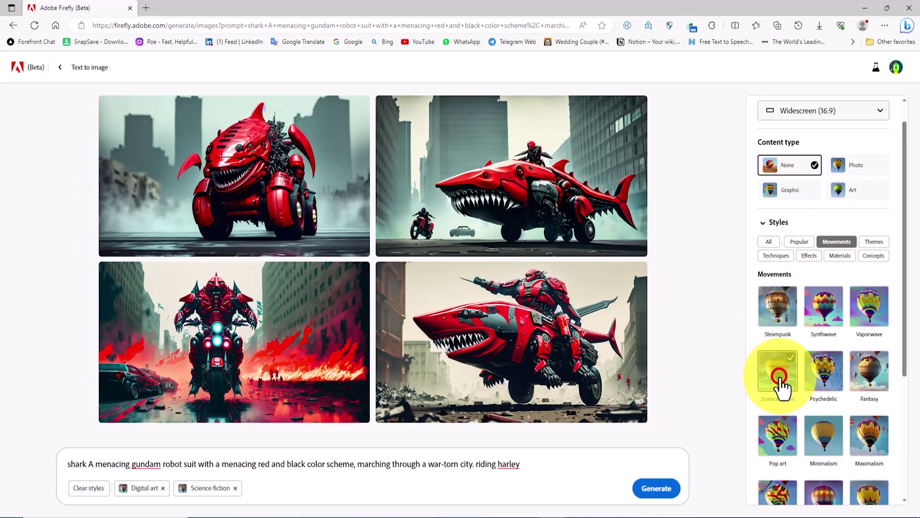
{"action": "left_click", "coordinate": [873, 242]}
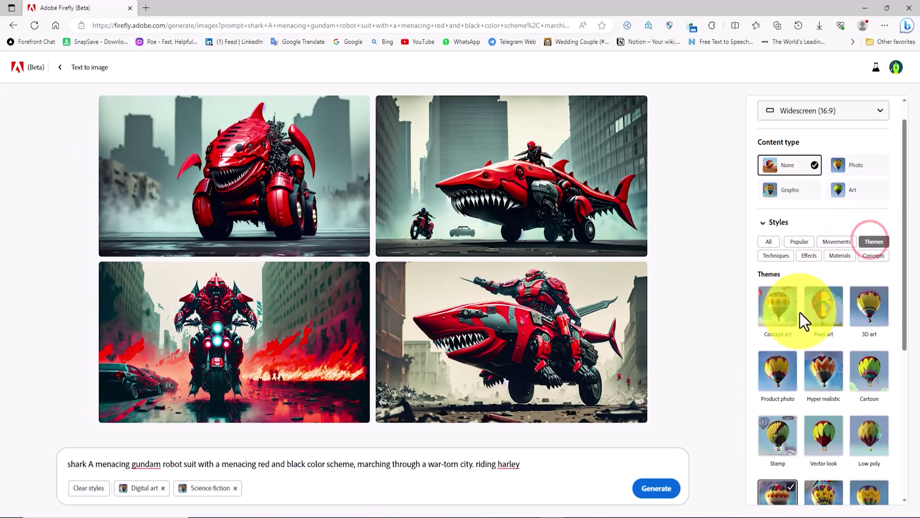
{"action": "left_click", "coordinate": [779, 311]}
{"action": "left_click", "coordinate": [871, 311]}
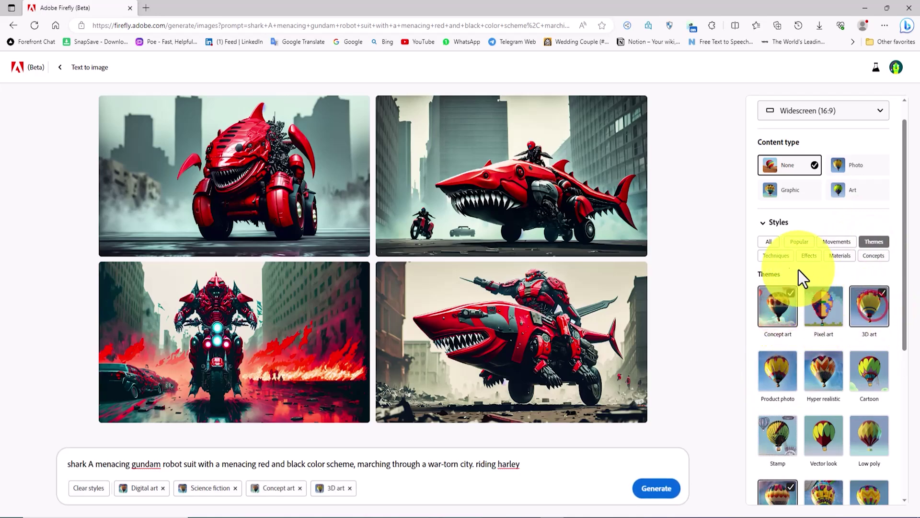
- Add the Bold lines technique, Bokeh effect, Metal material and Beautiful concept styles to the prompt
{"action": "left_click", "coordinate": [773, 255]}
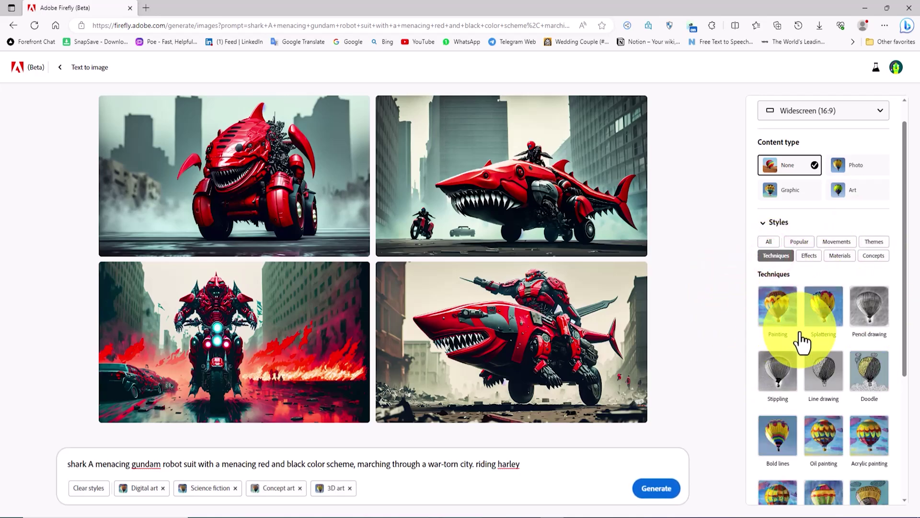
{"action": "scroll", "coordinate": [825, 352], "scroll_direction": "down", "scroll_amount": 1}
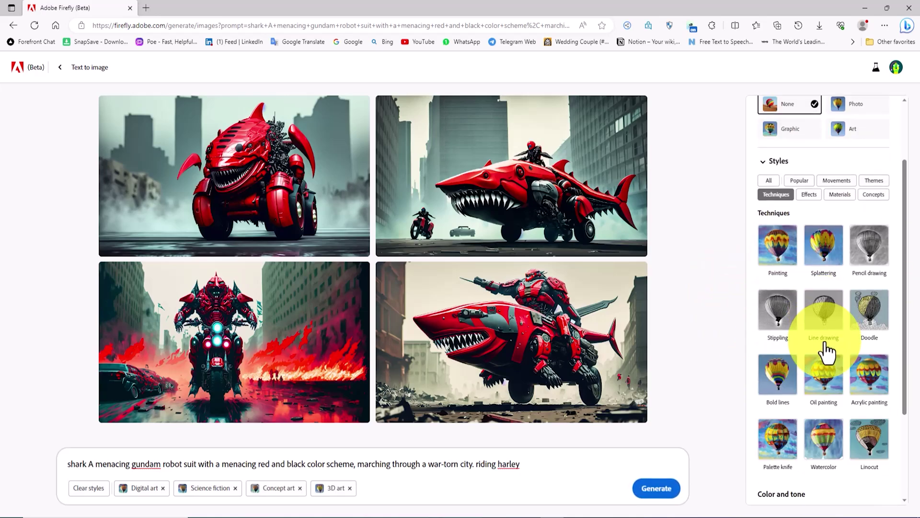
{"action": "left_click", "coordinate": [777, 378]}
{"action": "left_click", "coordinate": [810, 195]}
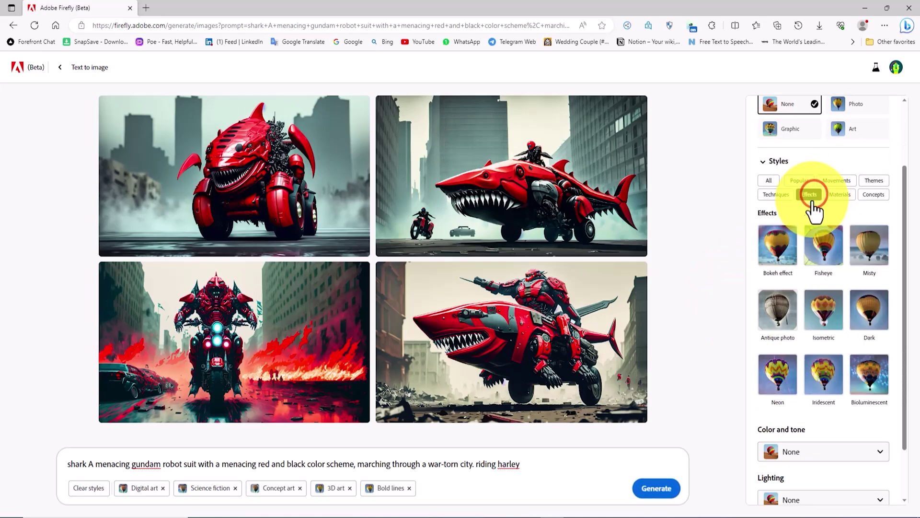
{"action": "left_click", "coordinate": [781, 255]}
{"action": "left_click", "coordinate": [840, 195]}
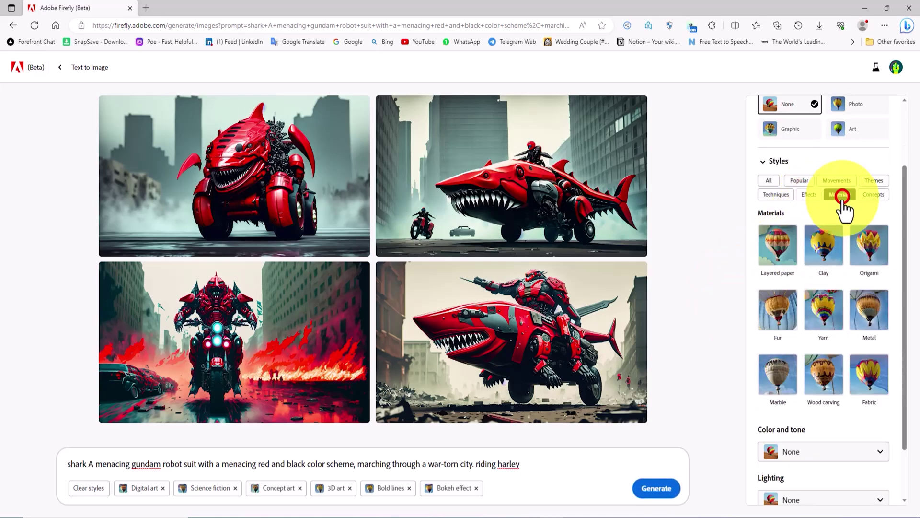
{"action": "left_click", "coordinate": [870, 318]}
{"action": "left_click", "coordinate": [873, 194]}
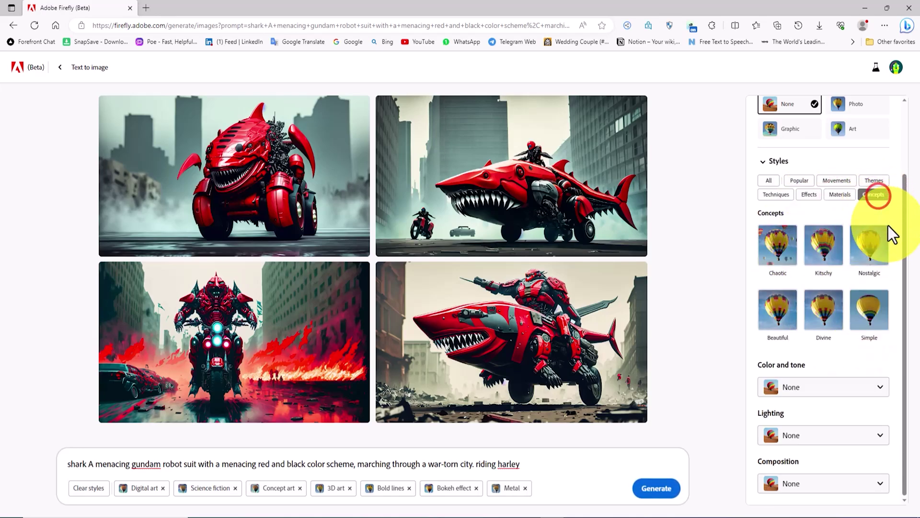
{"action": "left_click", "coordinate": [774, 311]}
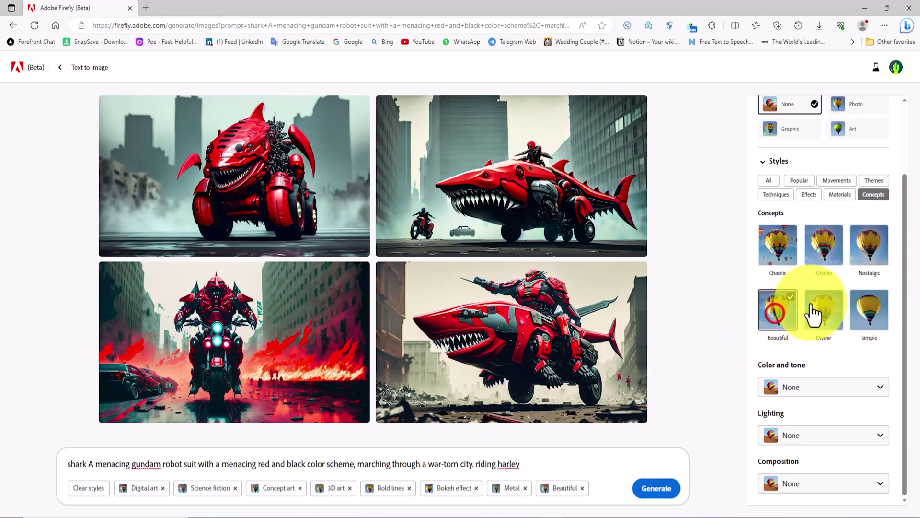
- Set the content type to Graphic, regenerate the shark robot images with the chosen styles, and view all four enlarged
{"action": "scroll", "coordinate": [818, 306], "scroll_direction": "up", "scroll_amount": 2}
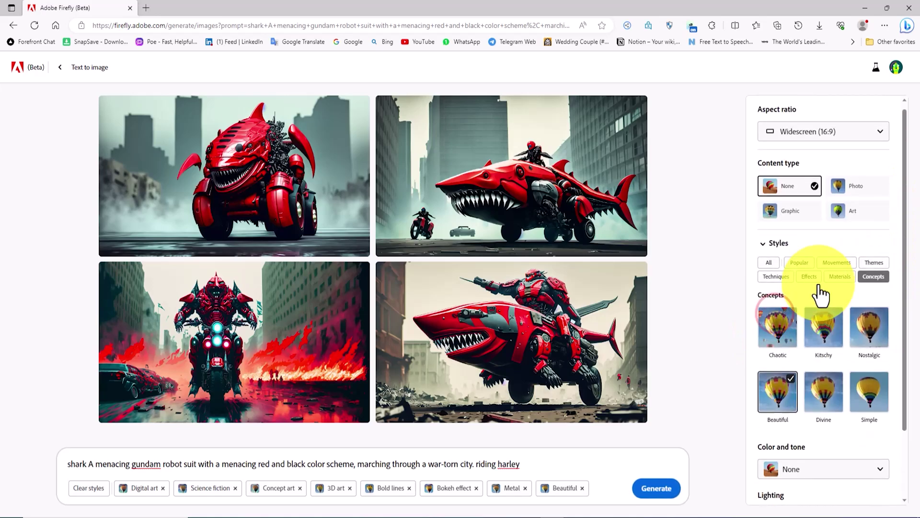
{"action": "left_click", "coordinate": [810, 223]}
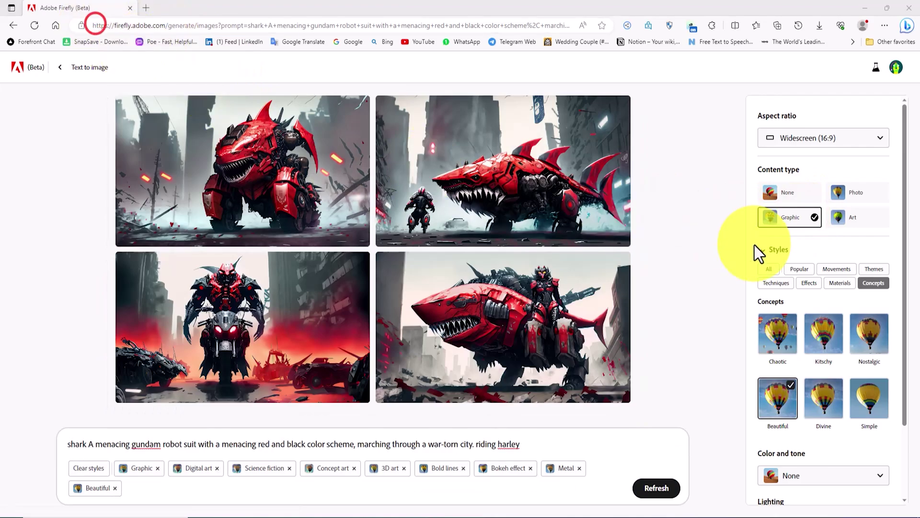
{"action": "left_click", "coordinate": [177, 171]}
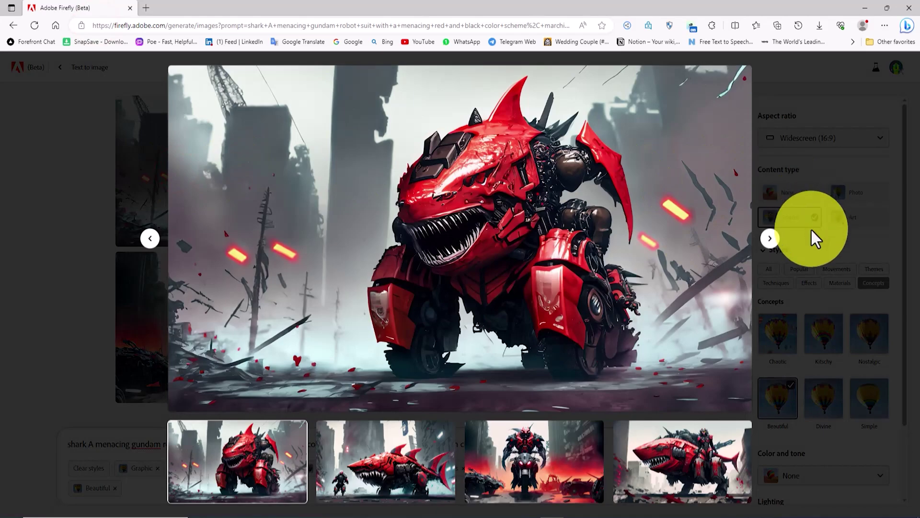
{"action": "left_click", "coordinate": [770, 239]}
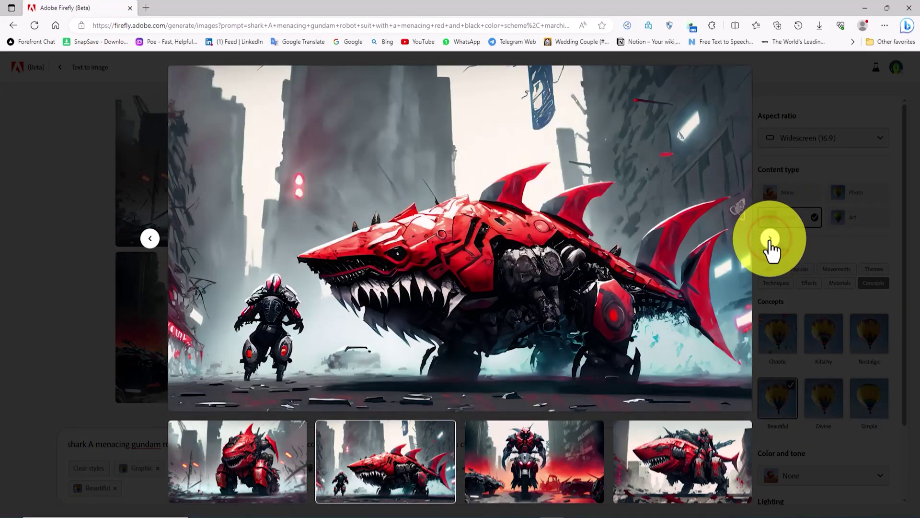
{"action": "left_click", "coordinate": [770, 238]}
{"action": "left_click", "coordinate": [770, 238]}
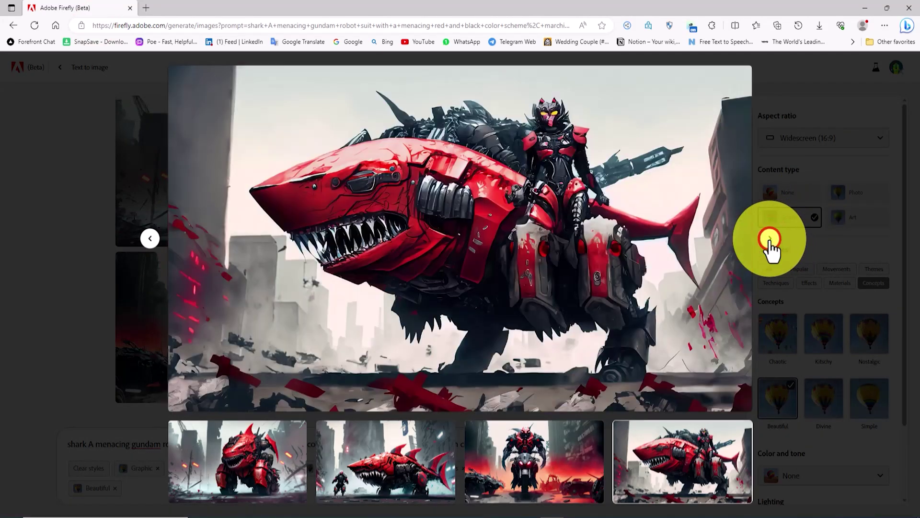
{"action": "left_click", "coordinate": [770, 157]}
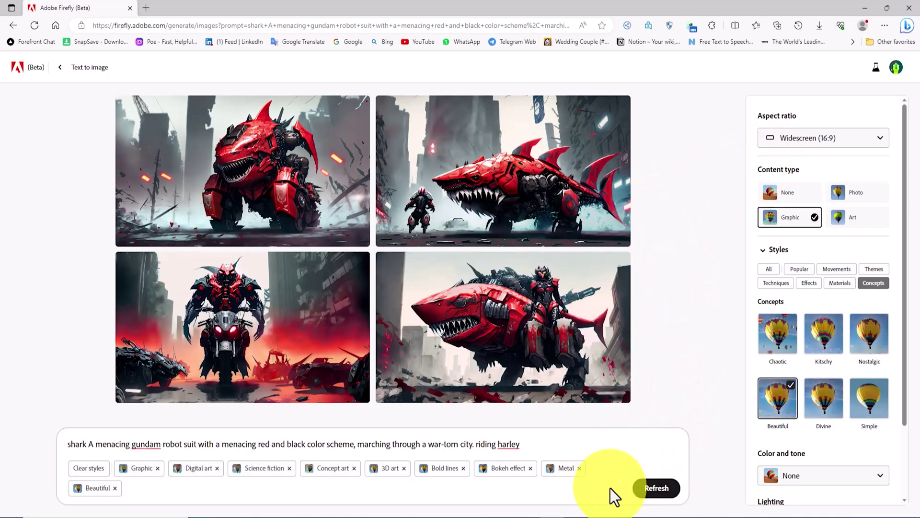
- Refresh the results with the same shark robot prompt and styles, and view the new images enlarged
{"action": "left_click", "coordinate": [659, 488]}
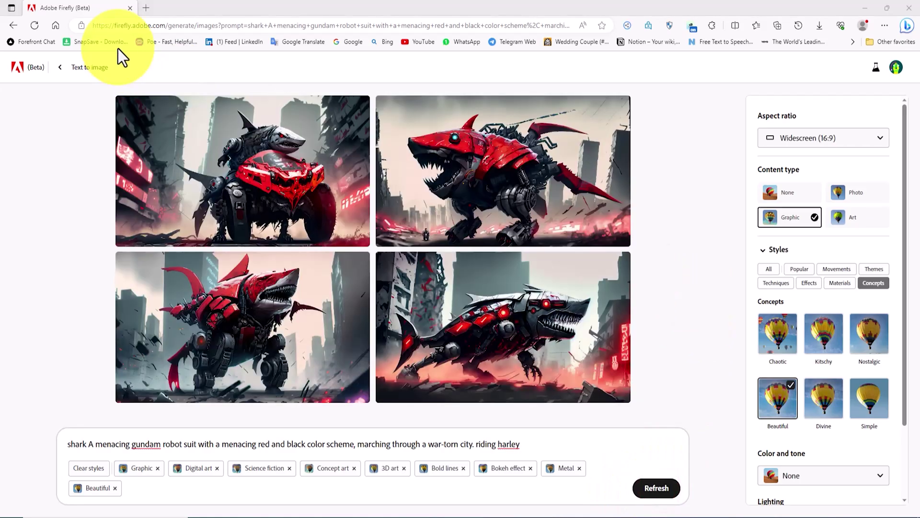
{"action": "mouse_move", "coordinate": [195, 148]}
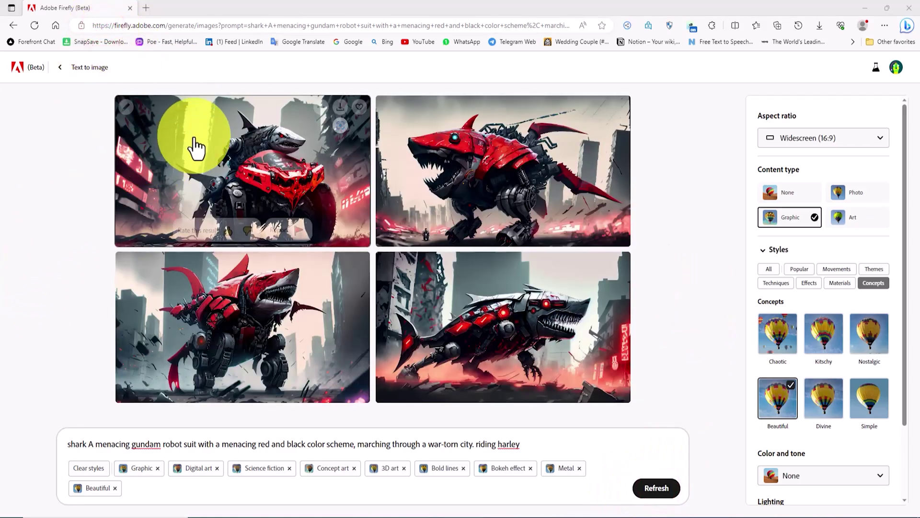
{"action": "left_click", "coordinate": [197, 124]}
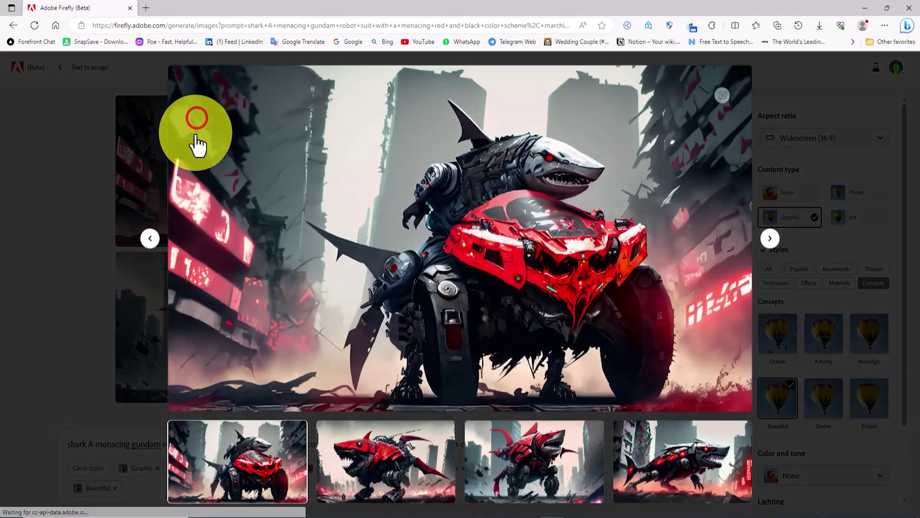
{"action": "left_click", "coordinate": [773, 238]}
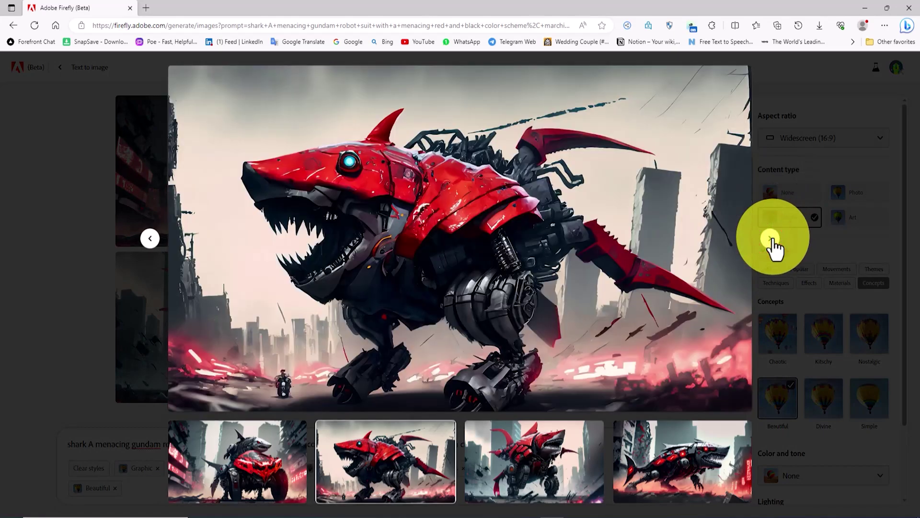
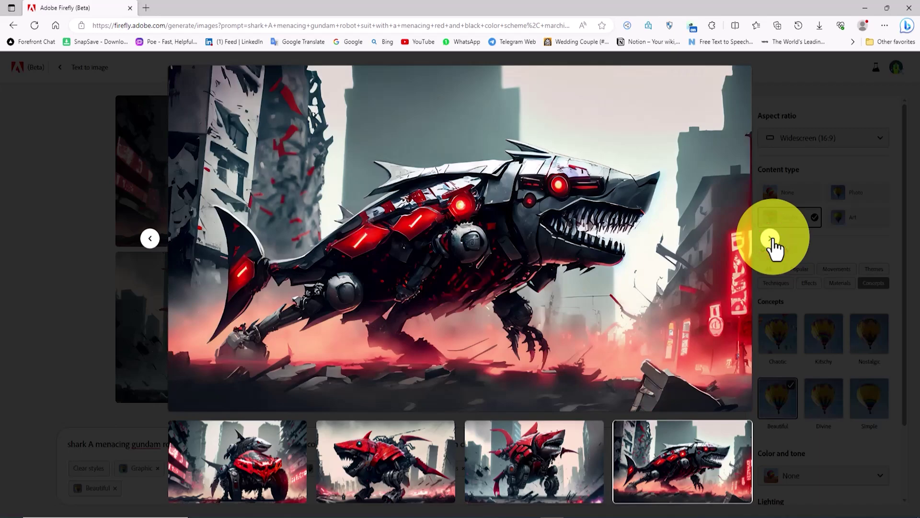
{"action": "left_click", "coordinate": [790, 94]}
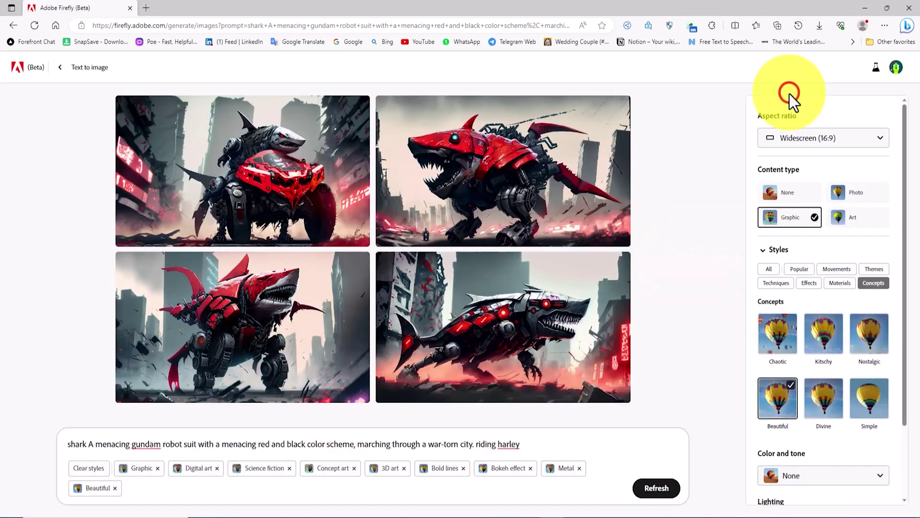
- Set the content type to Photo, regenerate the shark robot images, and view all four results enlarged
{"action": "left_click", "coordinate": [869, 195]}
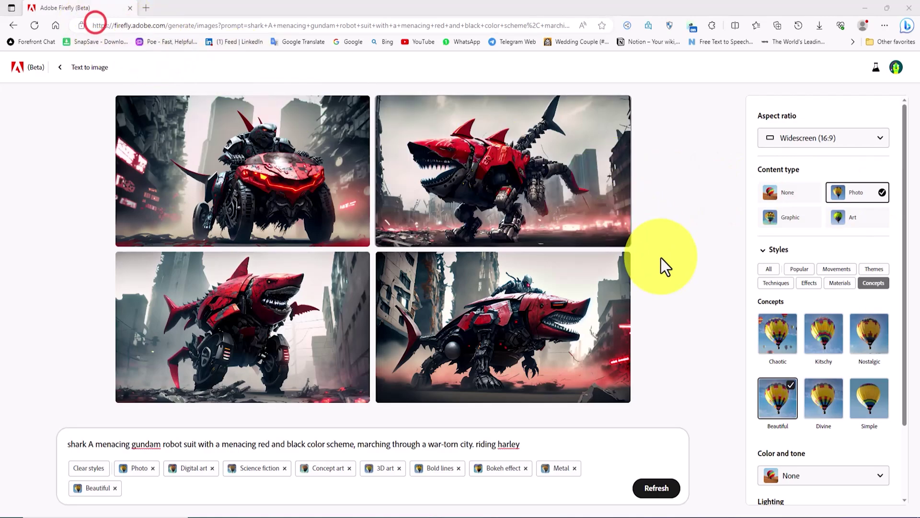
{"action": "left_click", "coordinate": [211, 140]}
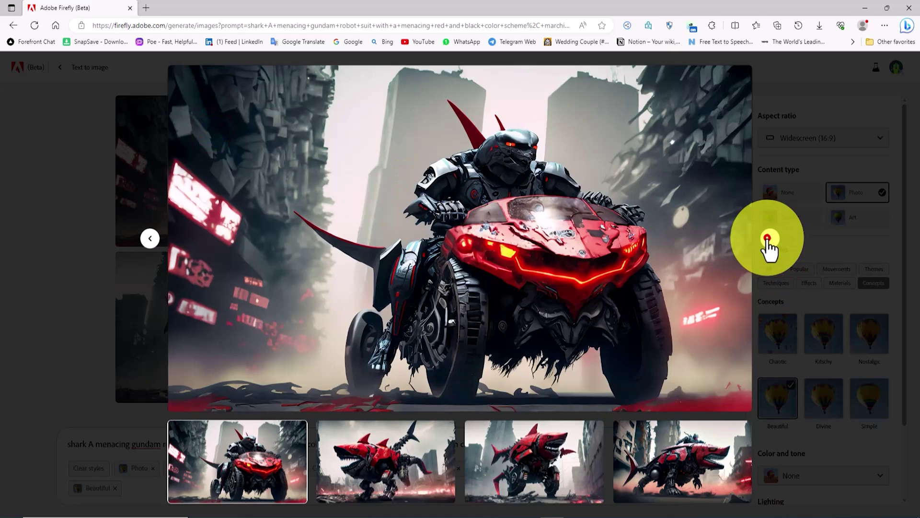
{"action": "left_click", "coordinate": [768, 239]}
{"action": "left_click", "coordinate": [768, 238]}
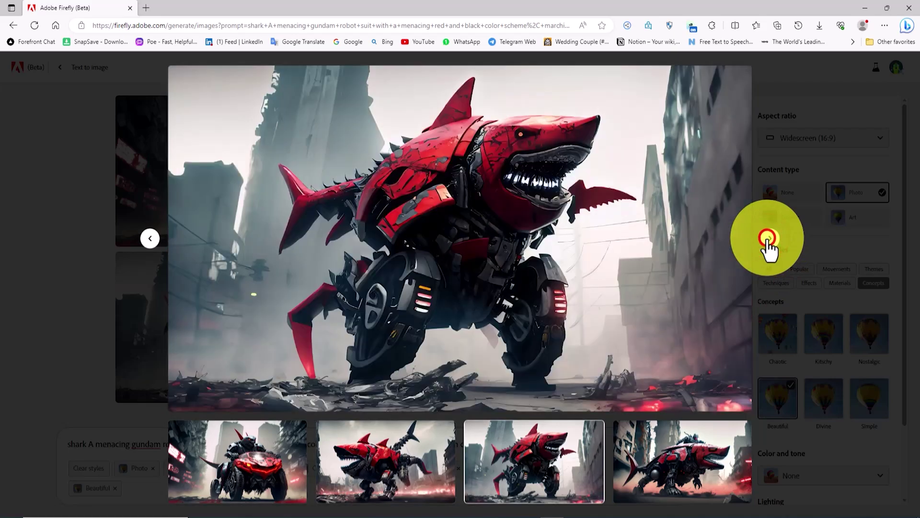
{"action": "left_click", "coordinate": [768, 239]}
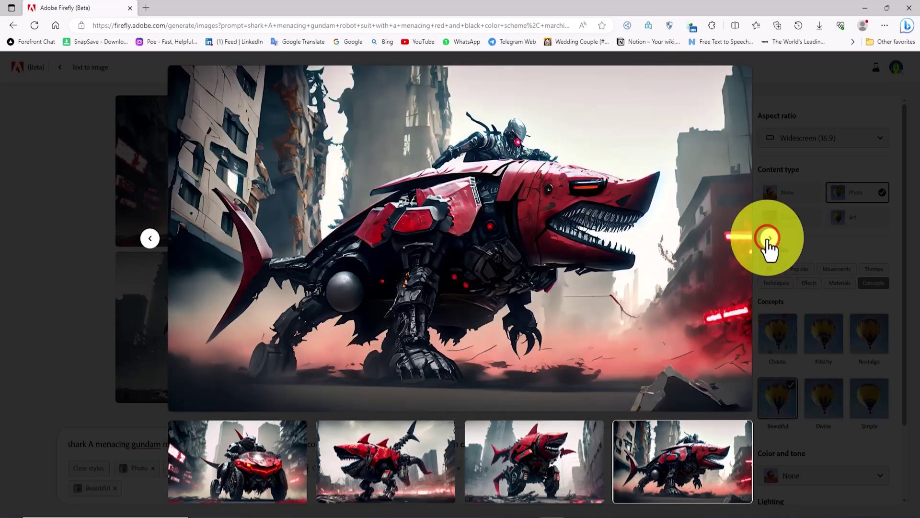
{"action": "left_click", "coordinate": [777, 153]}
- Set Warm tone, Dramatic lighting and the Art content type for the shark robot prompt, and regenerate the images
{"action": "left_click_drag", "start_coordinate": [905, 200], "coordinate": [910, 304]}
{"action": "left_click", "coordinate": [876, 385]}
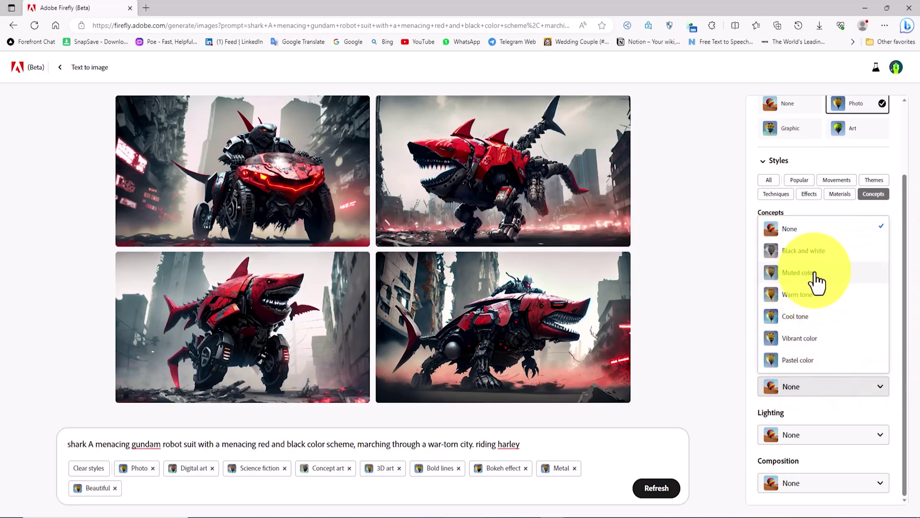
{"action": "left_click", "coordinate": [818, 299]}
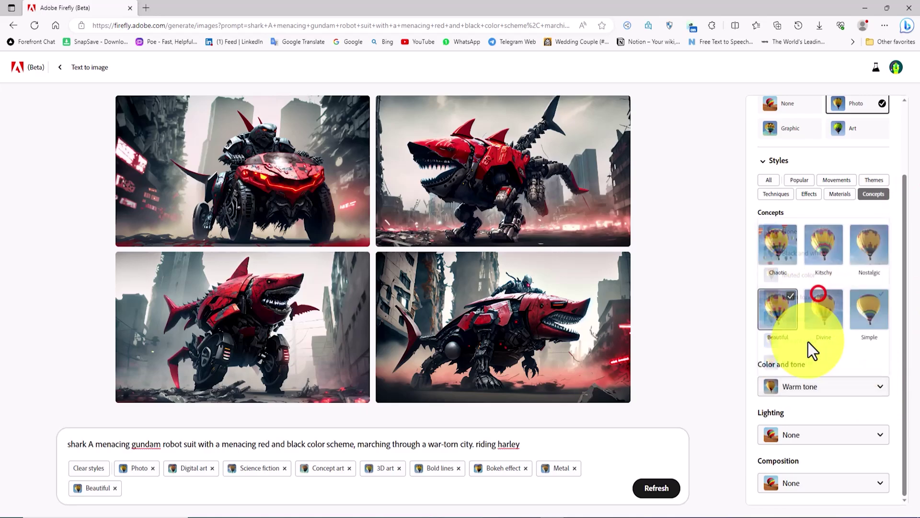
{"action": "left_click", "coordinate": [842, 434]}
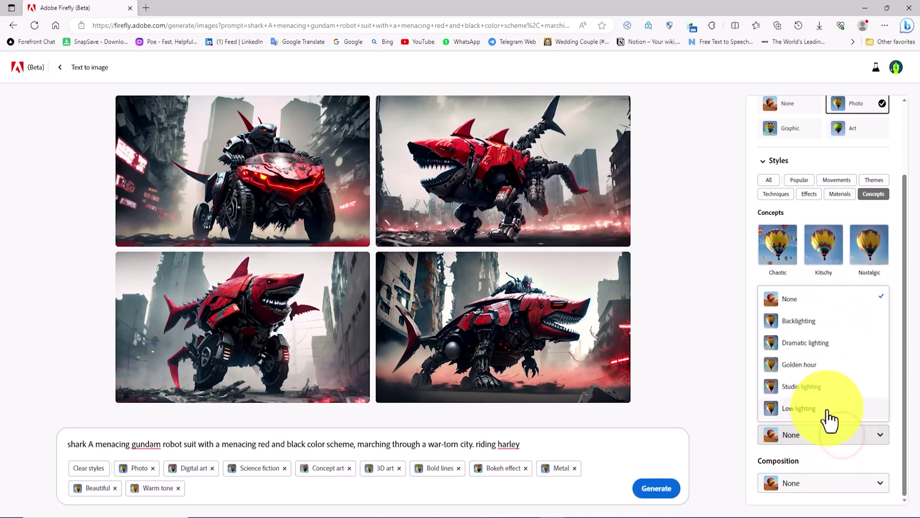
{"action": "left_click", "coordinate": [840, 343]}
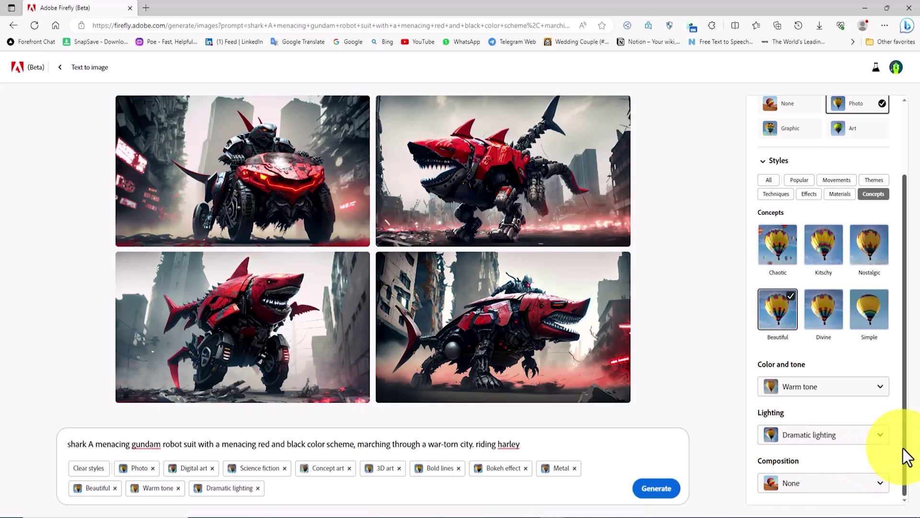
{"action": "scroll", "coordinate": [899, 447], "scroll_direction": "up", "scroll_amount": 3}
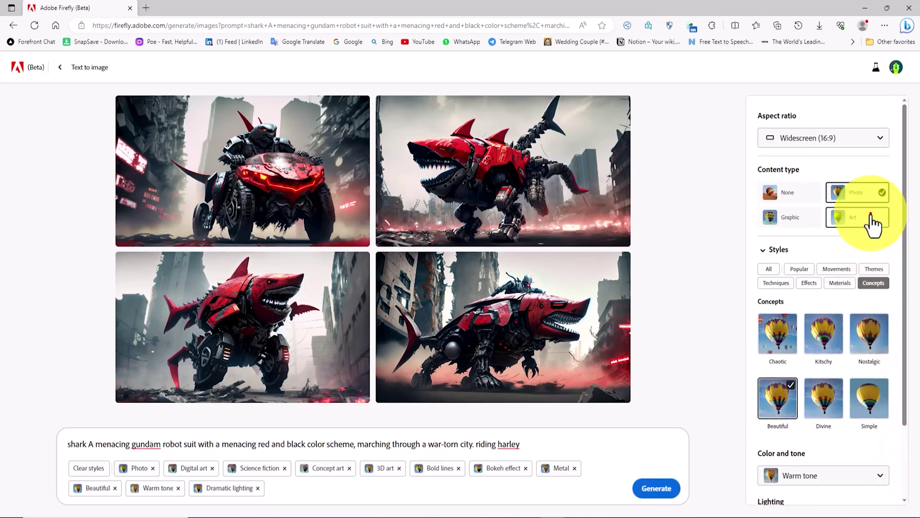
{"action": "left_click", "coordinate": [872, 223]}
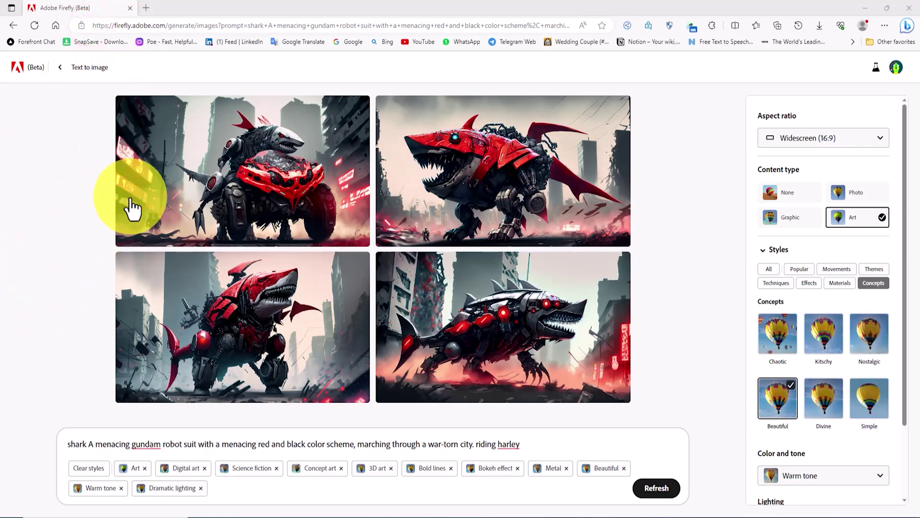
- Examine the four warm-toned Art versions of the shark robot one after another at enlarged size
{"action": "left_click", "coordinate": [204, 144]}
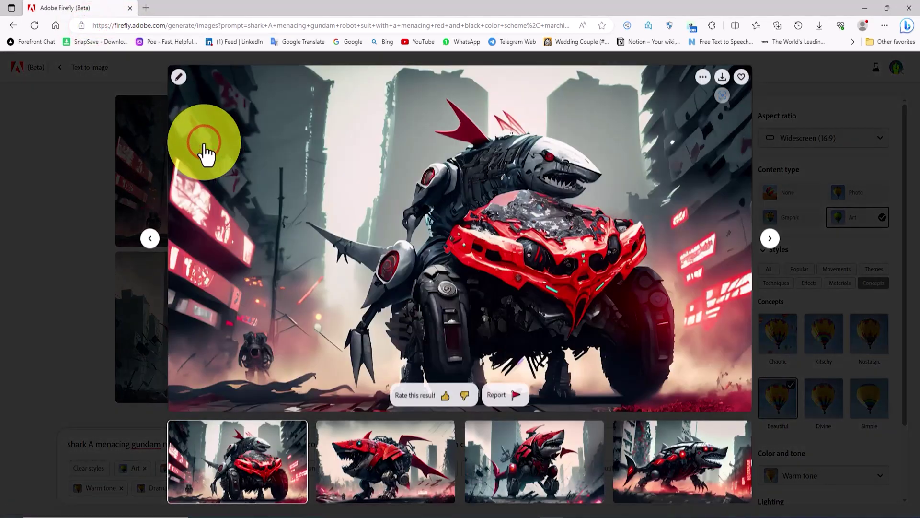
{"action": "left_click", "coordinate": [770, 239]}
{"action": "left_click", "coordinate": [770, 239]}
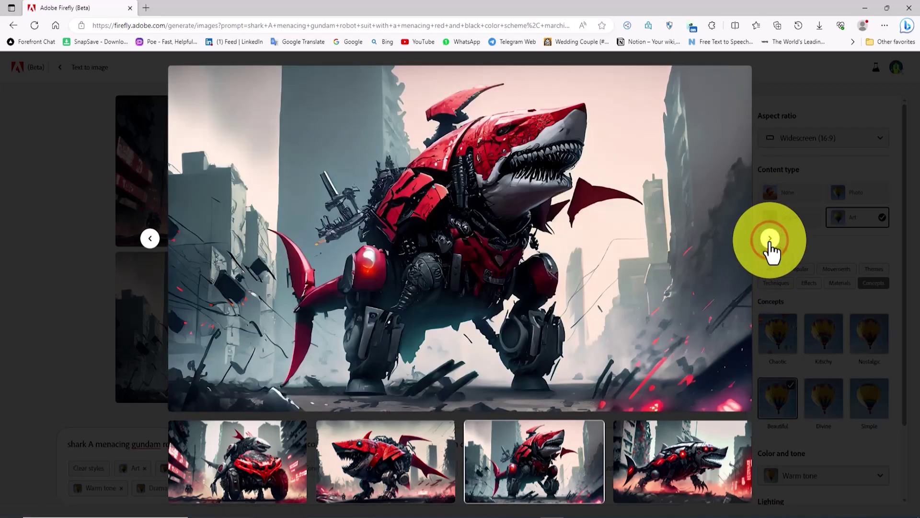
{"action": "left_click", "coordinate": [771, 238]}
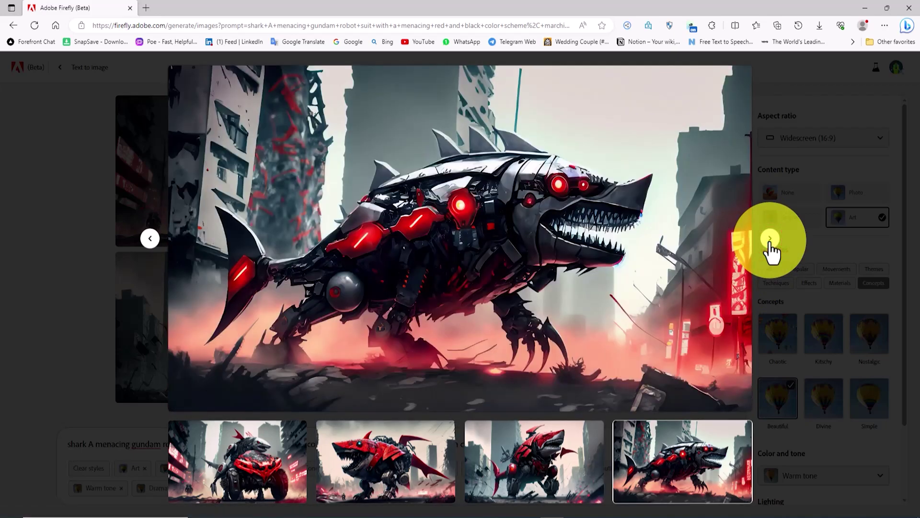
{"action": "left_click", "coordinate": [773, 91]}
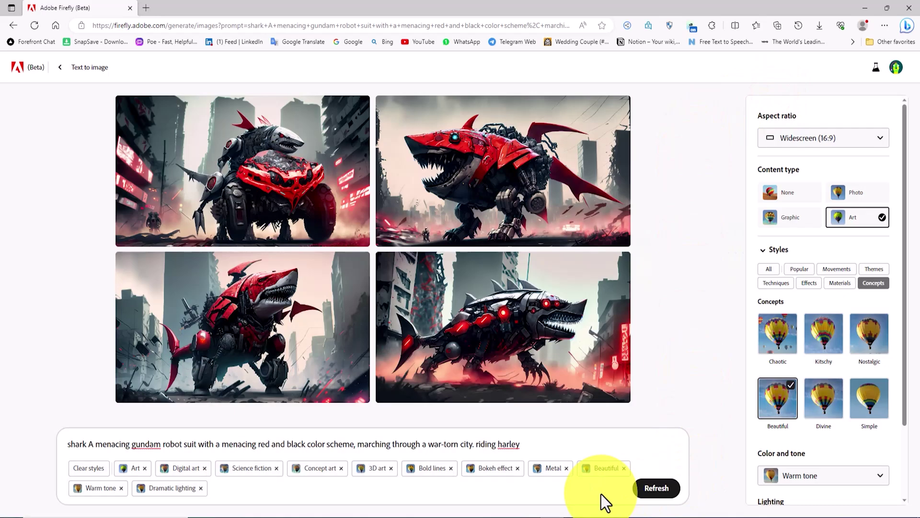
- Refresh the shark robot results with the same Art settings, and view the four new images enlarged
{"action": "left_click", "coordinate": [661, 489]}
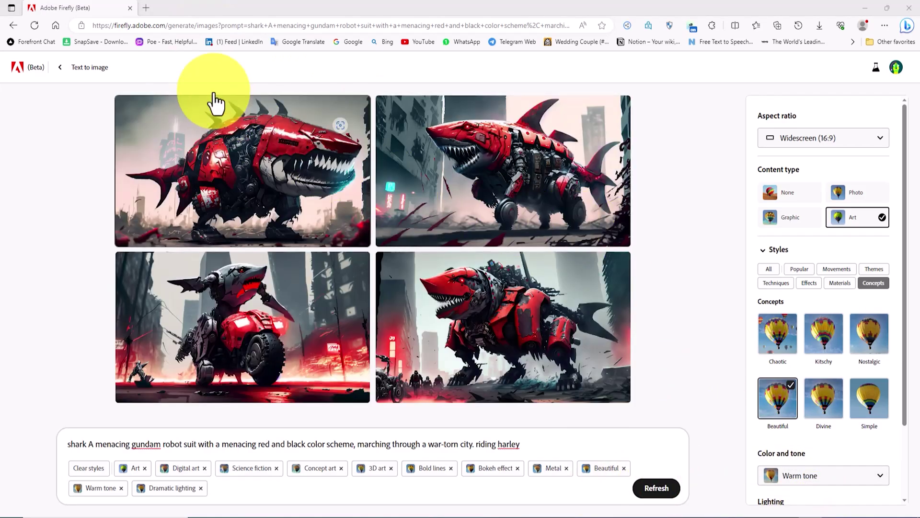
{"action": "left_click", "coordinate": [93, 27]}
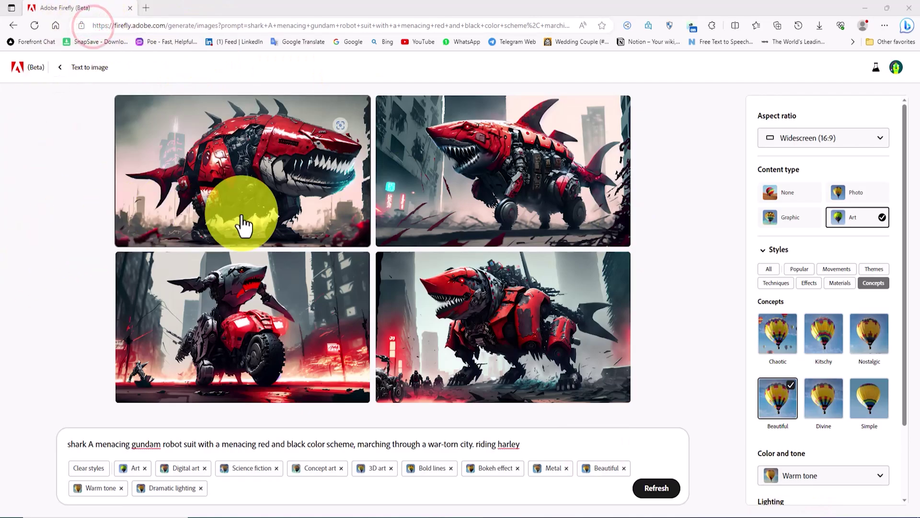
{"action": "left_click", "coordinate": [331, 188]}
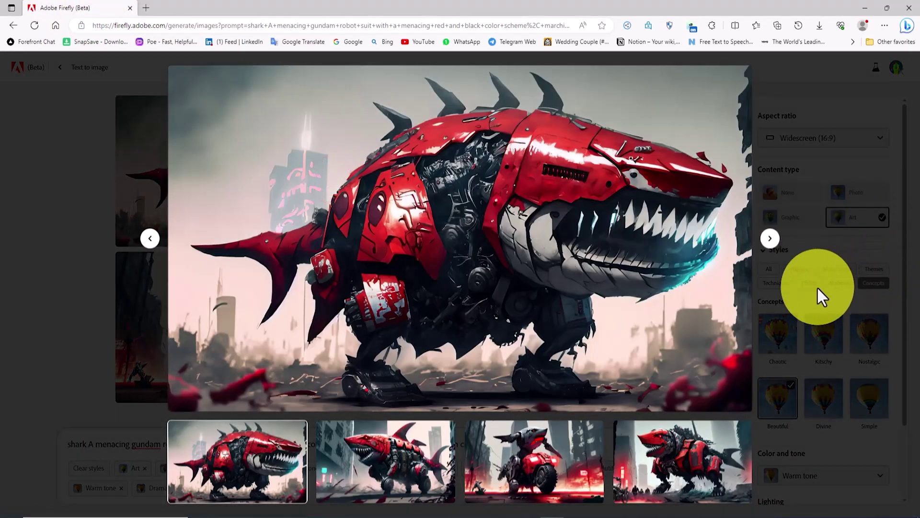
{"action": "left_click", "coordinate": [769, 238]}
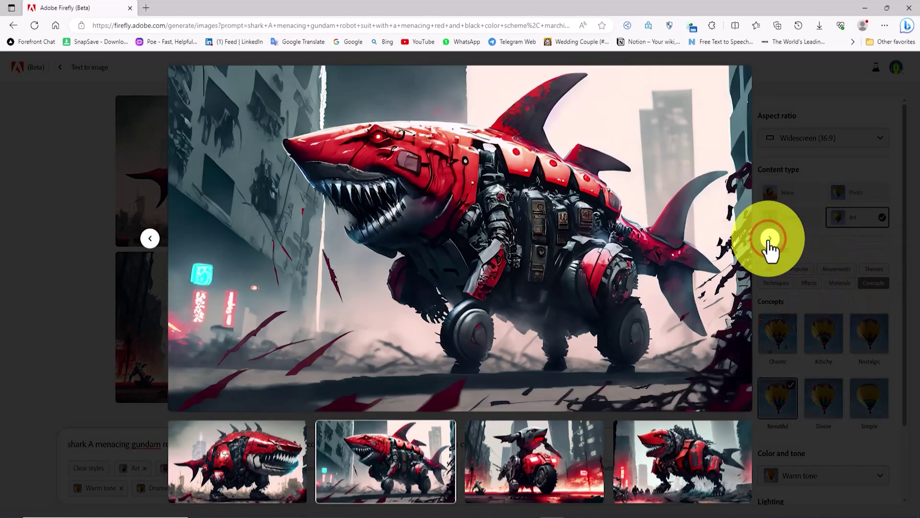
{"action": "left_click", "coordinate": [769, 238]}
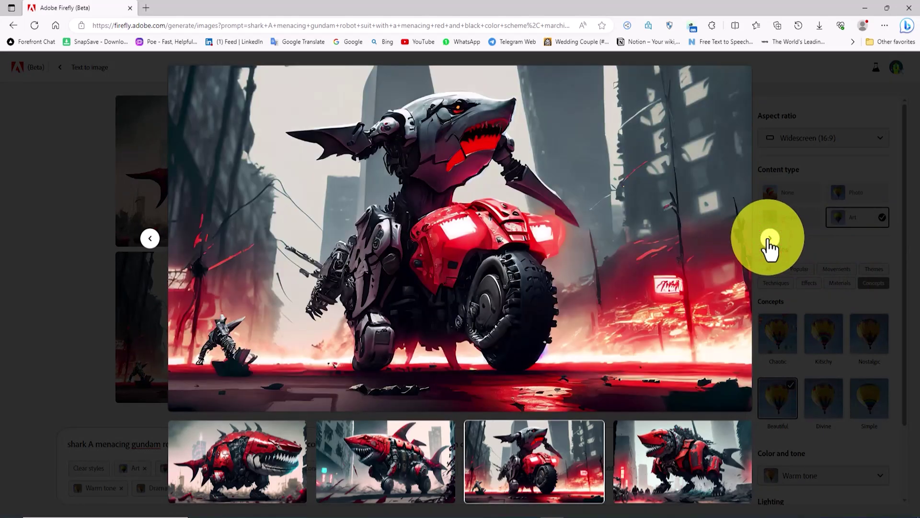
{"action": "left_click", "coordinate": [769, 238]}
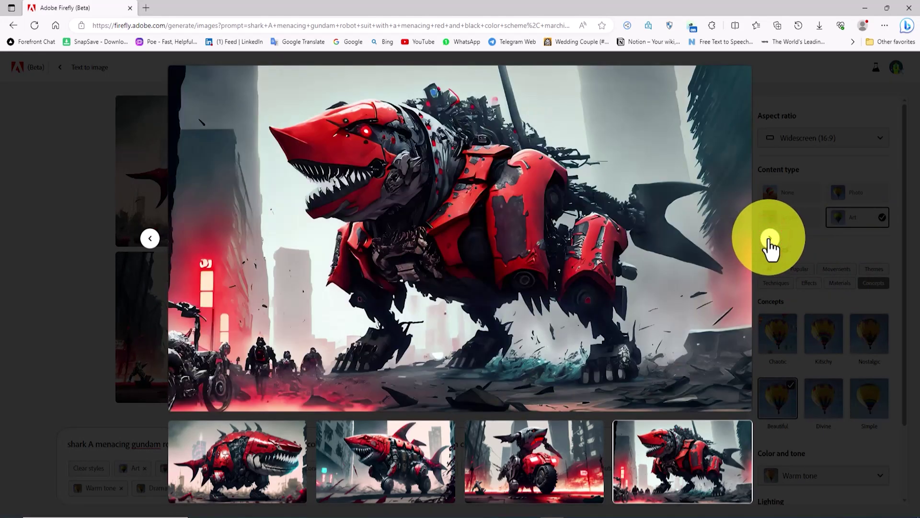
{"action": "left_click", "coordinate": [772, 157]}
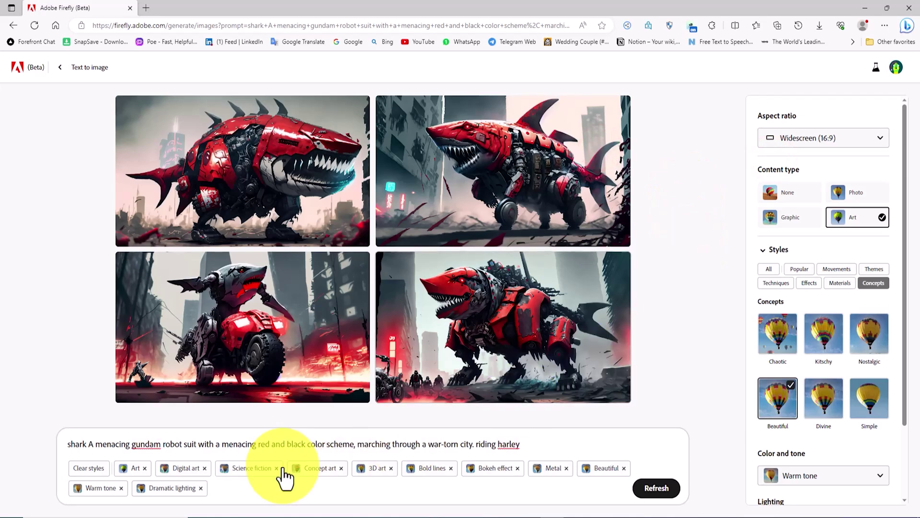
- Clear all styles, replace the prompt with "A Counter Strike Global Offensive character with ultra realistic features and vibrant", and generate the images
{"action": "left_click", "coordinate": [89, 472]}
{"action": "triple_click", "coordinate": [334, 485]}
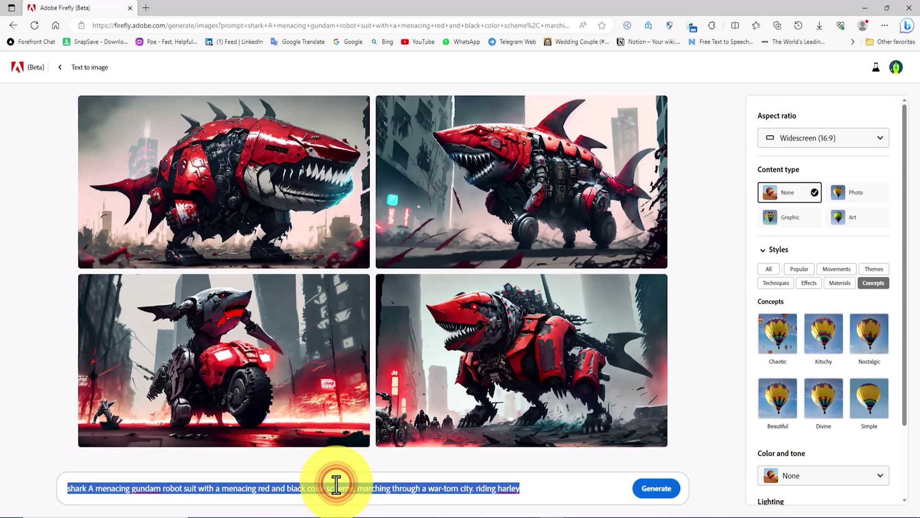
{"action": "key", "text": "BackSpace"}
{"action": "right_click", "coordinate": [322, 488]}
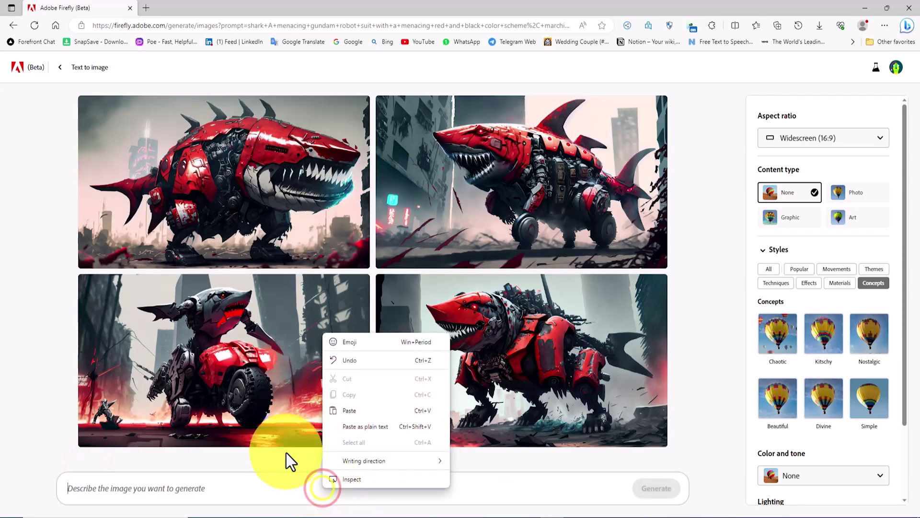
{"action": "left_click", "coordinate": [356, 409]}
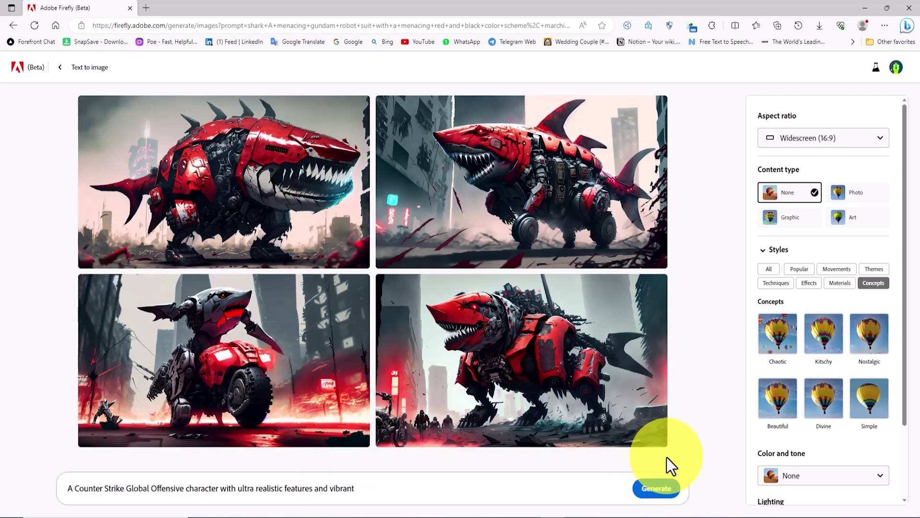
{"action": "left_click", "coordinate": [660, 490]}
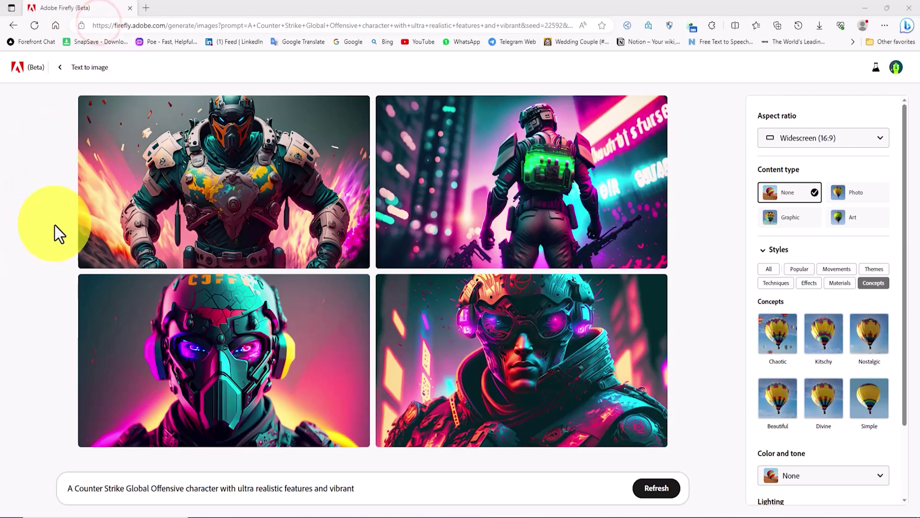
- Examine the four generated Counter Strike character images one after another at enlarged size
{"action": "left_click", "coordinate": [287, 209]}
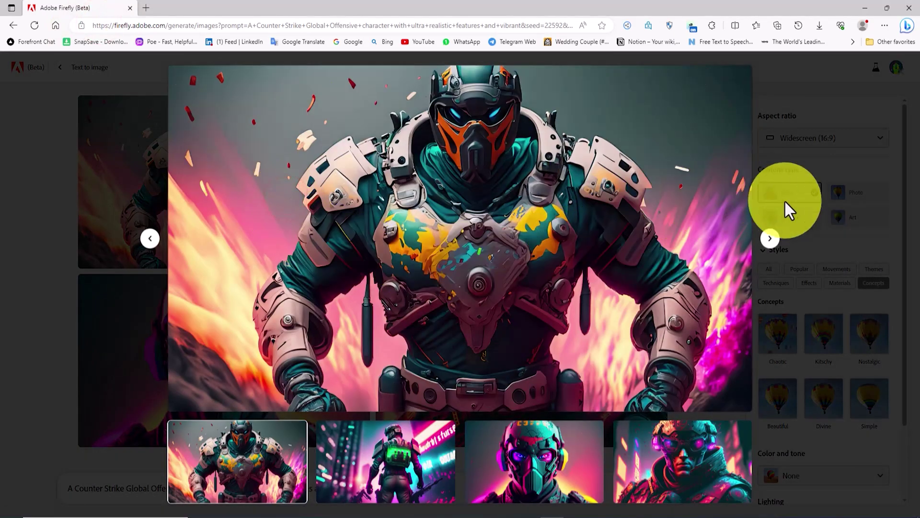
{"action": "left_click", "coordinate": [770, 238]}
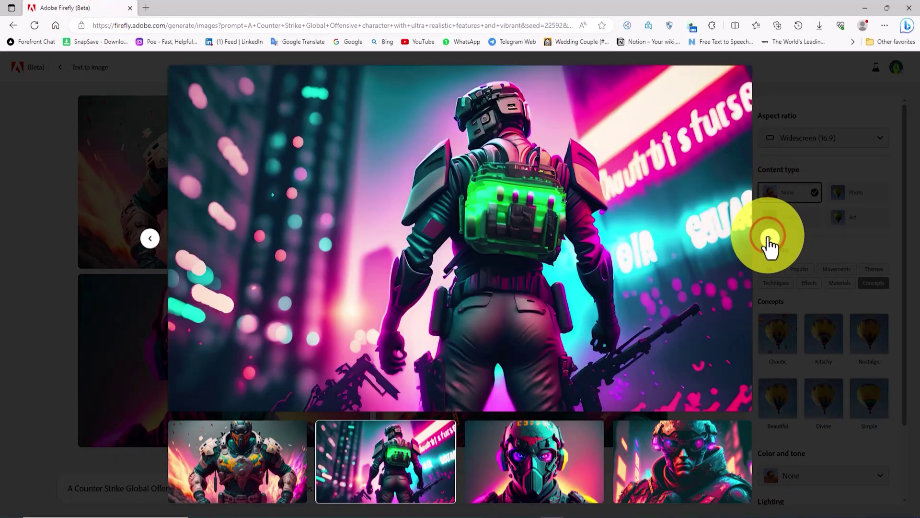
{"action": "left_click", "coordinate": [768, 239]}
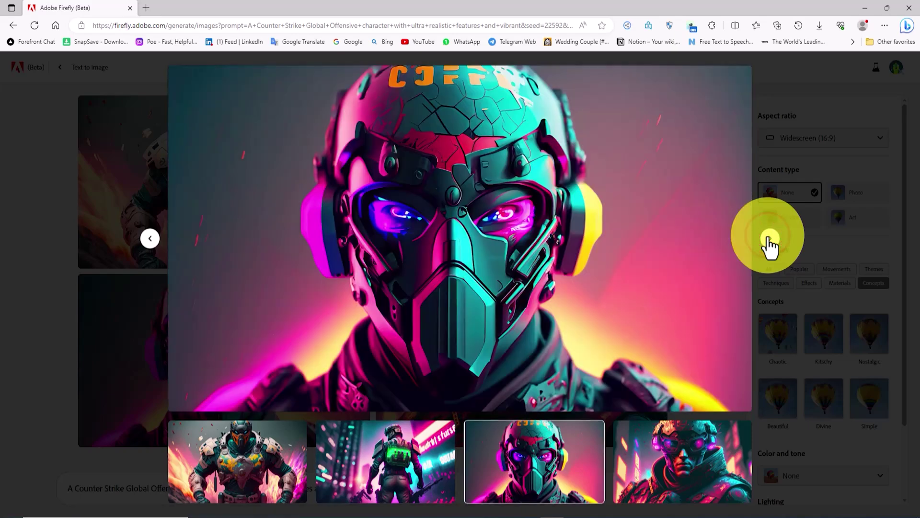
{"action": "left_click", "coordinate": [769, 238]}
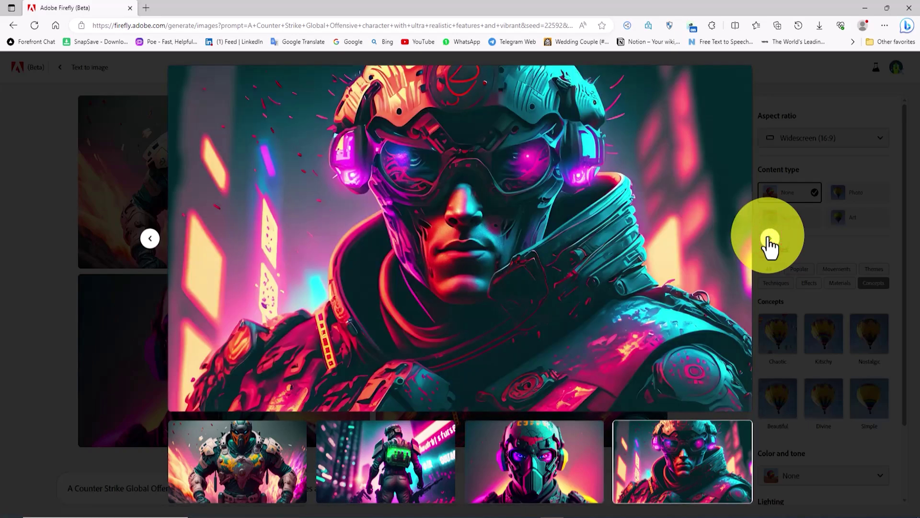
{"action": "left_click", "coordinate": [778, 159]}
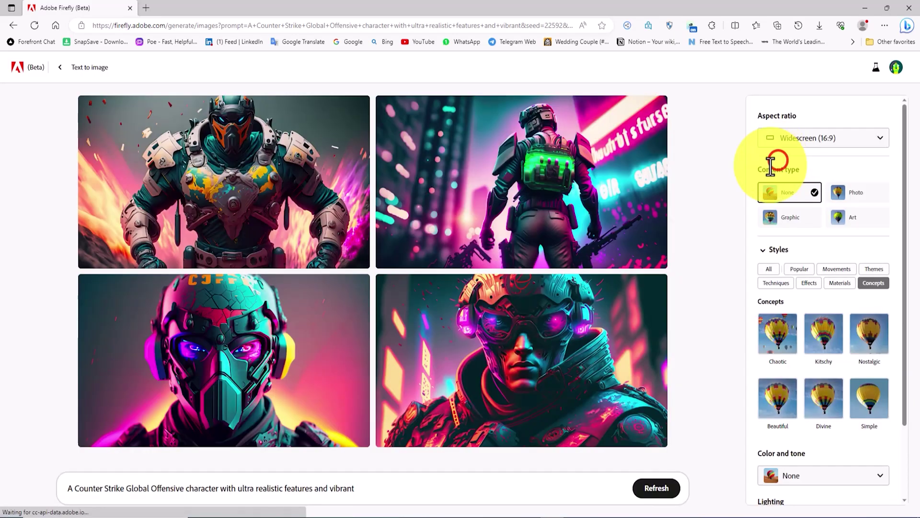
- Add the Digital art, Science fiction, Concept art and 3D art styles to the Counter Strike character prompt
{"action": "left_click_drag", "start_coordinate": [904, 159], "coordinate": [912, 266]}
{"action": "left_click", "coordinate": [800, 180]}
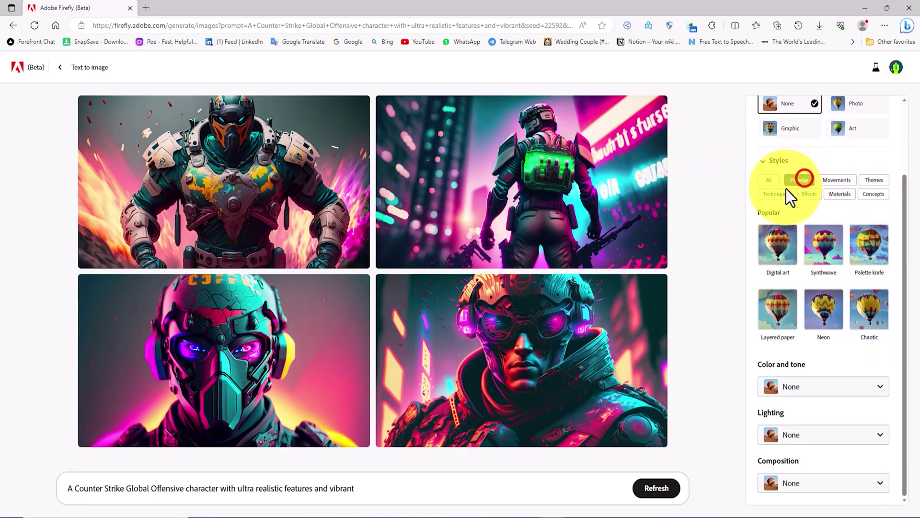
{"action": "left_click", "coordinate": [780, 248]}
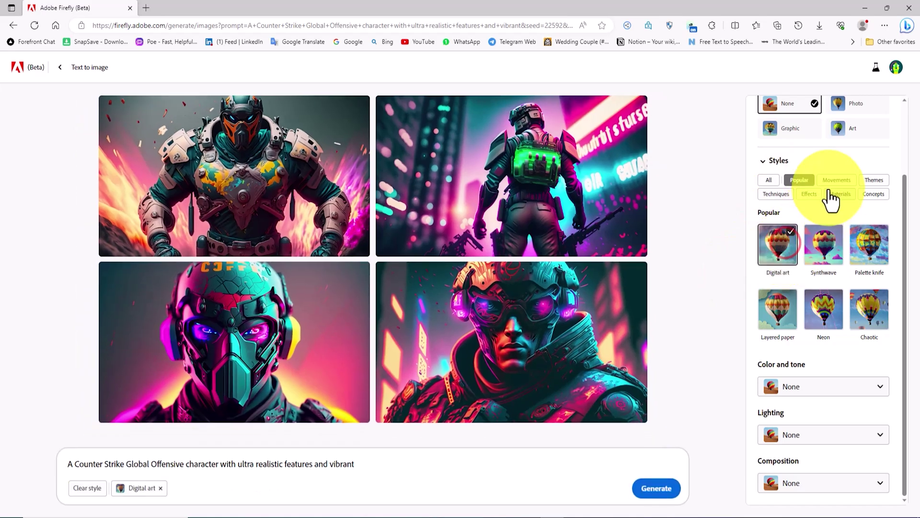
{"action": "left_click", "coordinate": [835, 180]}
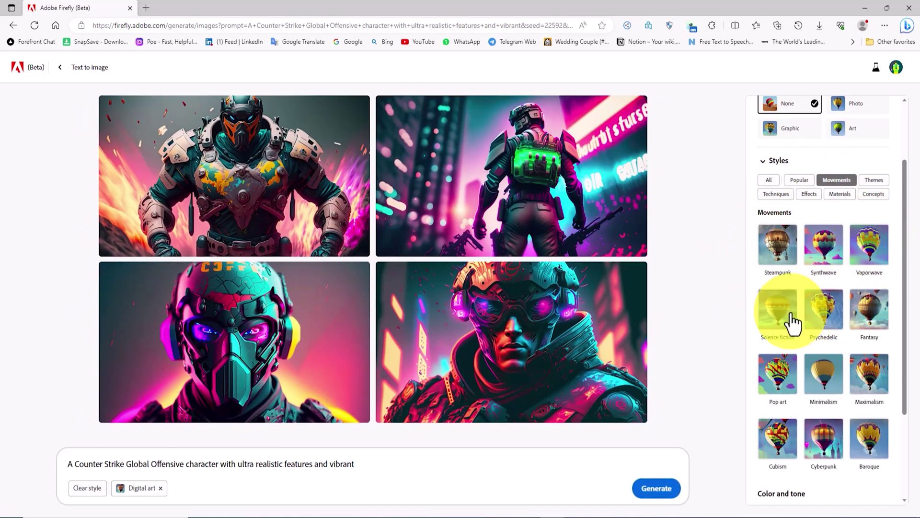
{"action": "left_click", "coordinate": [769, 307]}
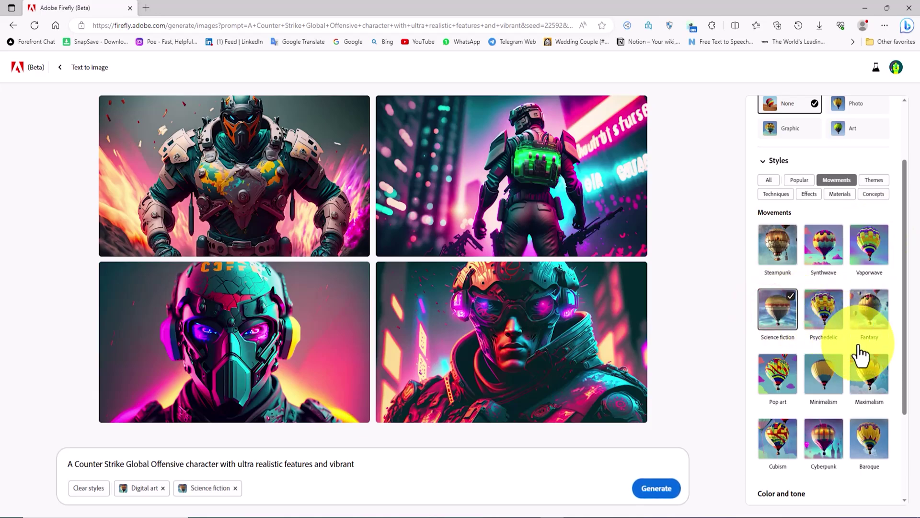
{"action": "left_click", "coordinate": [875, 180]}
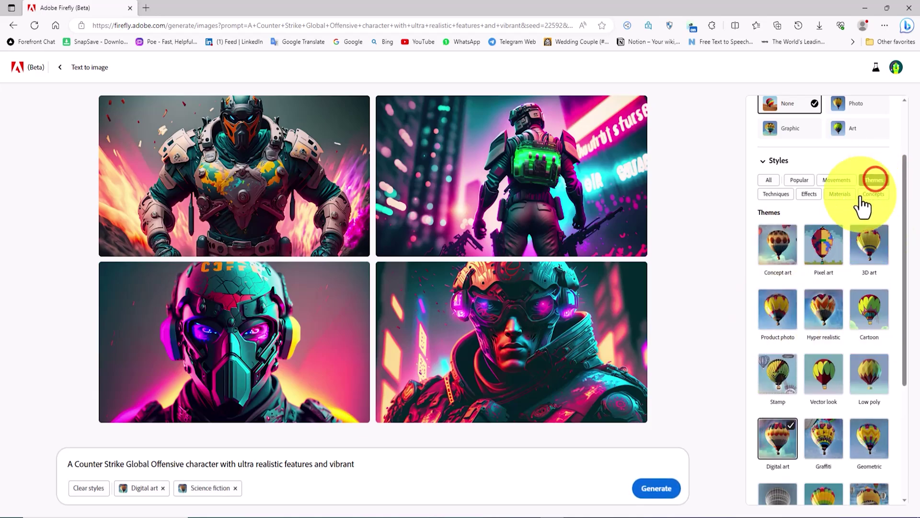
{"action": "left_click", "coordinate": [775, 246]}
{"action": "left_click", "coordinate": [886, 254]}
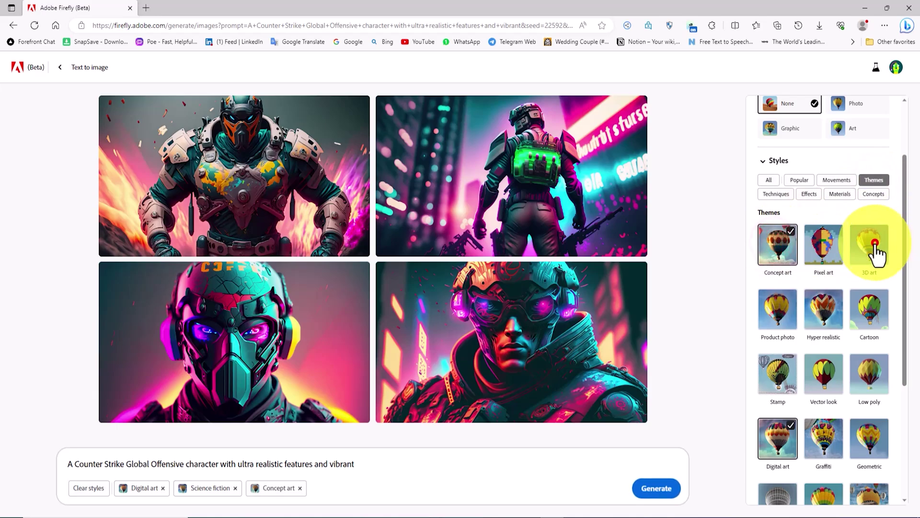
- Add the Bold lines technique, Bokeh effect, Metal material and Beautiful concept to the prompt's styles
{"action": "left_click", "coordinate": [780, 194]}
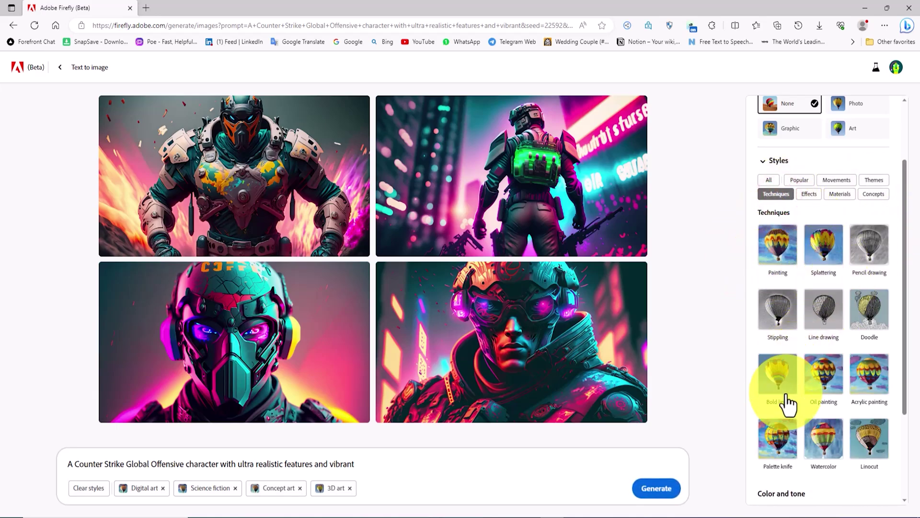
{"action": "left_click", "coordinate": [779, 379]}
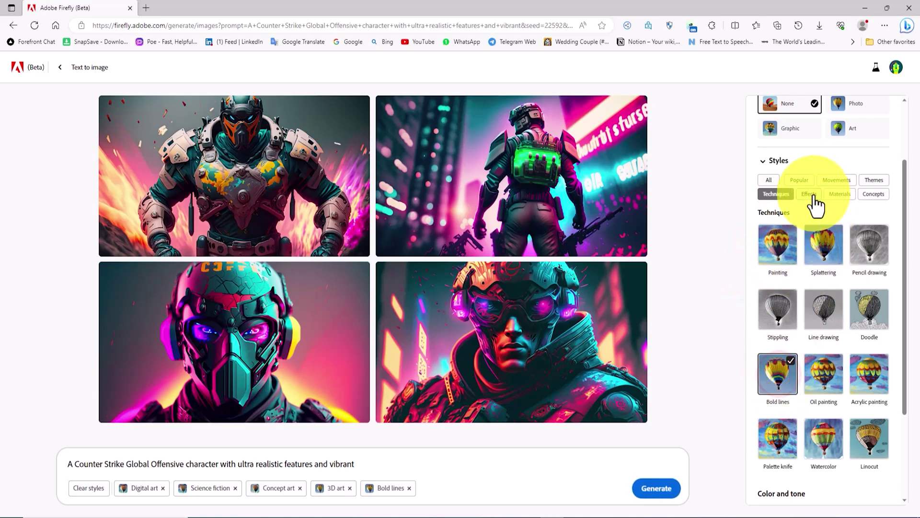
{"action": "left_click", "coordinate": [810, 194]}
{"action": "left_click", "coordinate": [779, 259]}
{"action": "left_click", "coordinate": [840, 194]}
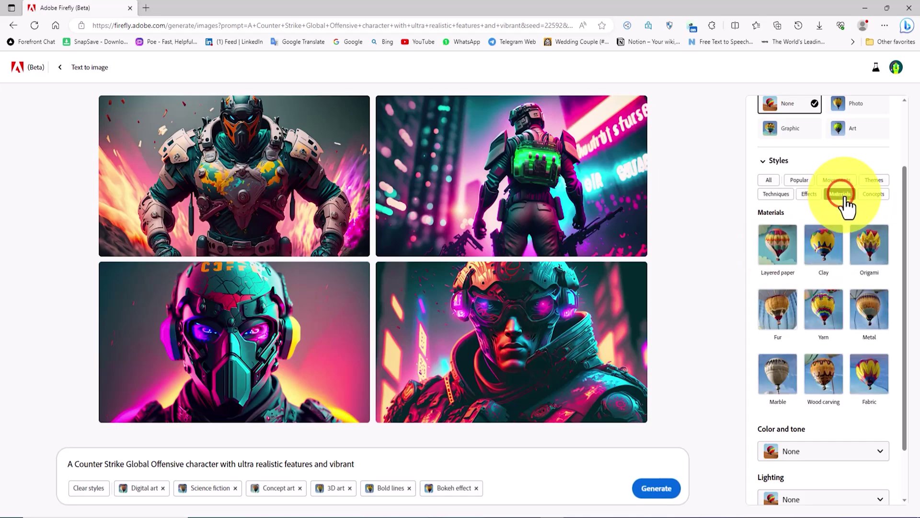
{"action": "left_click", "coordinate": [870, 331]}
{"action": "left_click", "coordinate": [874, 194]}
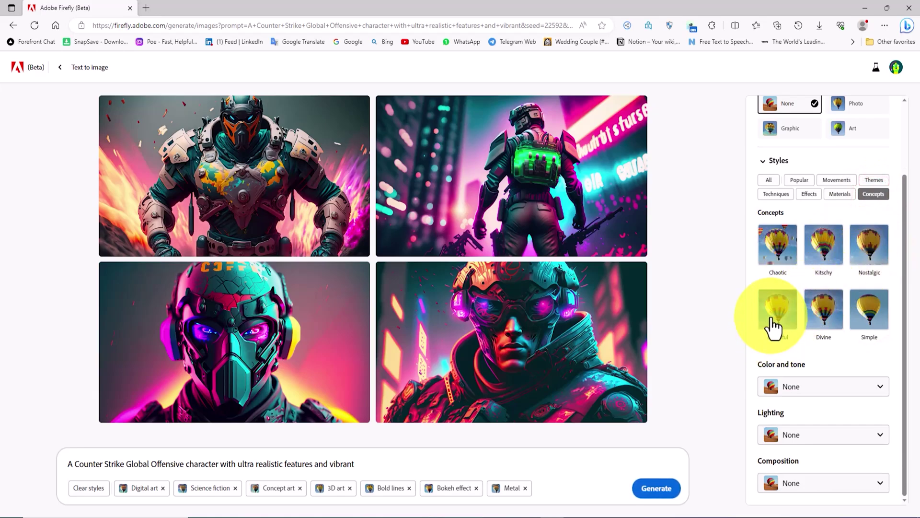
- Set the color and tone to Warm tone, lighting to Studio lighting and content type to Graphic, and generate the images
{"action": "left_click", "coordinate": [822, 387]}
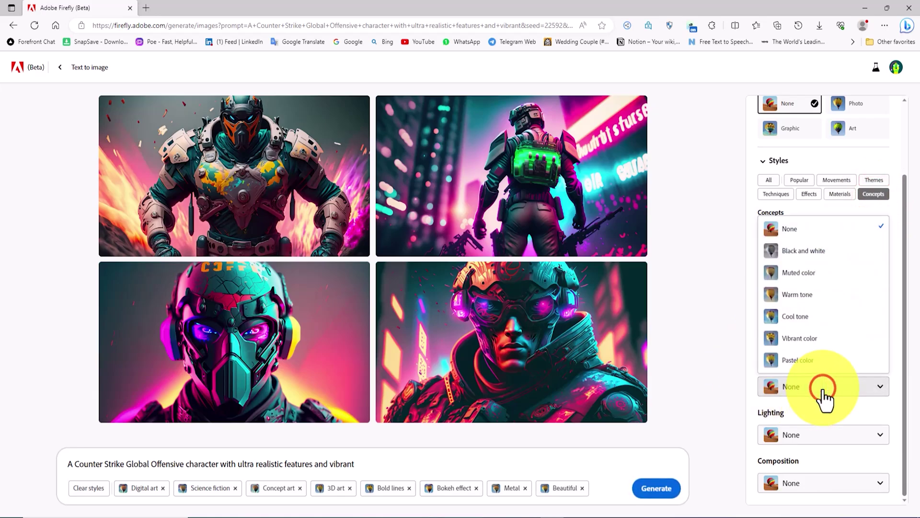
{"action": "left_click", "coordinate": [802, 292]}
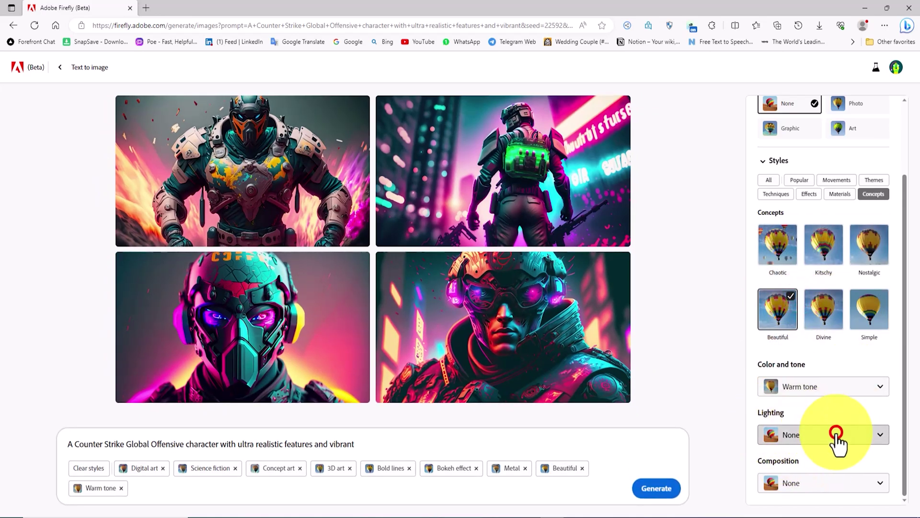
{"action": "left_click", "coordinate": [837, 434]}
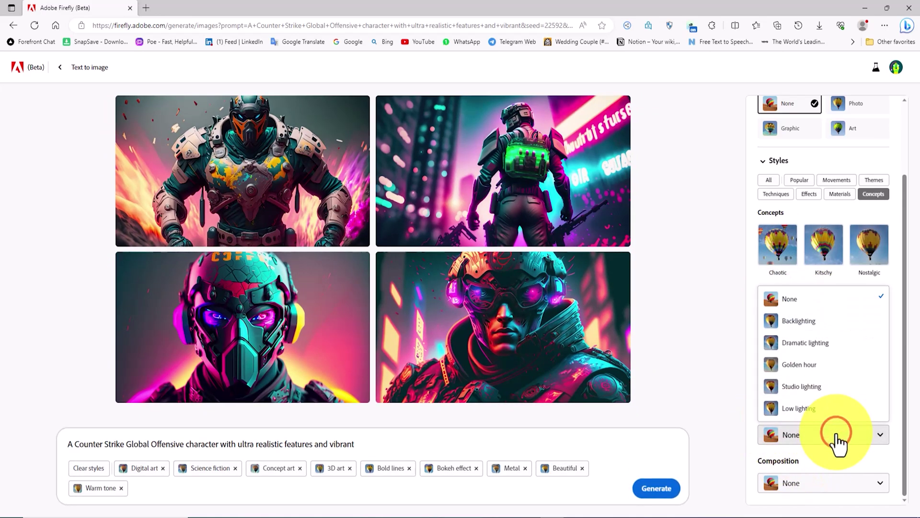
{"action": "left_click", "coordinate": [828, 396]}
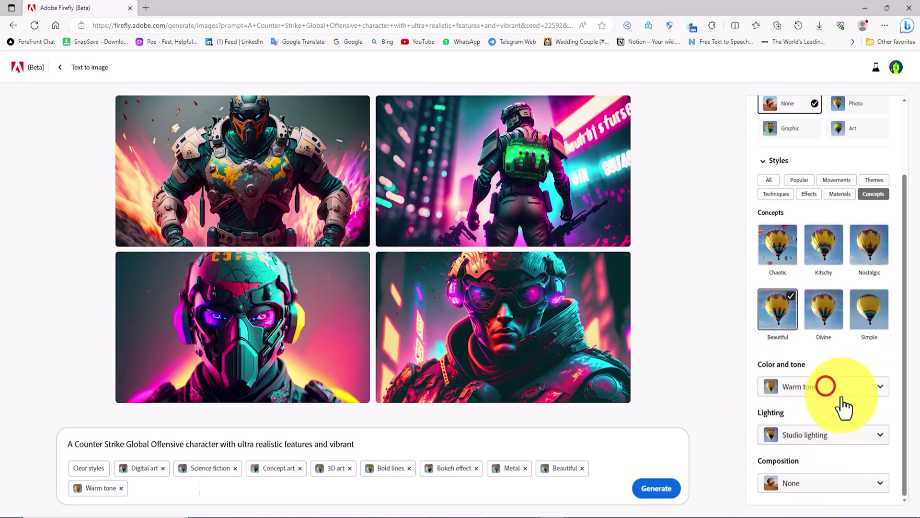
{"action": "left_click_drag", "start_coordinate": [902, 392], "coordinate": [915, 240]}
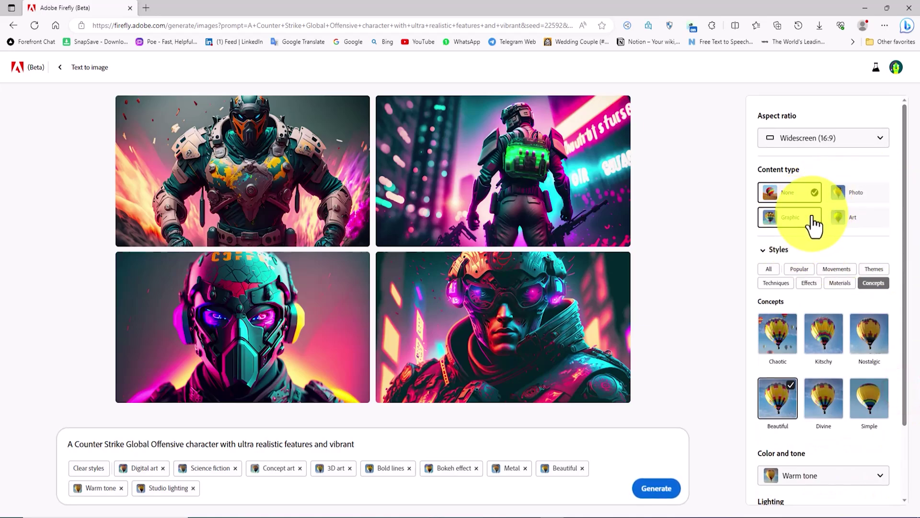
{"action": "left_click", "coordinate": [781, 219]}
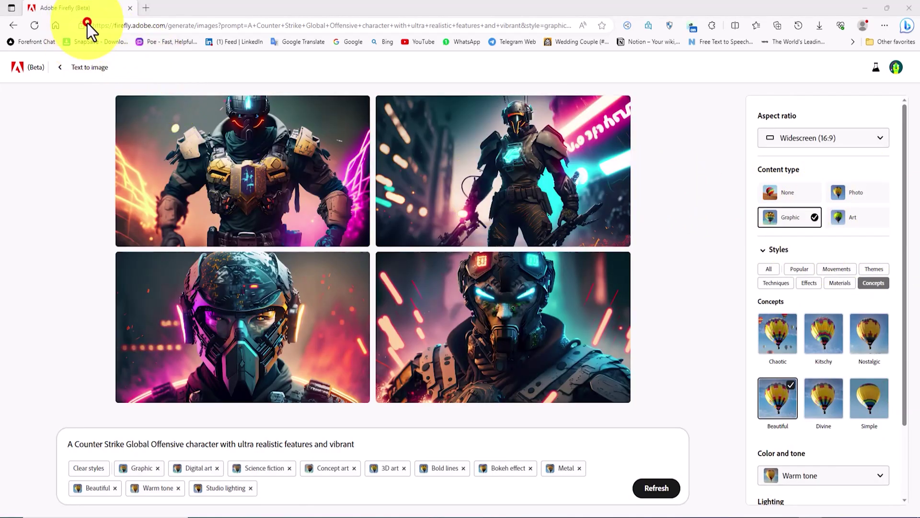
- Examine the four Graphic versions of the Counter Strike character one after another at enlarged size
{"action": "left_click", "coordinate": [283, 176]}
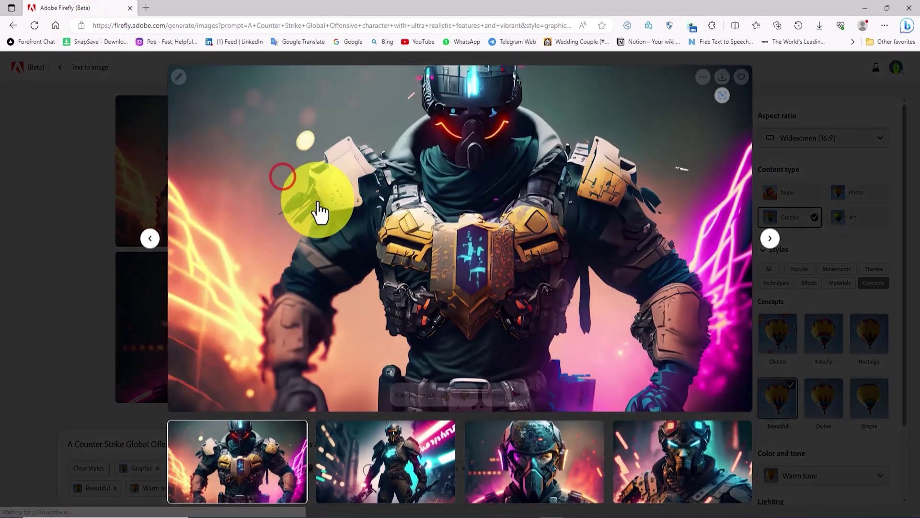
{"action": "left_click", "coordinate": [771, 240]}
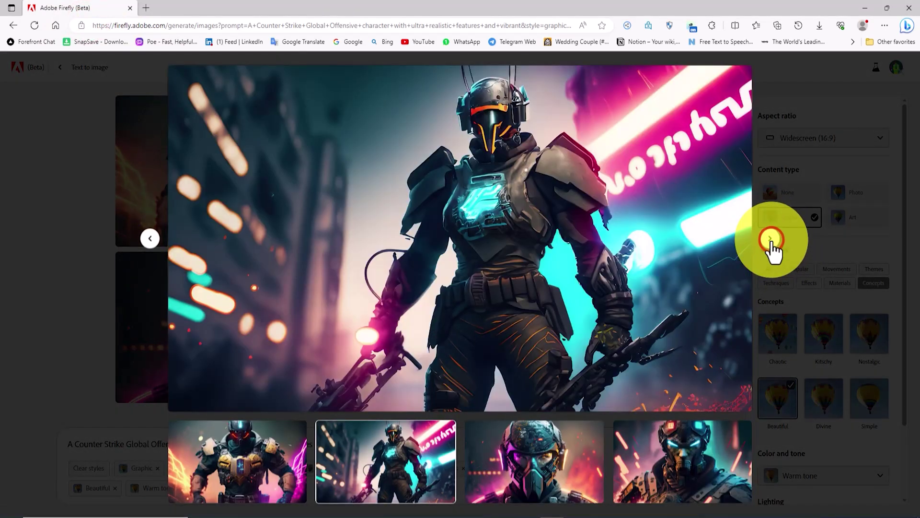
{"action": "left_click", "coordinate": [771, 238]}
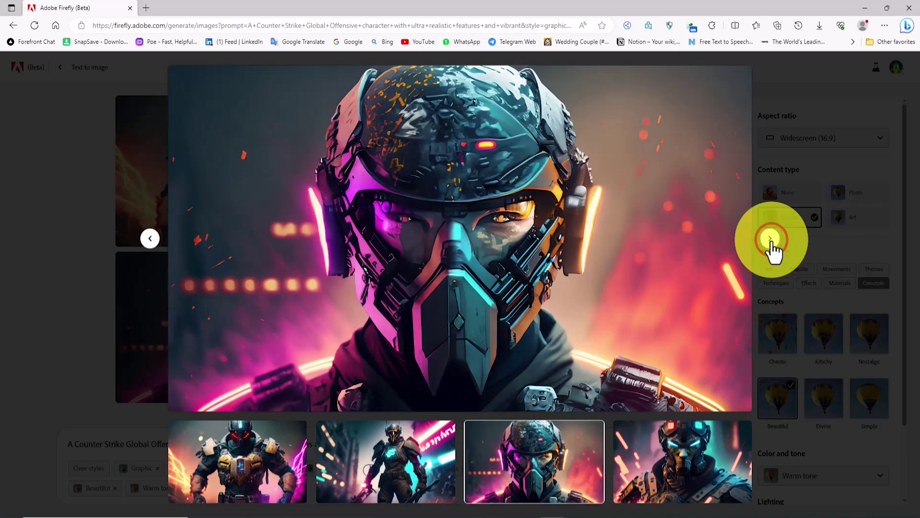
{"action": "left_click", "coordinate": [771, 238]}
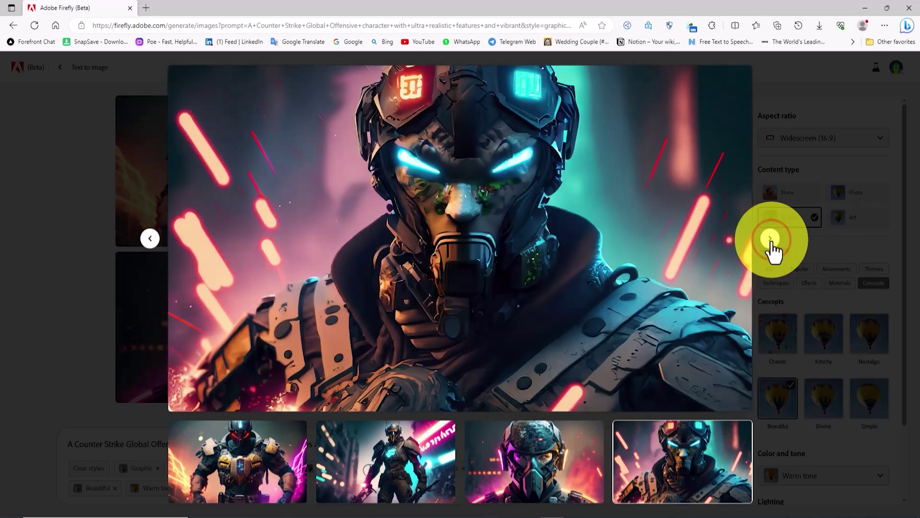
{"action": "left_click", "coordinate": [767, 153]}
- Refresh the Counter Strike character results with the same Graphic settings, and view the four new images enlarged
{"action": "scroll", "coordinate": [906, 144], "scroll_direction": "down", "scroll_amount": 1}
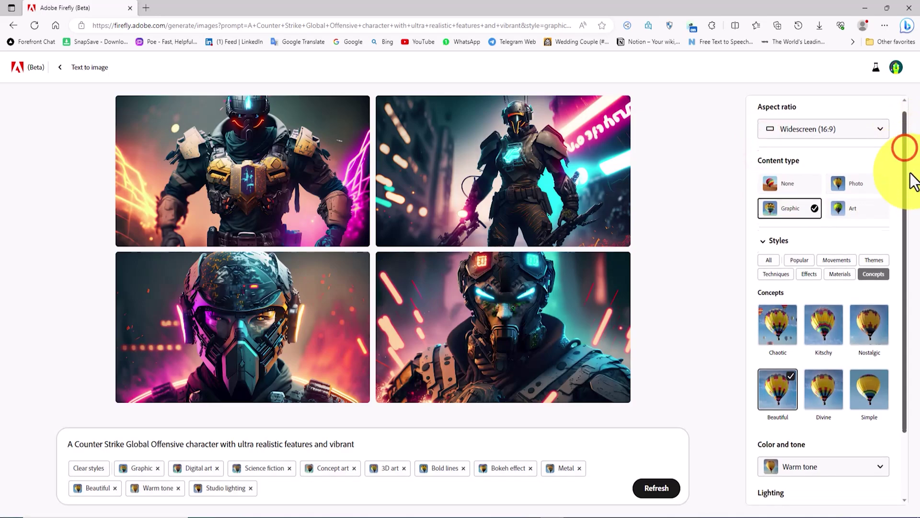
{"action": "scroll", "coordinate": [867, 218], "scroll_direction": "up", "scroll_amount": 1}
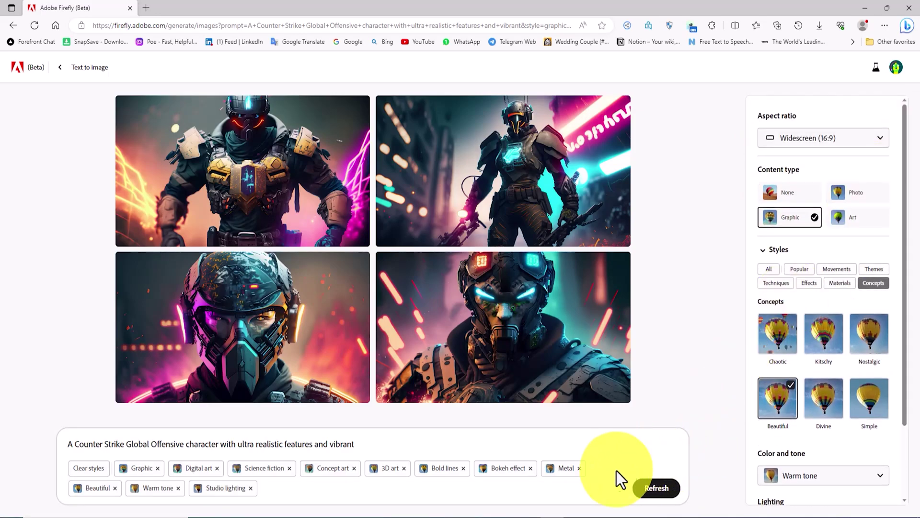
{"action": "left_click", "coordinate": [658, 487]}
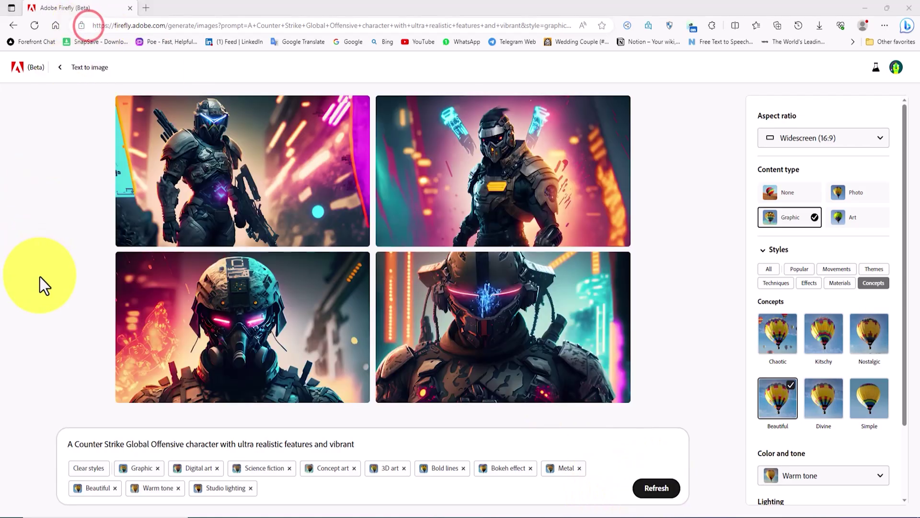
{"action": "left_click", "coordinate": [295, 154]}
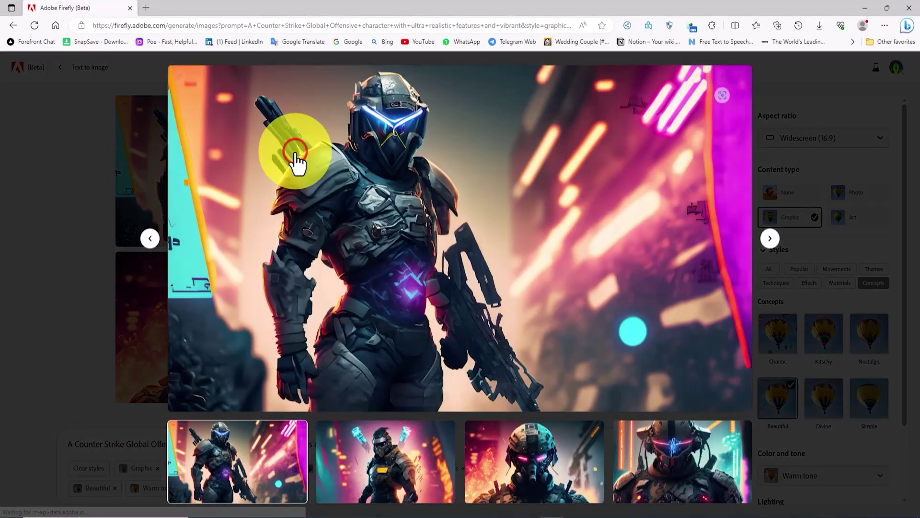
{"action": "left_click", "coordinate": [768, 238]}
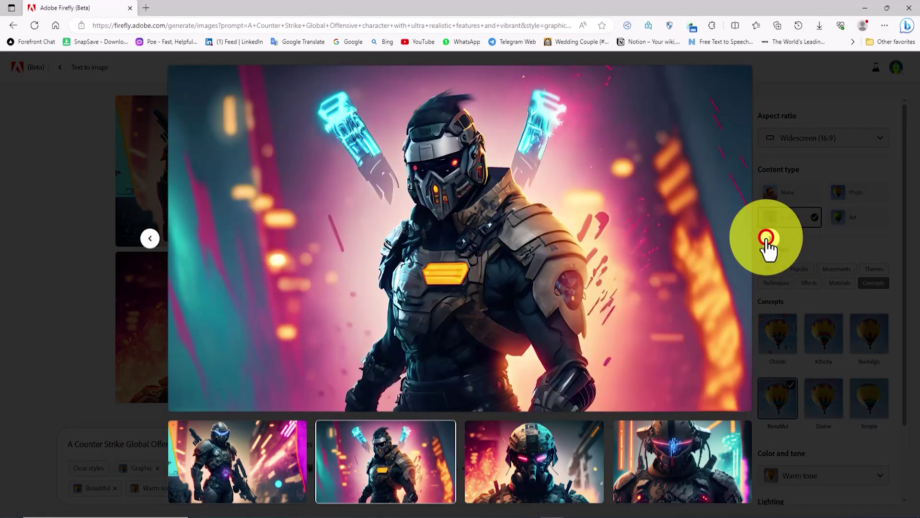
{"action": "left_click", "coordinate": [768, 238]}
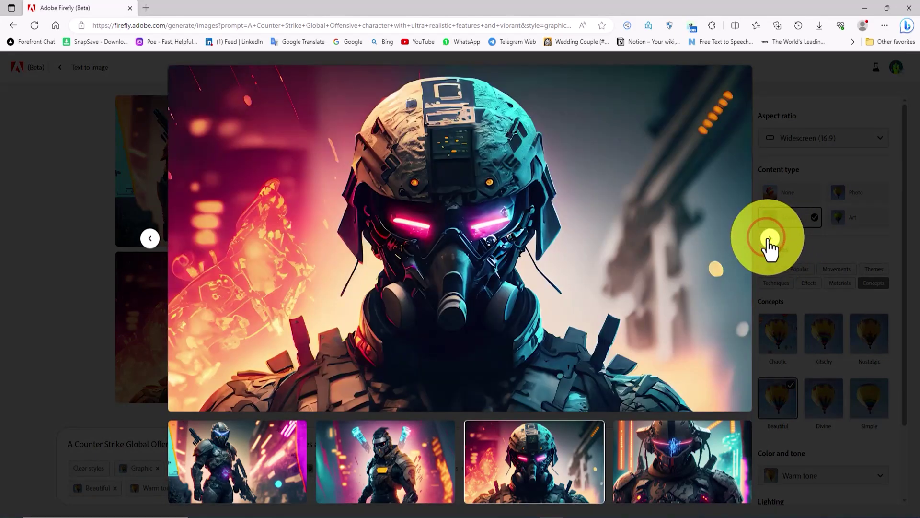
{"action": "left_click", "coordinate": [769, 238]}
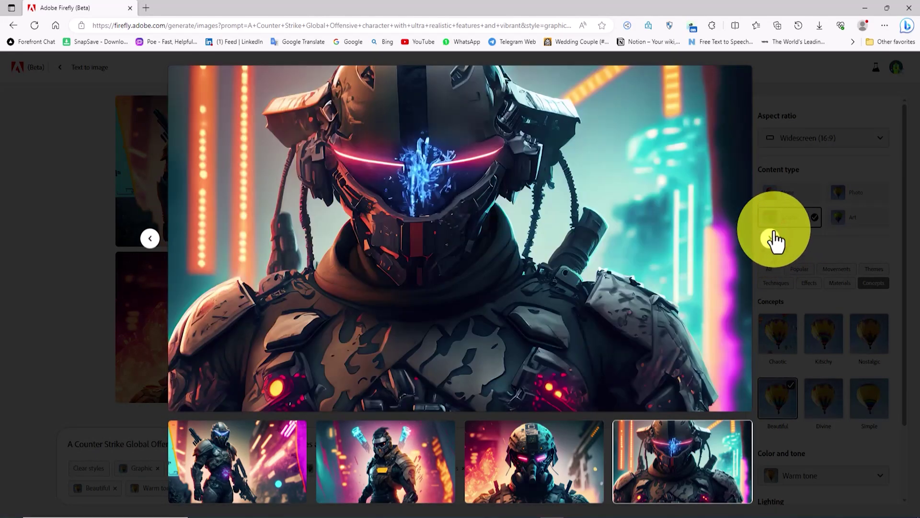
{"action": "left_click", "coordinate": [769, 158]}
- Switch the content type to Photo, regenerate the Counter Strike character images, and view the four results enlarged
{"action": "left_click", "coordinate": [869, 192]}
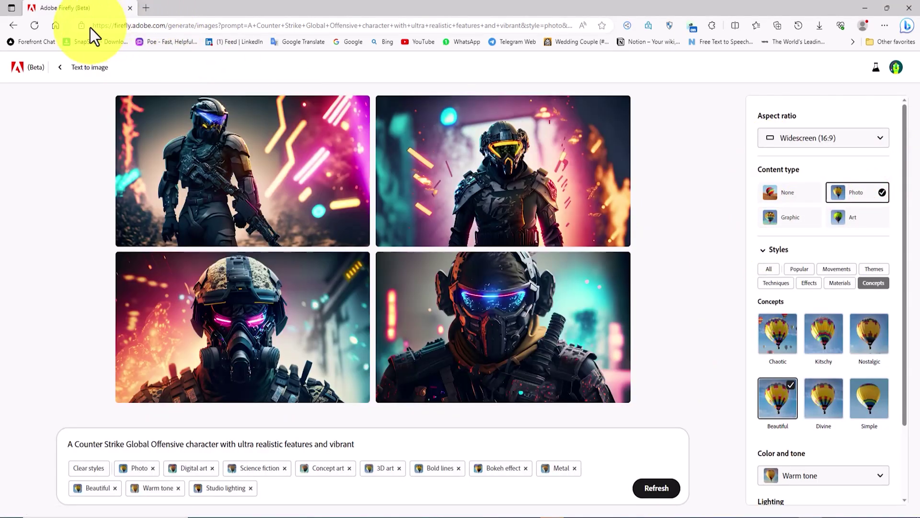
{"action": "left_click", "coordinate": [88, 27]}
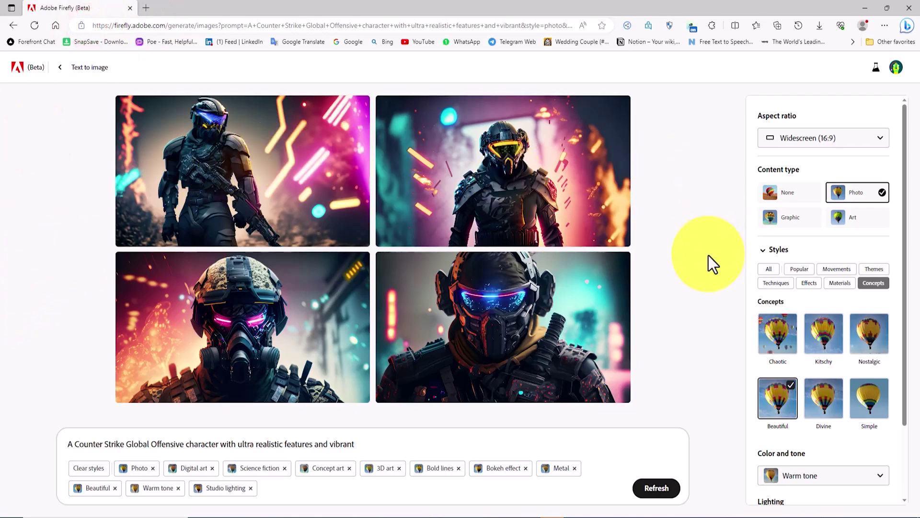
{"action": "left_click", "coordinate": [315, 166]}
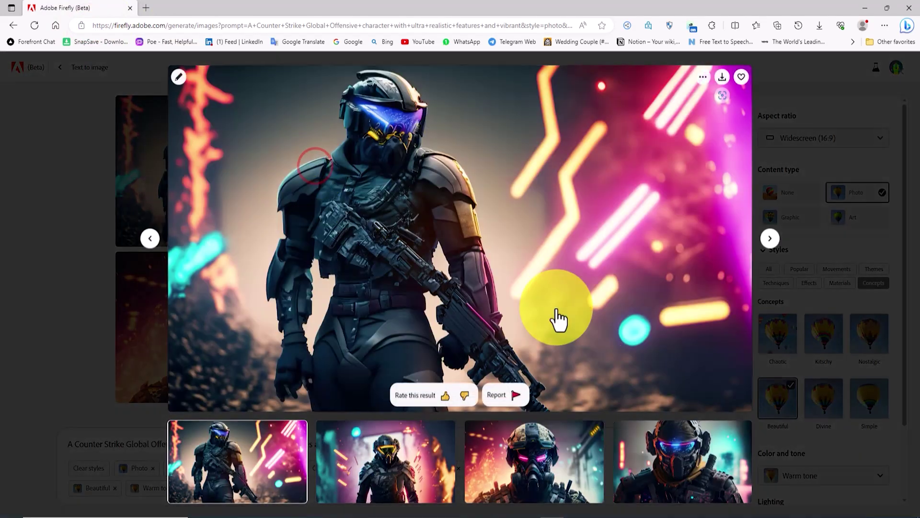
{"action": "left_click", "coordinate": [770, 238]}
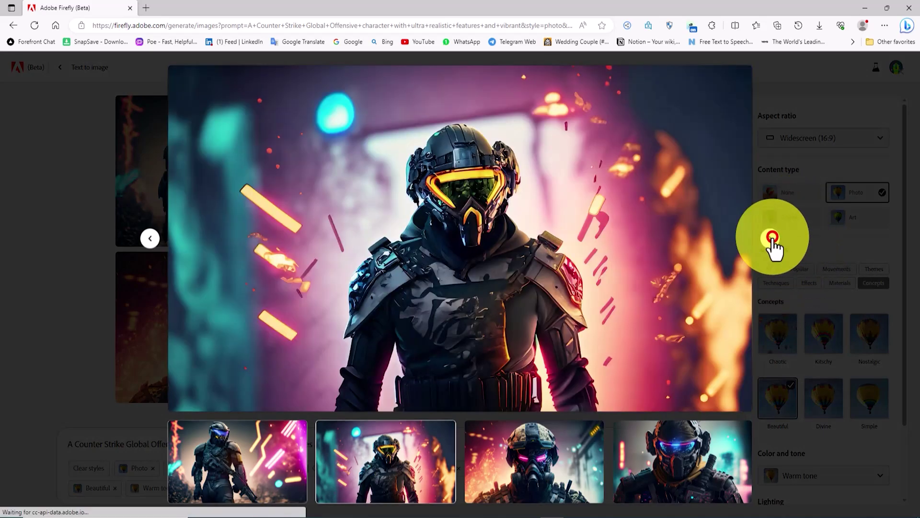
{"action": "left_click", "coordinate": [770, 238]}
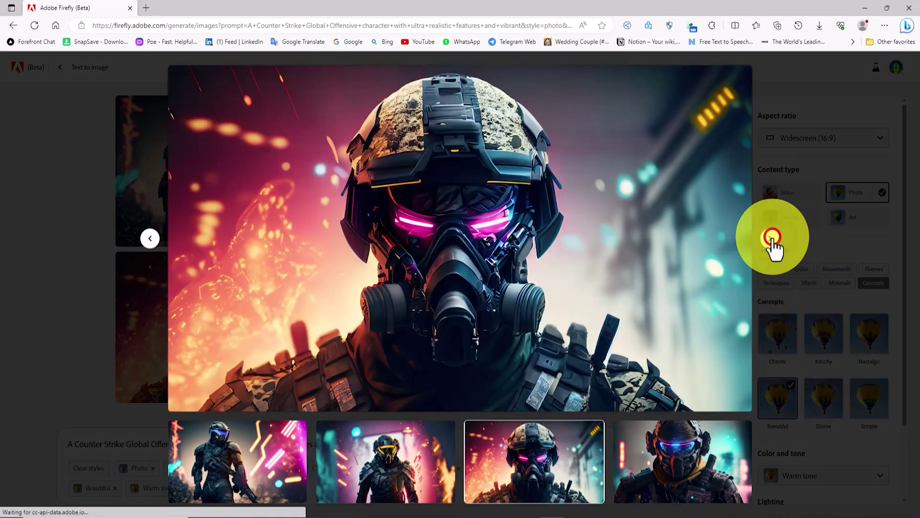
{"action": "left_click", "coordinate": [770, 239]}
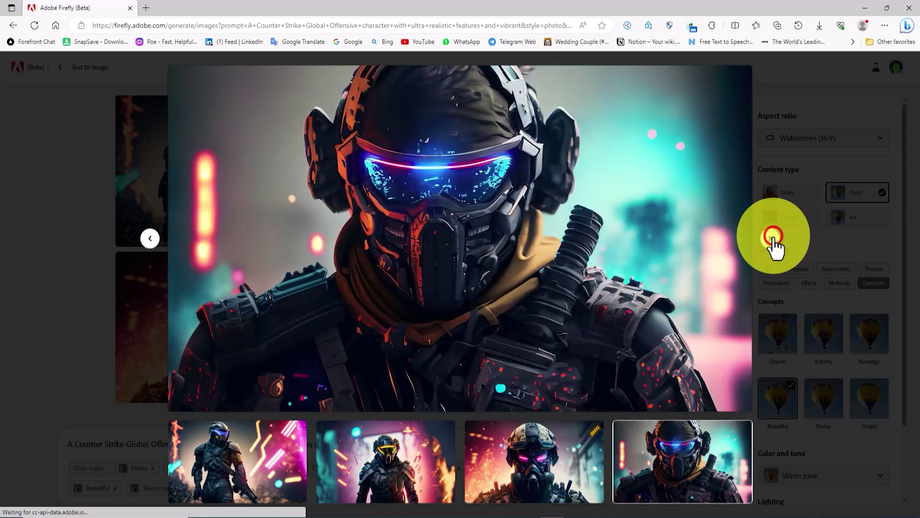
{"action": "left_click", "coordinate": [766, 156]}
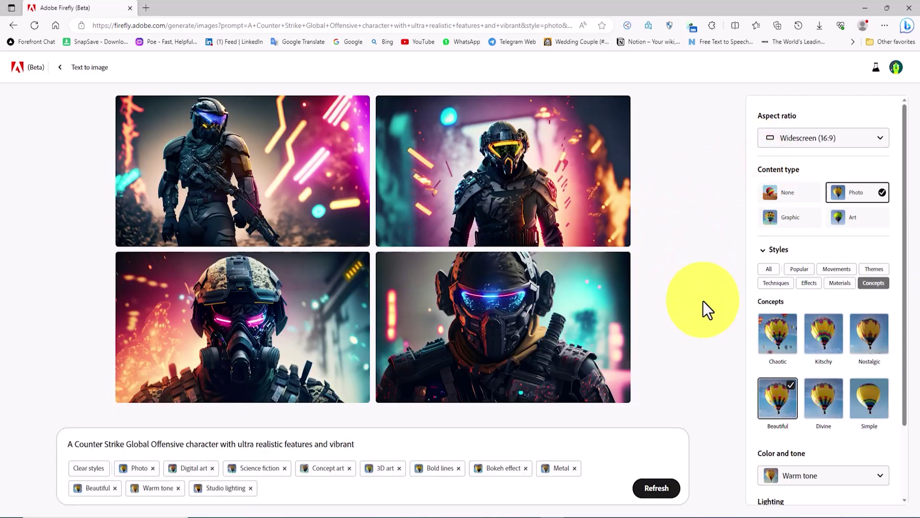
- Refresh the Counter Strike character results with the same Photo settings
{"action": "left_click", "coordinate": [655, 487]}
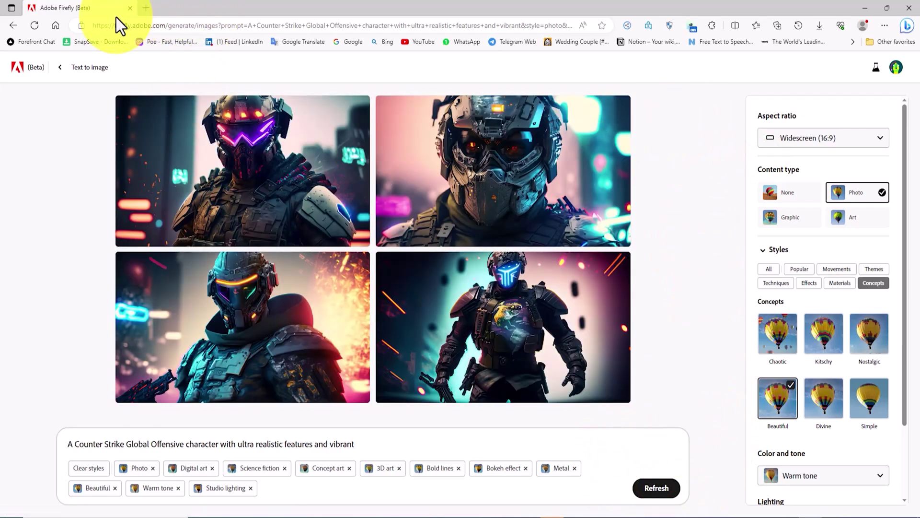
- View the four refreshed Photo versions of the Counter Strike character one after another at enlarged size
{"action": "left_click", "coordinate": [96, 30]}
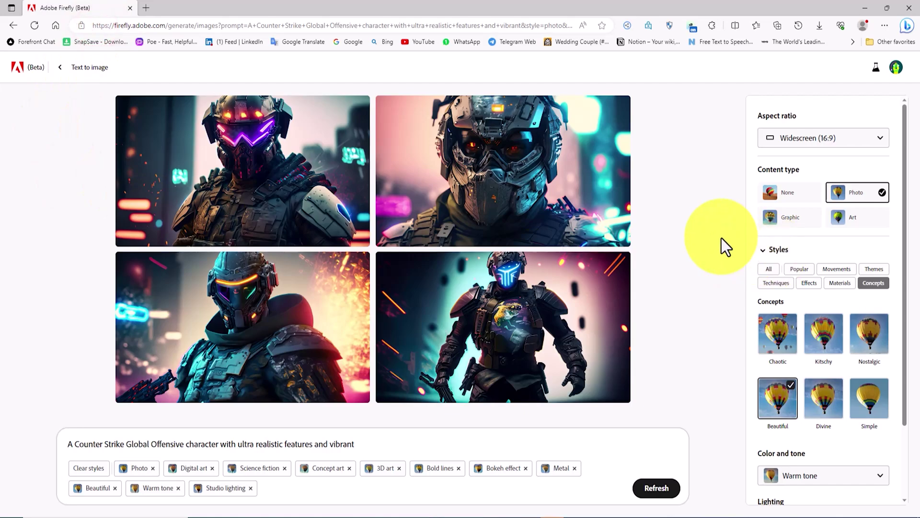
{"action": "left_click", "coordinate": [179, 141]}
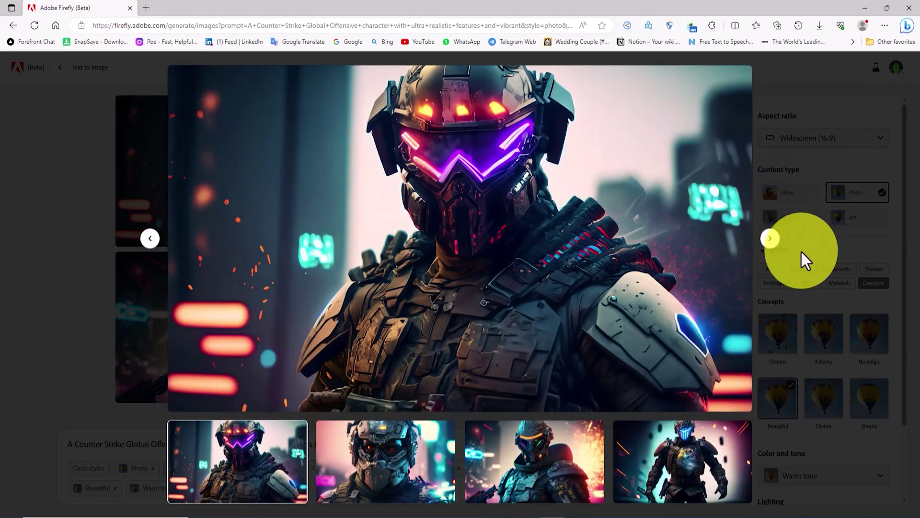
{"action": "left_click", "coordinate": [771, 239]}
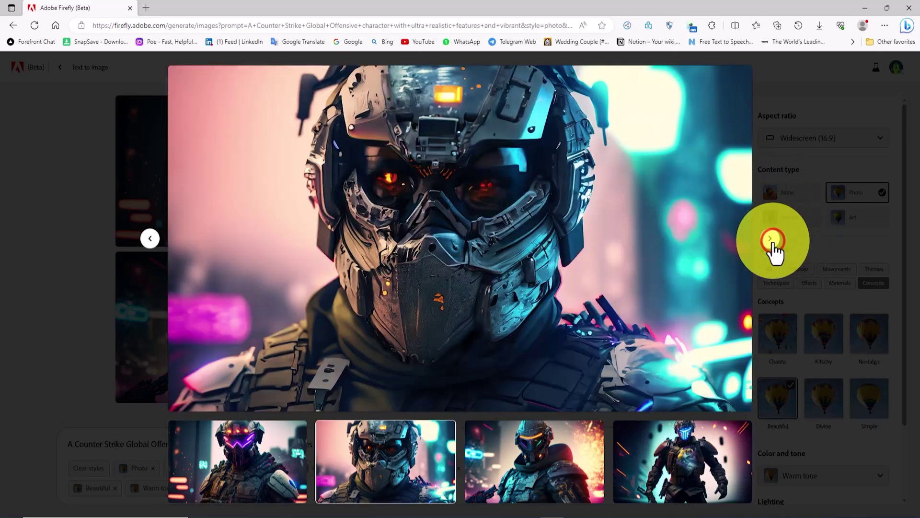
{"action": "left_click", "coordinate": [771, 240]}
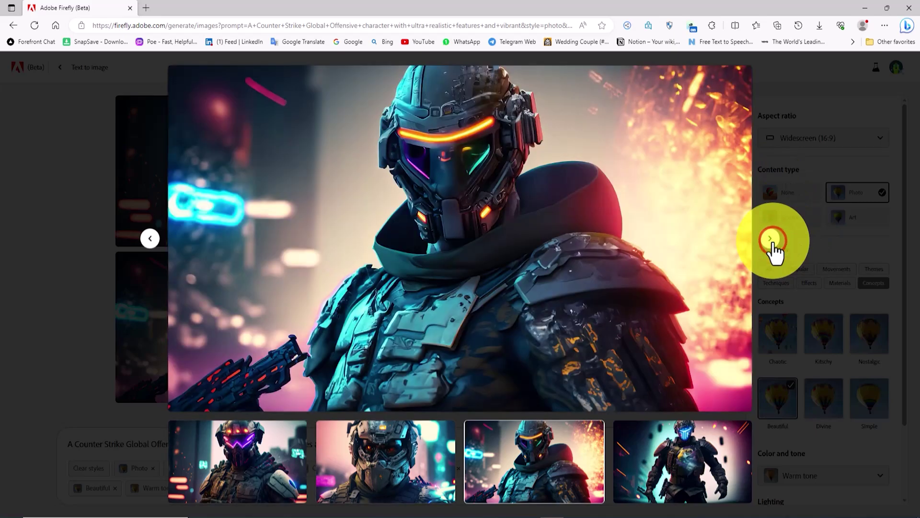
{"action": "left_click", "coordinate": [772, 239]}
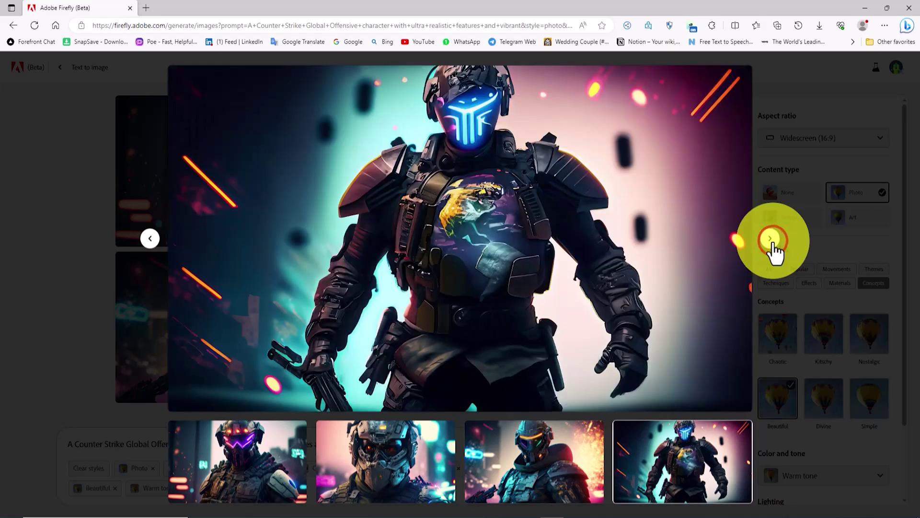
{"action": "left_click", "coordinate": [786, 161]}
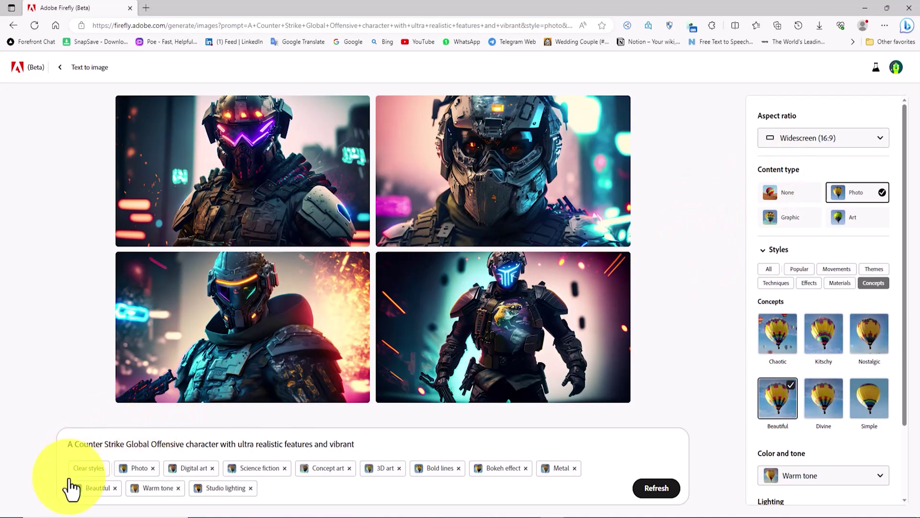
- Clear all styles and generate images from "A sleek yellow sports car with a glossy finish, chrome accents, and a luxurious interior , sci-fi future city landscape"
{"action": "left_click", "coordinate": [87, 469]}
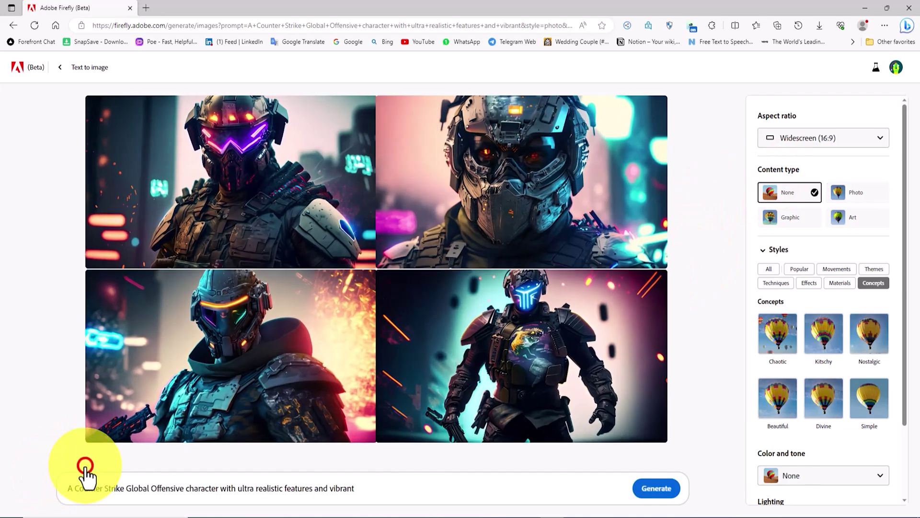
{"action": "key", "text": "ctrl+a"}
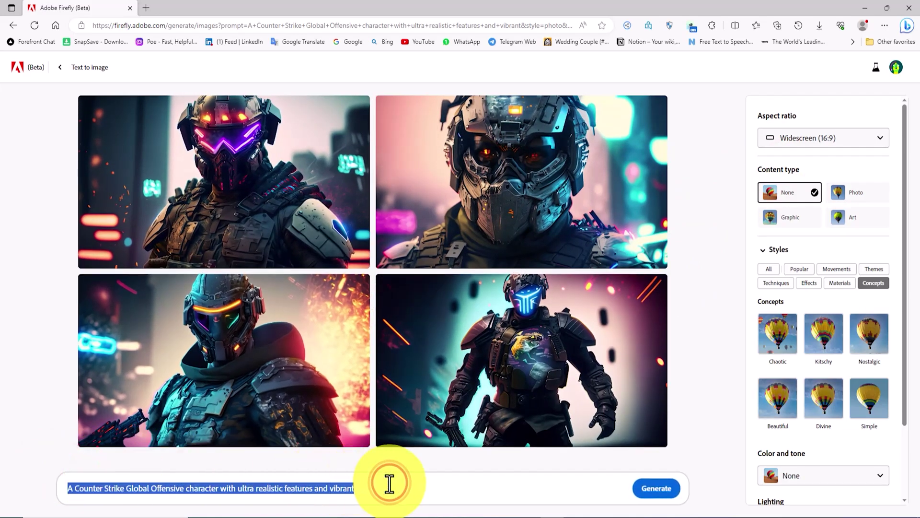
{"action": "key", "text": "BackSpace"}
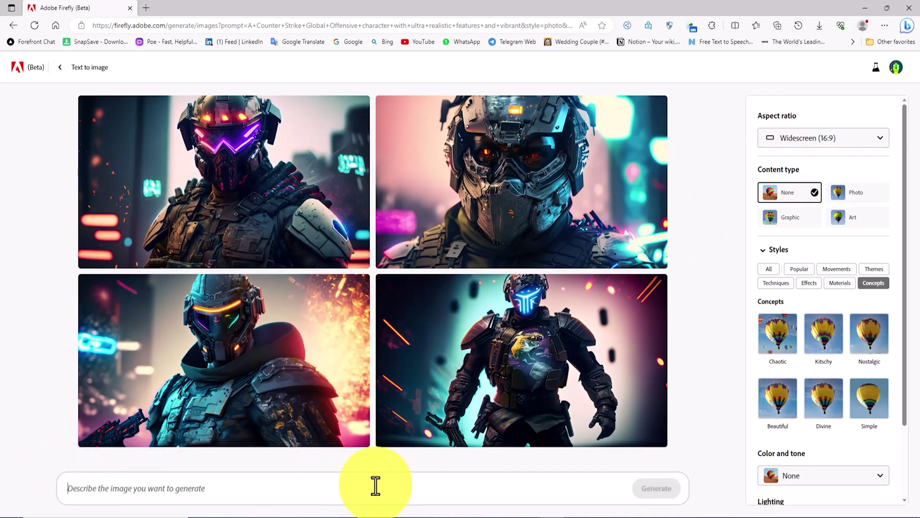
{"action": "right_click", "coordinate": [247, 489]}
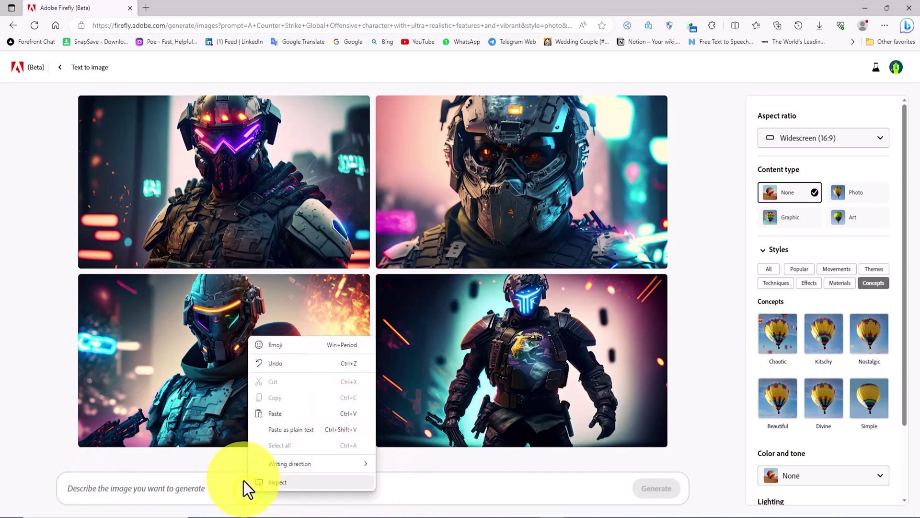
{"action": "left_click", "coordinate": [301, 413]}
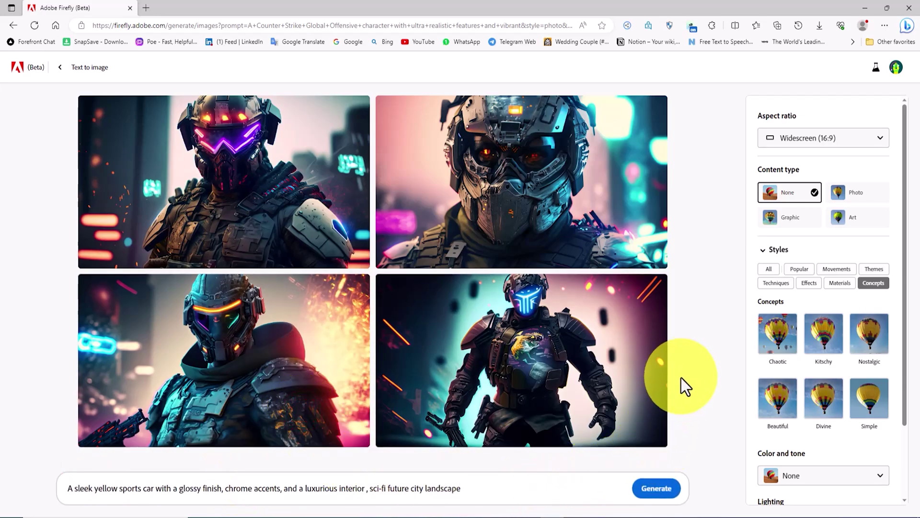
{"action": "left_click", "coordinate": [656, 489]}
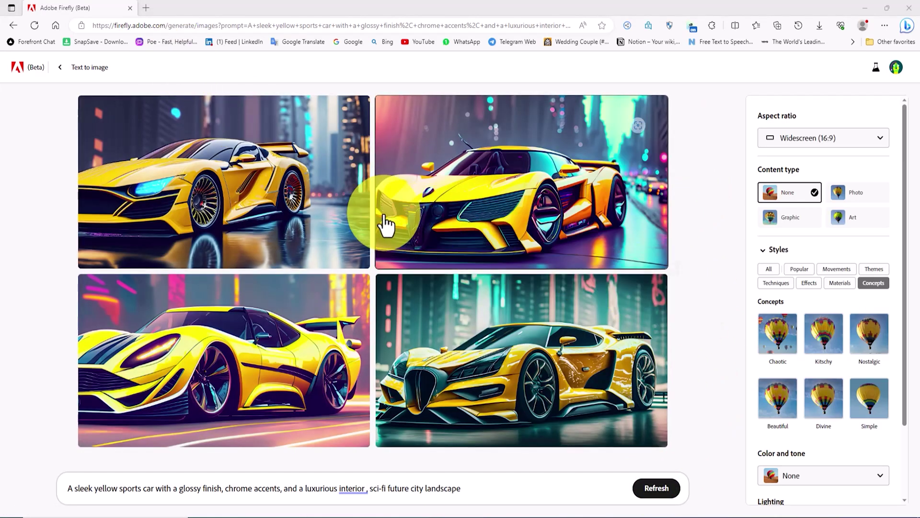
- View the four generated yellow sports car images one after another at enlarged size
{"action": "left_click", "coordinate": [319, 211]}
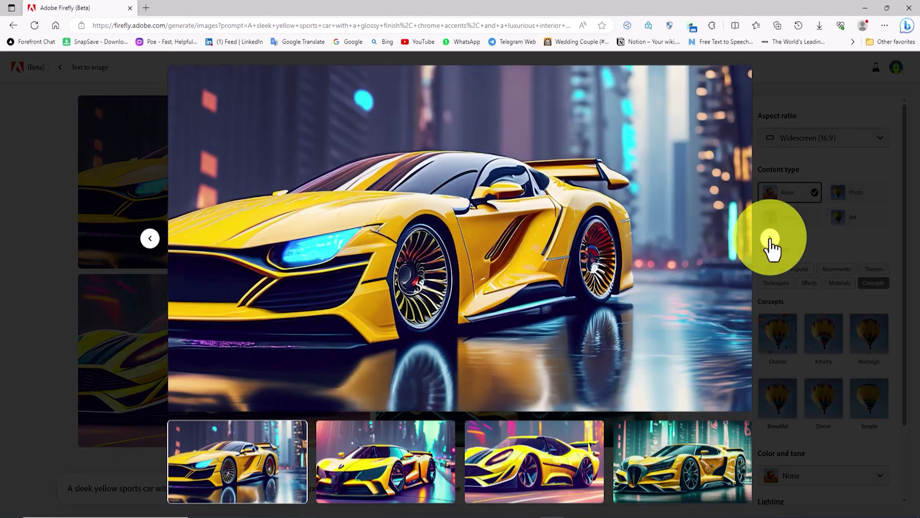
{"action": "left_click", "coordinate": [771, 238]}
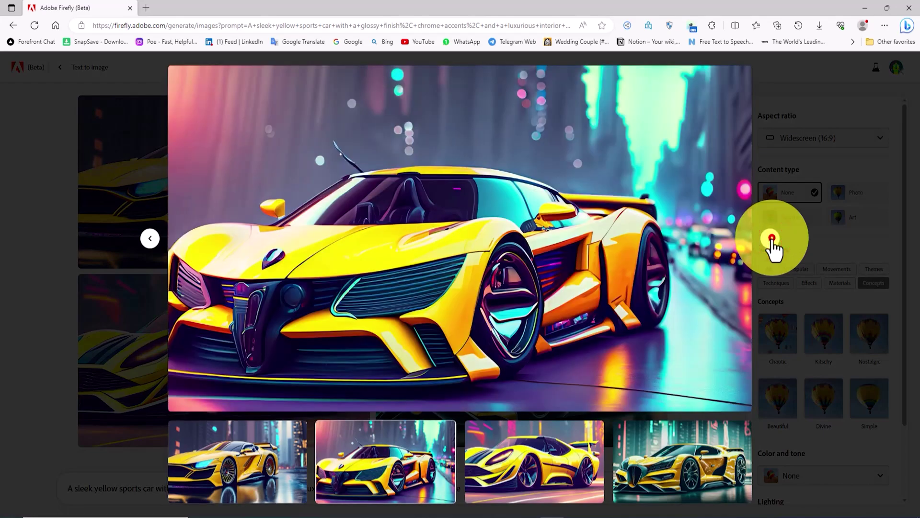
{"action": "left_click", "coordinate": [771, 238]}
{"action": "left_click", "coordinate": [770, 238]}
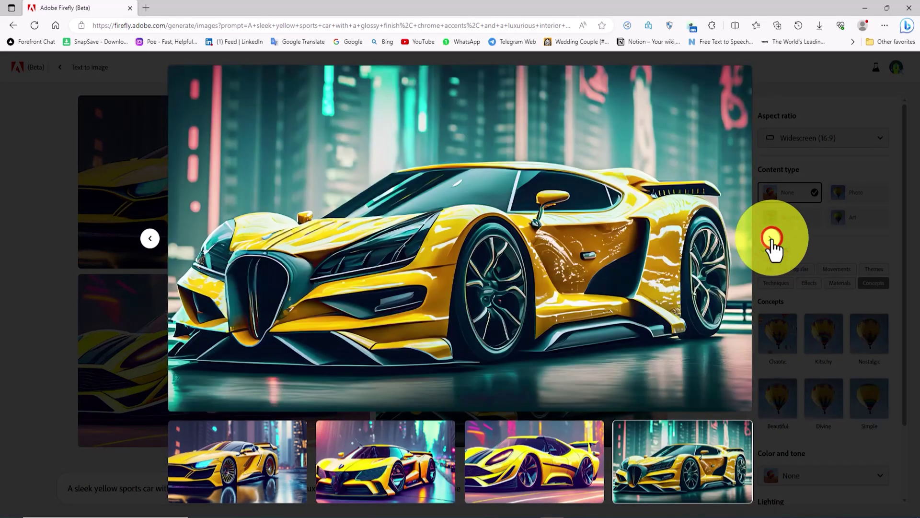
{"action": "left_click", "coordinate": [771, 162]}
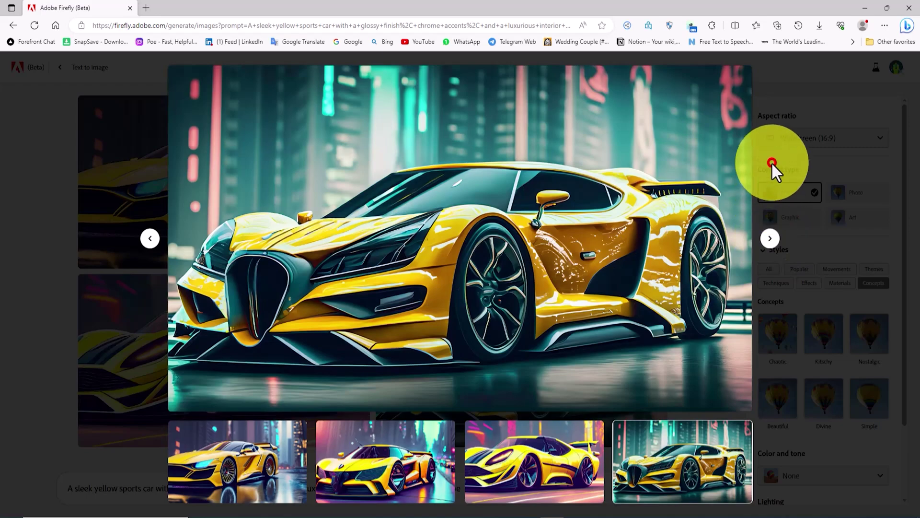
- Add the popular styles Digital art and Neon and the movement style Science fiction to the sports car prompt
{"action": "left_click_drag", "start_coordinate": [903, 146], "coordinate": [918, 275]}
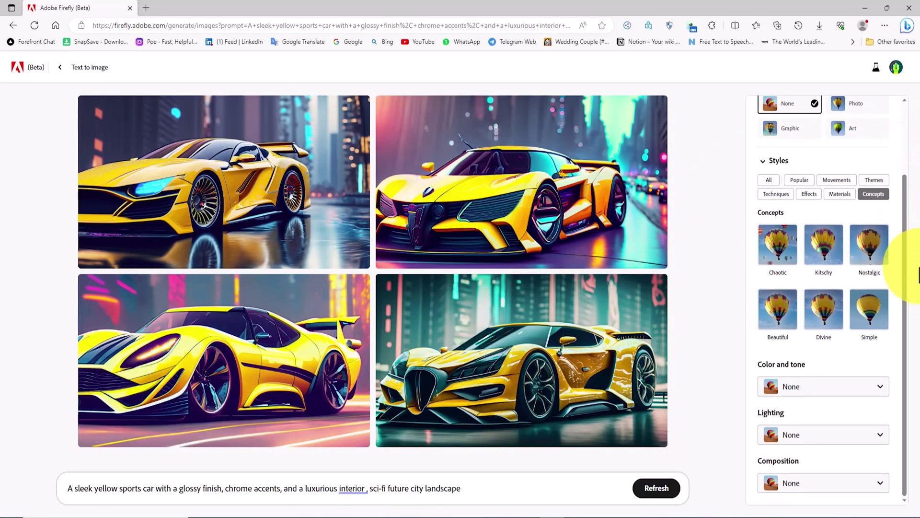
{"action": "left_click", "coordinate": [801, 180]}
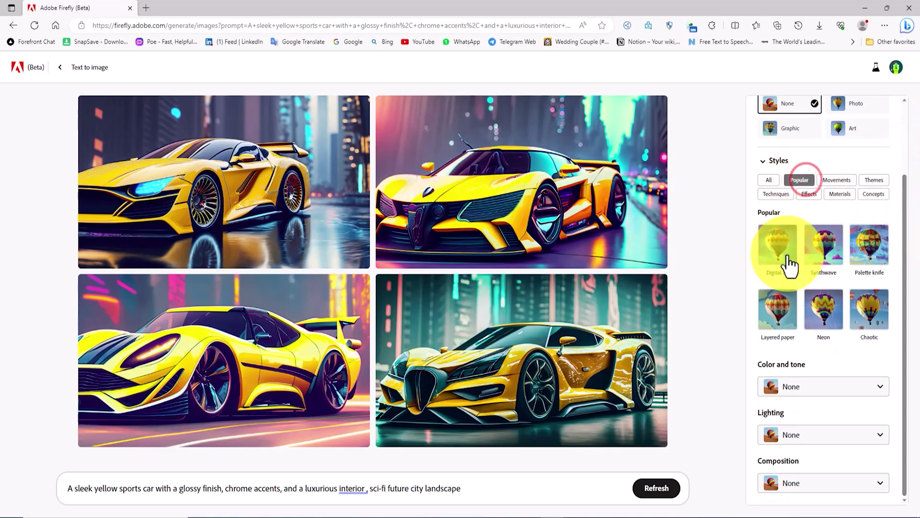
{"action": "left_click", "coordinate": [776, 246]}
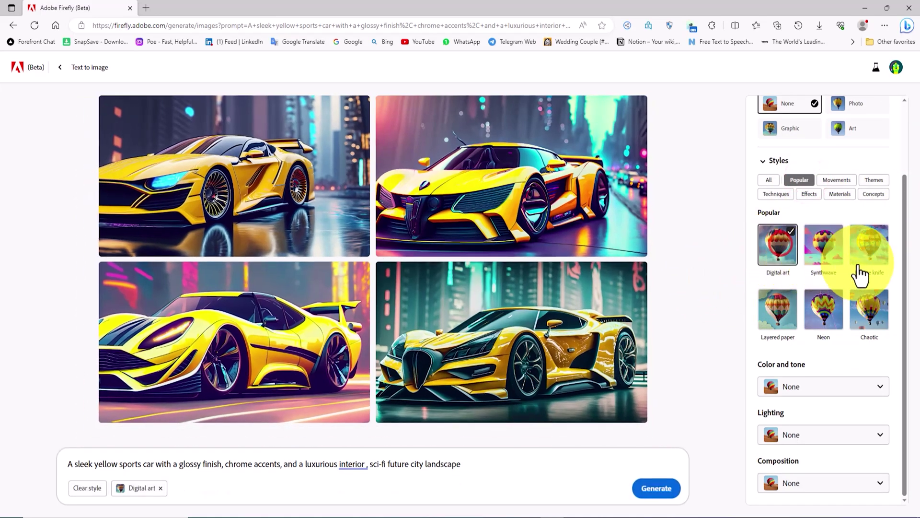
{"action": "left_click", "coordinate": [824, 317]}
{"action": "left_click", "coordinate": [838, 179]}
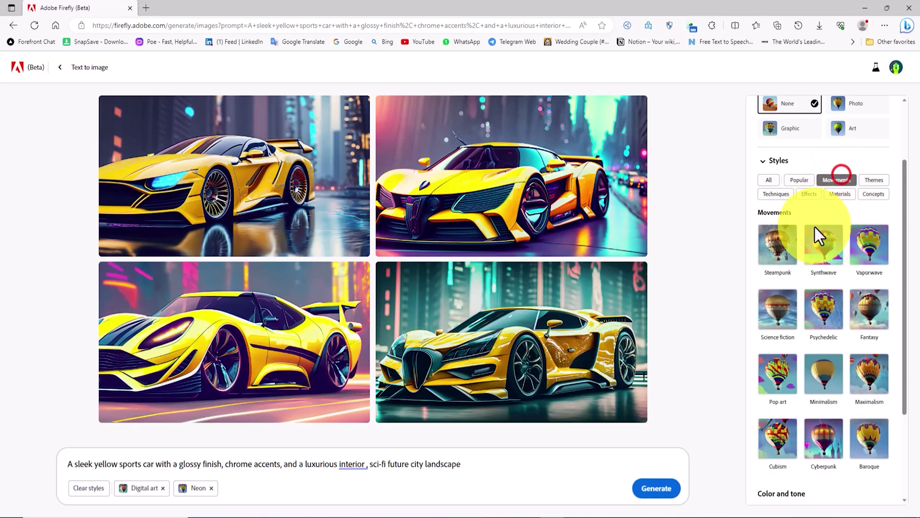
{"action": "left_click", "coordinate": [786, 315]}
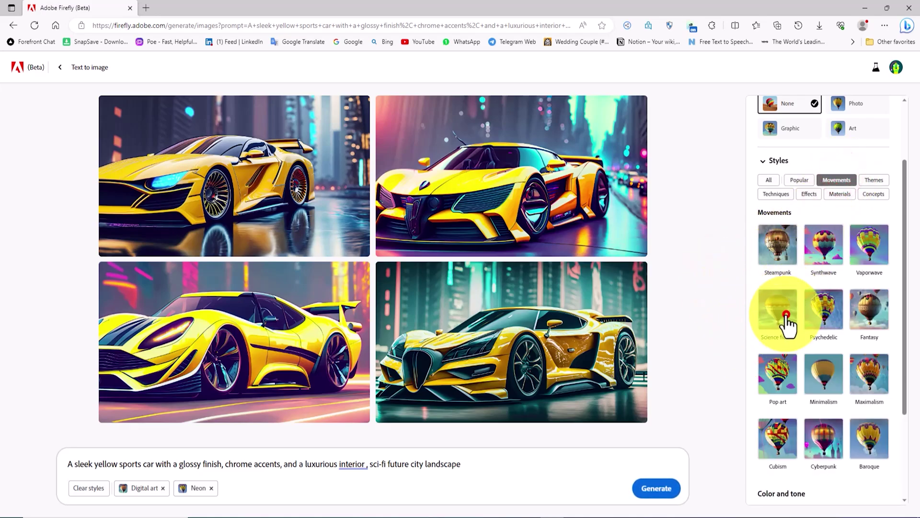
- Add the theme styles 3D art and Concept art and the technique style Bold lines to the sports car prompt
{"action": "left_click", "coordinate": [874, 181]}
{"action": "left_click", "coordinate": [869, 245]}
{"action": "left_click", "coordinate": [769, 253]}
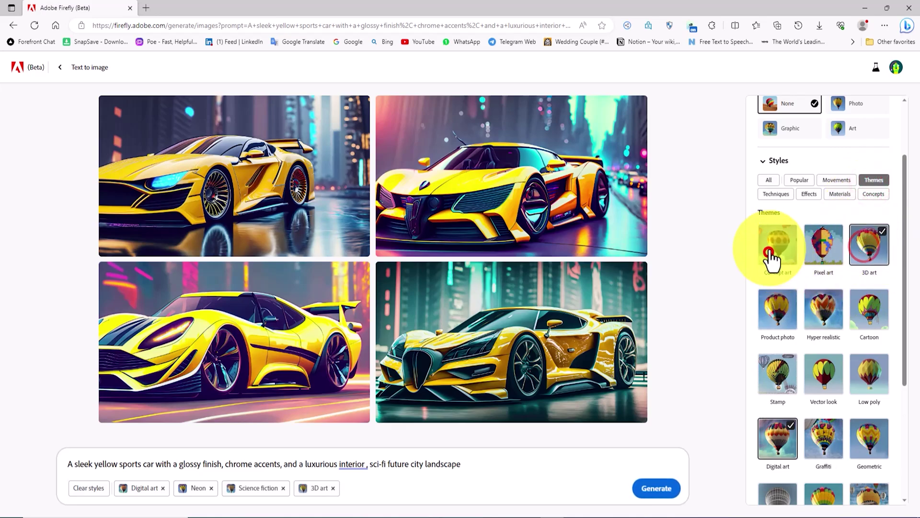
{"action": "left_click", "coordinate": [776, 195]}
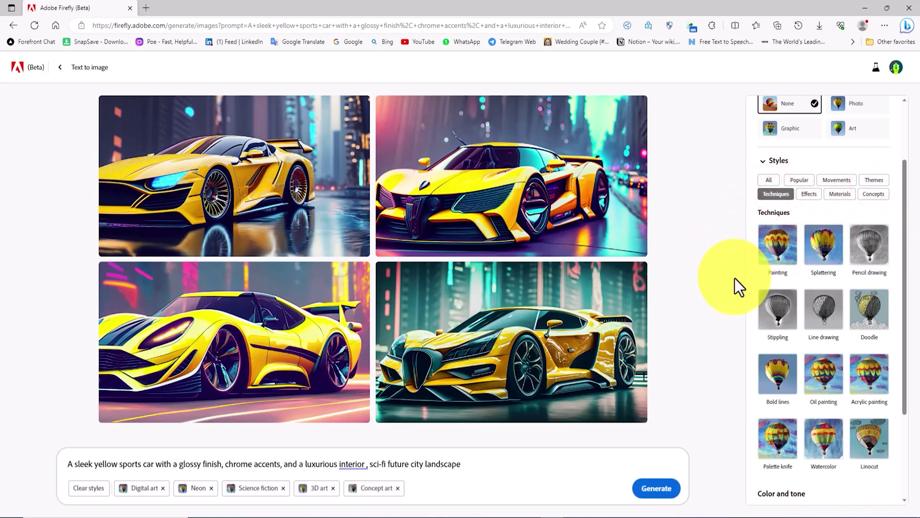
{"action": "left_click", "coordinate": [773, 379]}
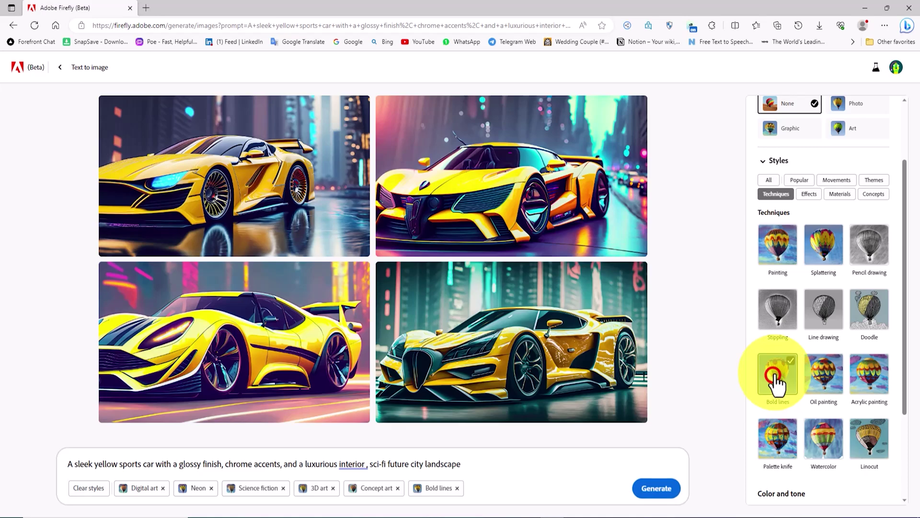
- Add the Bokeh effect, the Metal material and the Beautiful concept style to the sports car prompt
{"action": "left_click", "coordinate": [809, 194]}
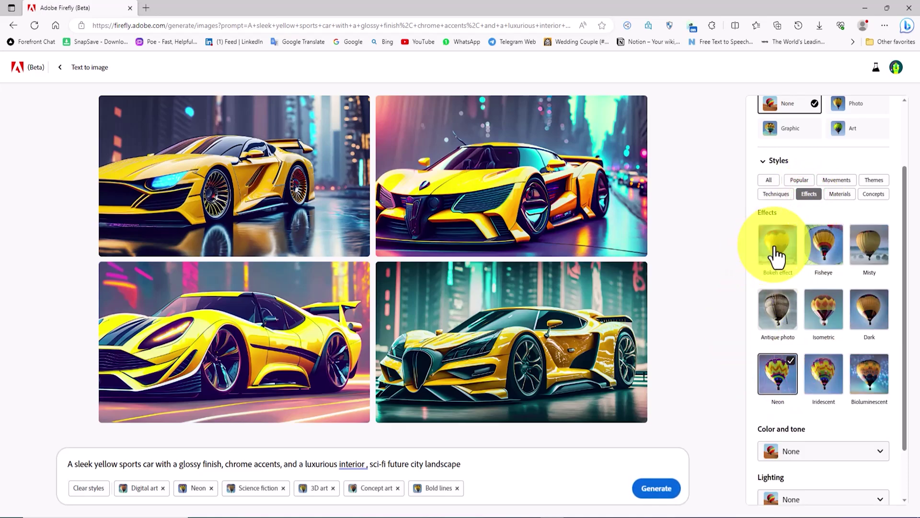
{"action": "left_click", "coordinate": [840, 194]}
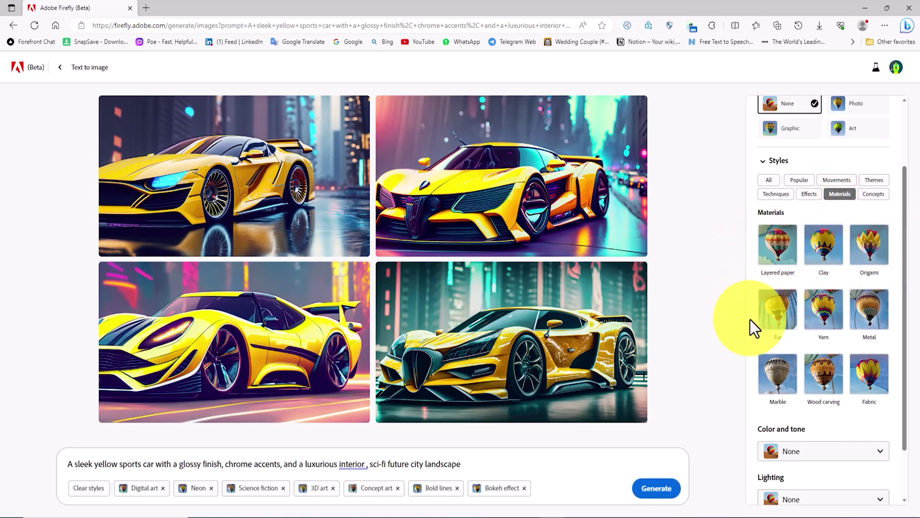
{"action": "left_click", "coordinate": [878, 304]}
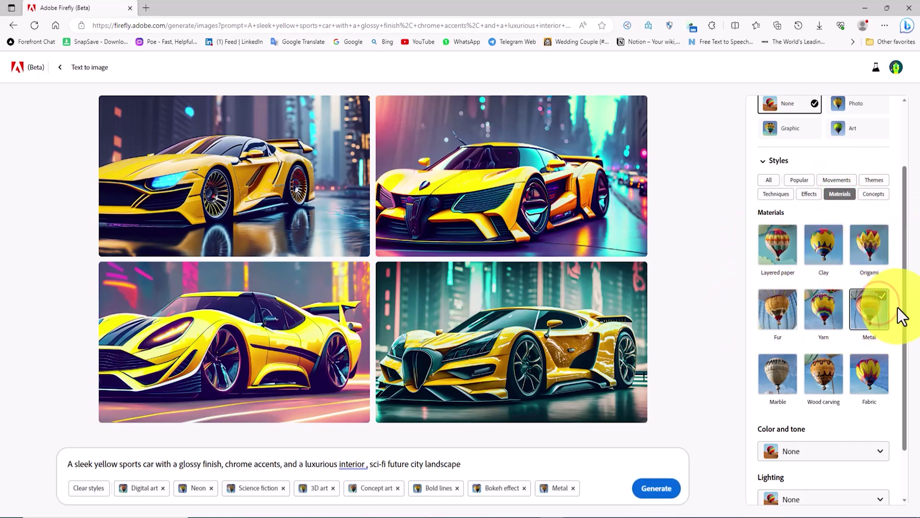
{"action": "left_click", "coordinate": [873, 194]}
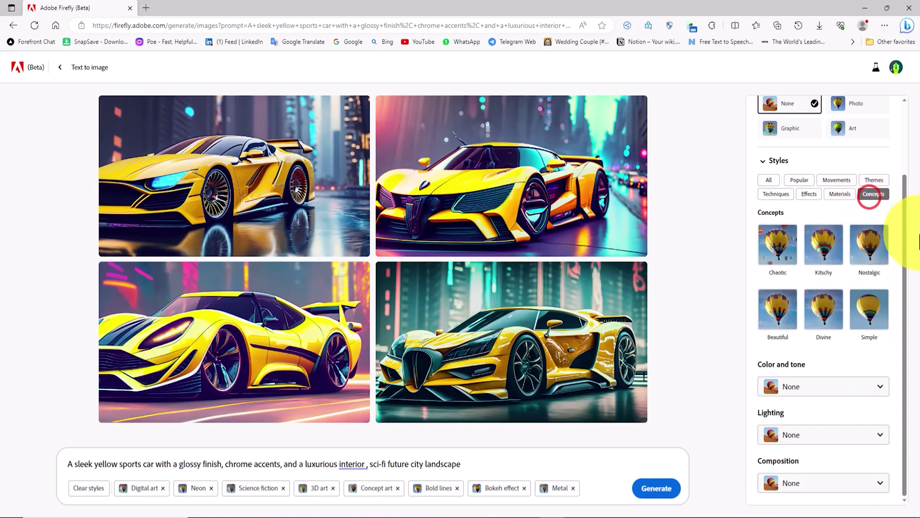
{"action": "left_click", "coordinate": [774, 317]}
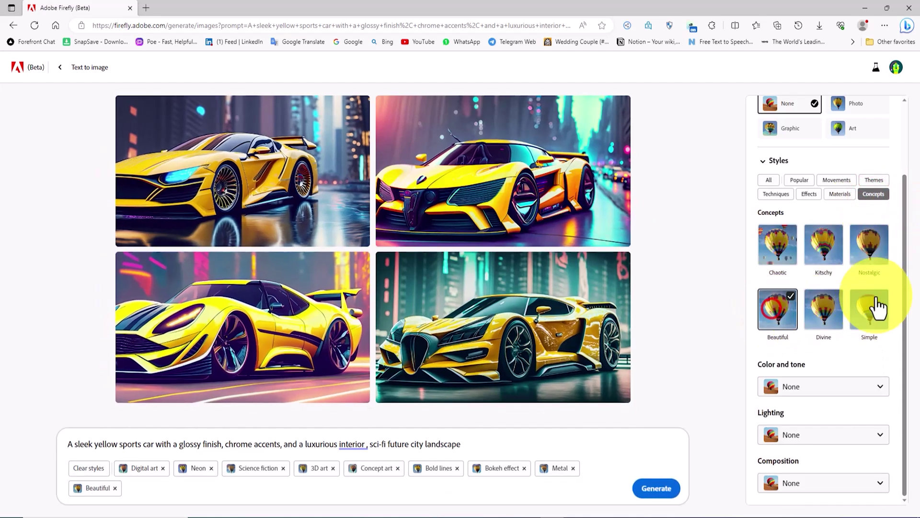
- Set the color and tone to Warm tone and the lighting to Golden hour for the sports car images
{"action": "left_click", "coordinate": [905, 252]}
{"action": "left_click", "coordinate": [844, 386]}
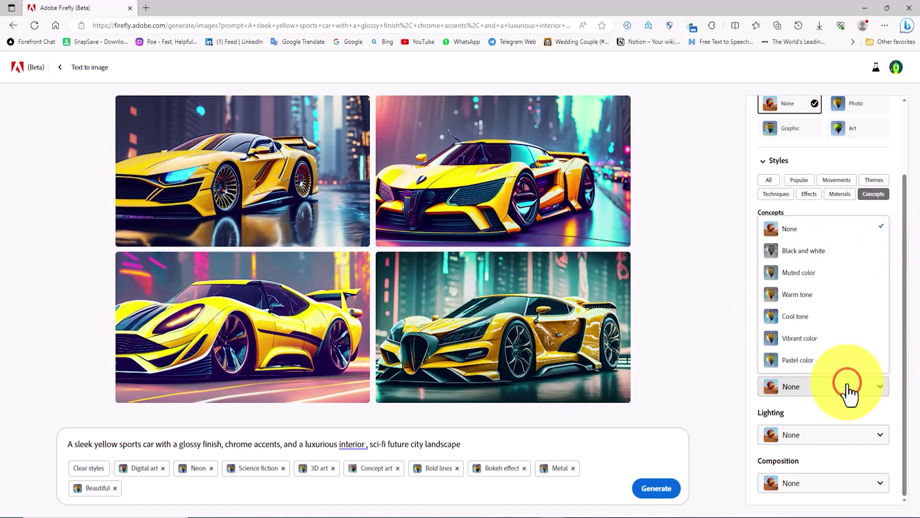
{"action": "left_click", "coordinate": [816, 296]}
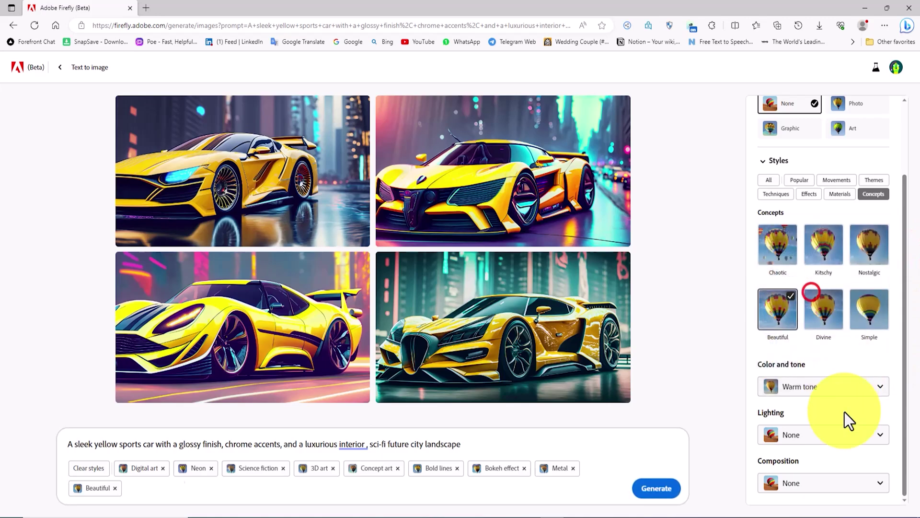
{"action": "left_click", "coordinate": [868, 437]}
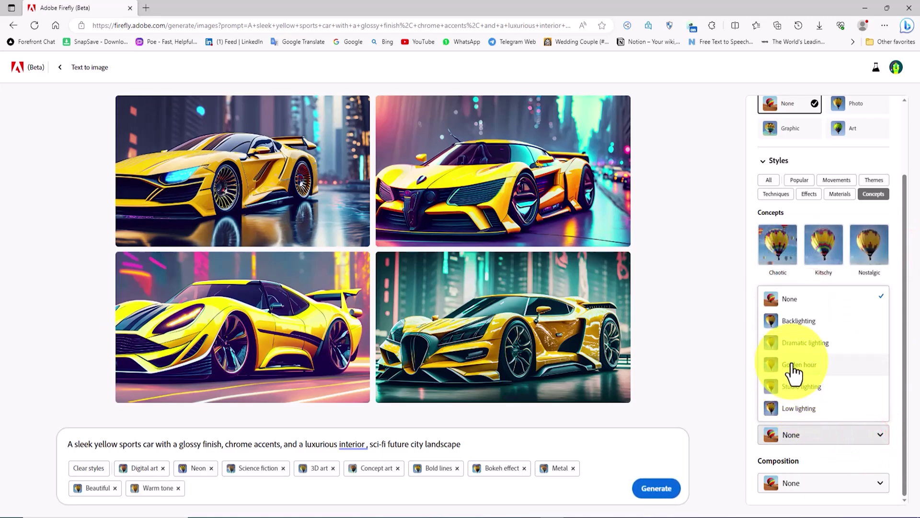
{"action": "left_click", "coordinate": [839, 366]}
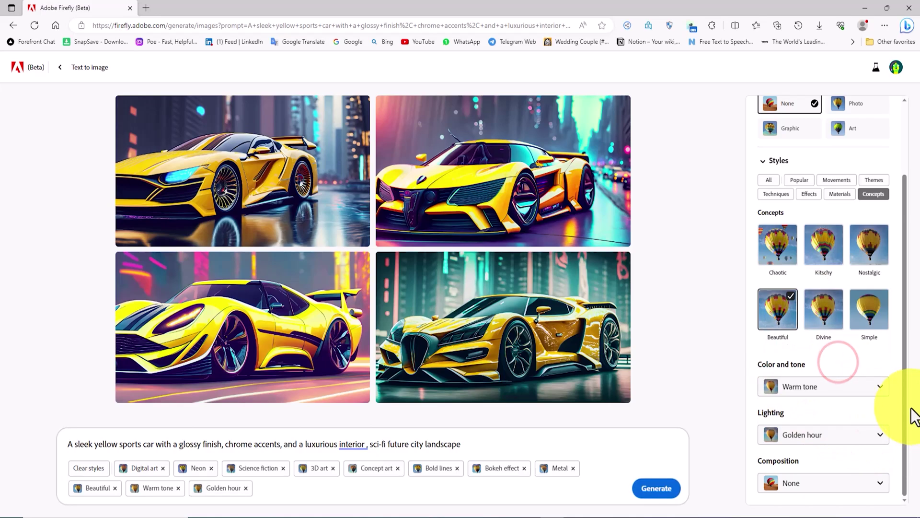
- Switch the content type to Graphic and regenerate the sports car images with the chosen styles
{"action": "left_click_drag", "start_coordinate": [904, 407], "coordinate": [918, 275]}
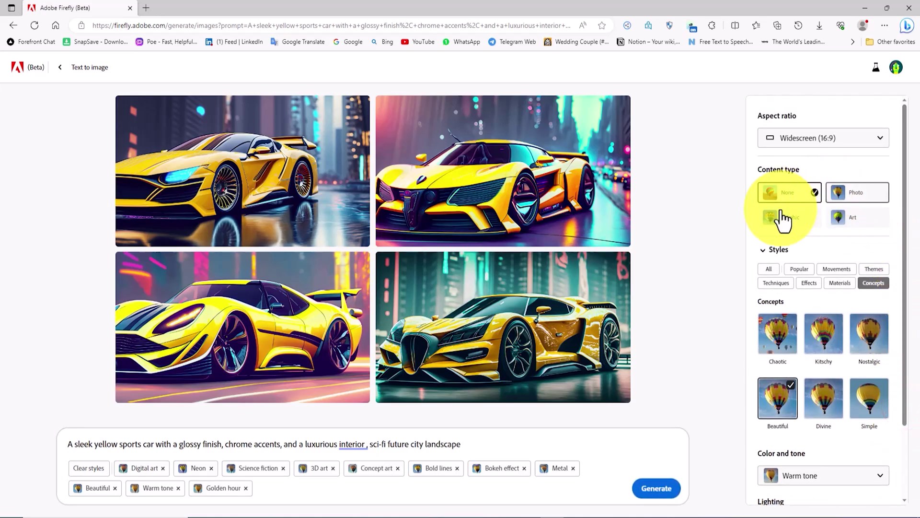
{"action": "left_click", "coordinate": [798, 220]}
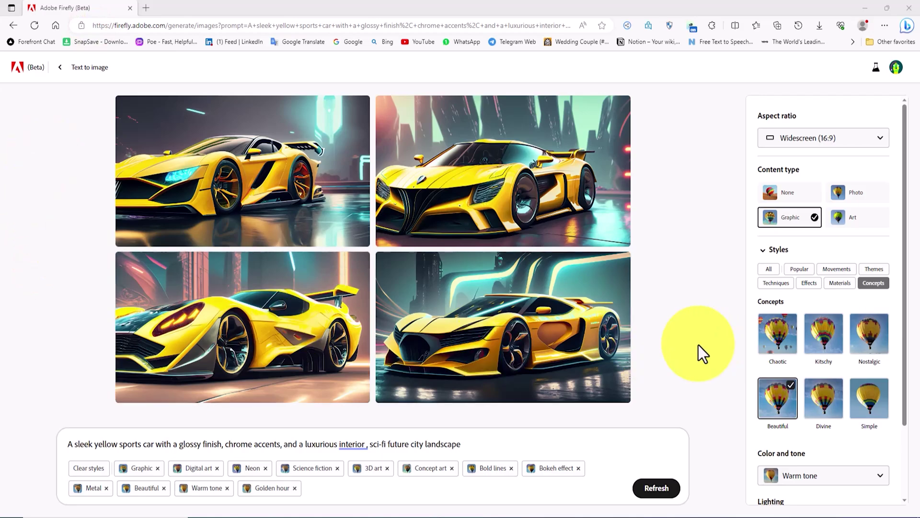
- View each of the four Graphic-type sports car images enlarged, from the first to the last, and close the preview
{"action": "left_click", "coordinate": [259, 112]}
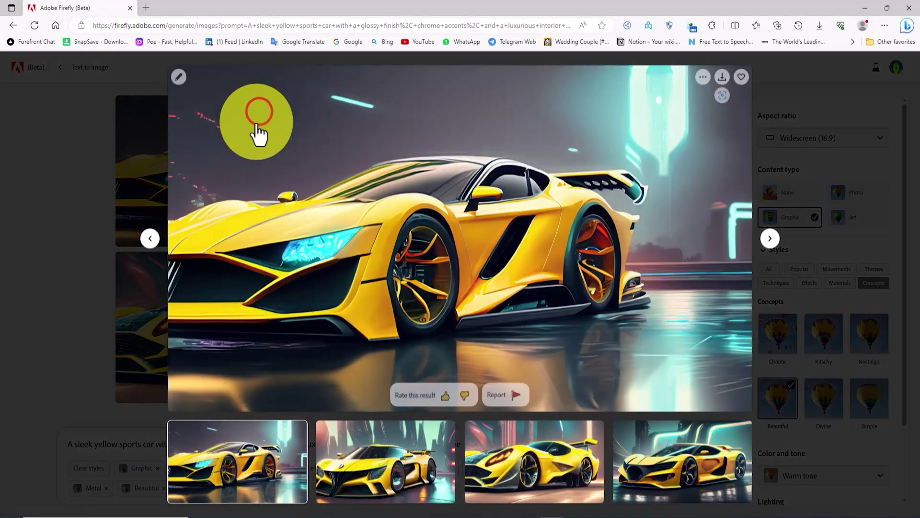
{"action": "left_click", "coordinate": [769, 239]}
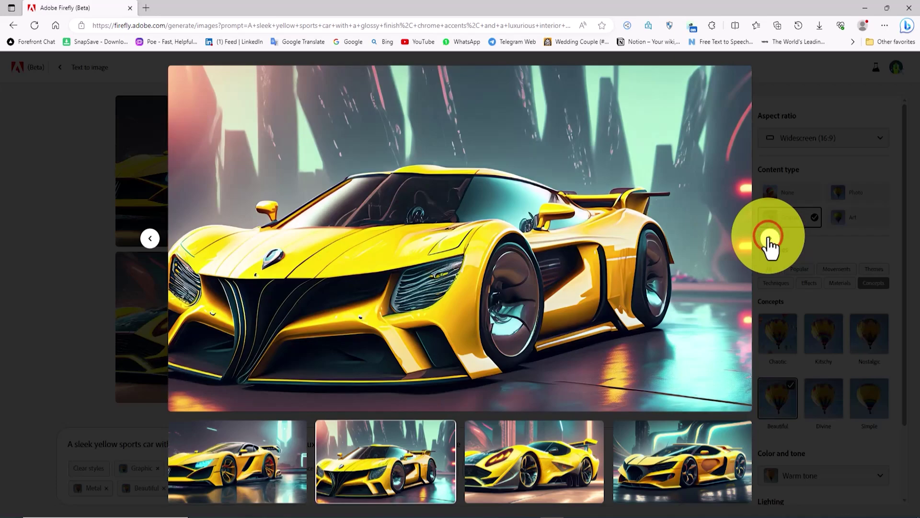
{"action": "left_click", "coordinate": [768, 239]}
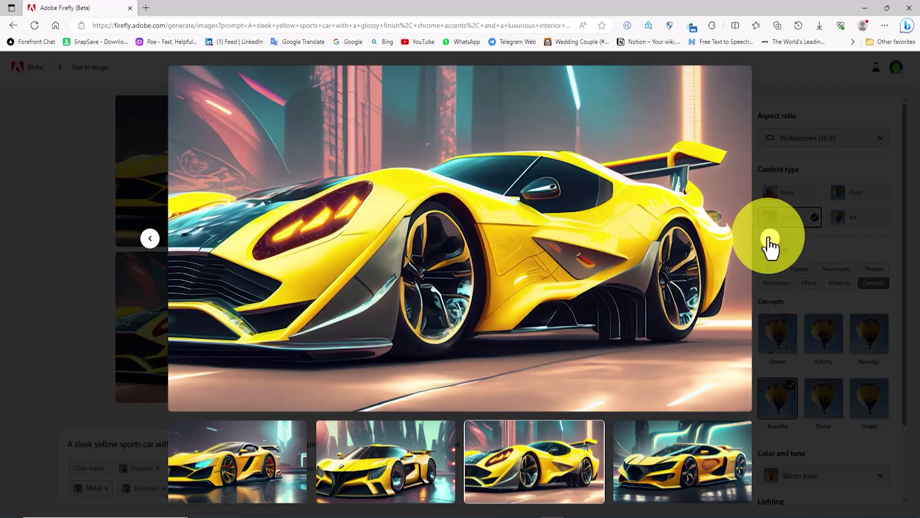
{"action": "left_click", "coordinate": [769, 239]}
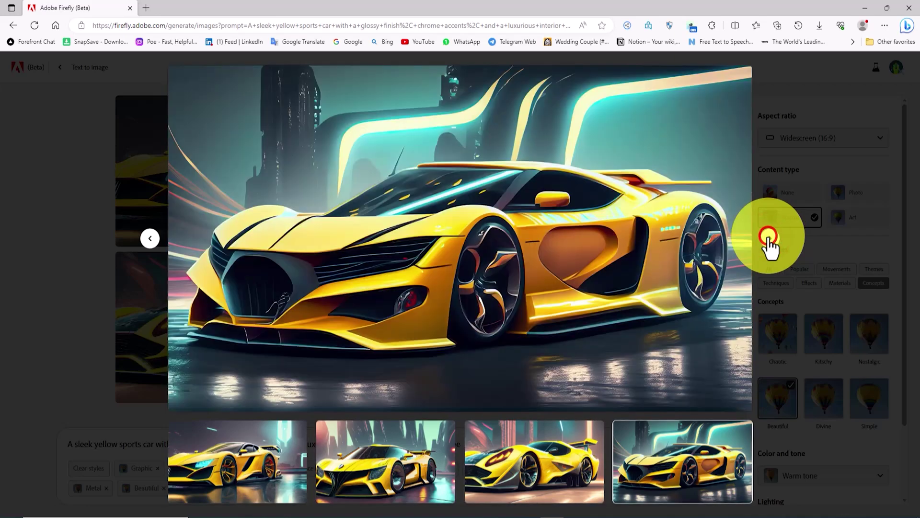
{"action": "left_click", "coordinate": [770, 90]}
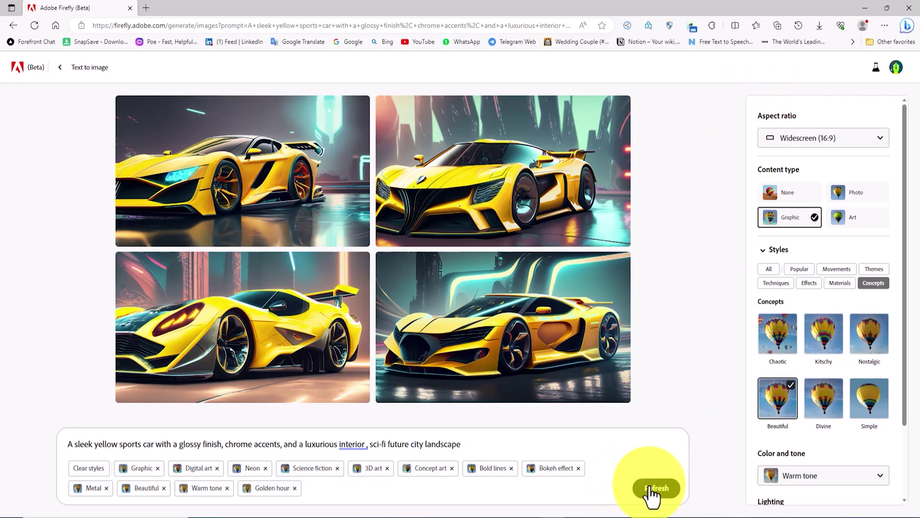
- Refresh the Graphic-type sports car images and view each of the four new results enlarged
{"action": "left_click", "coordinate": [665, 488]}
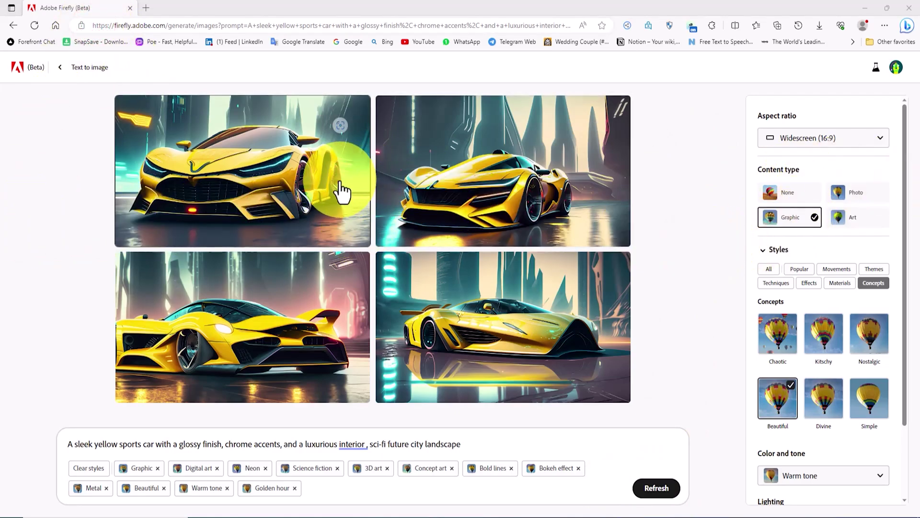
{"action": "left_click", "coordinate": [350, 171]}
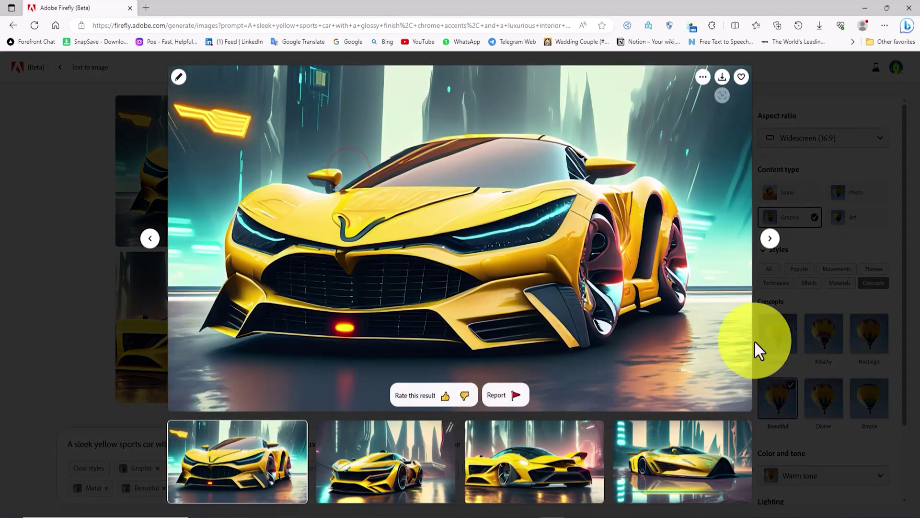
{"action": "left_click", "coordinate": [769, 237]}
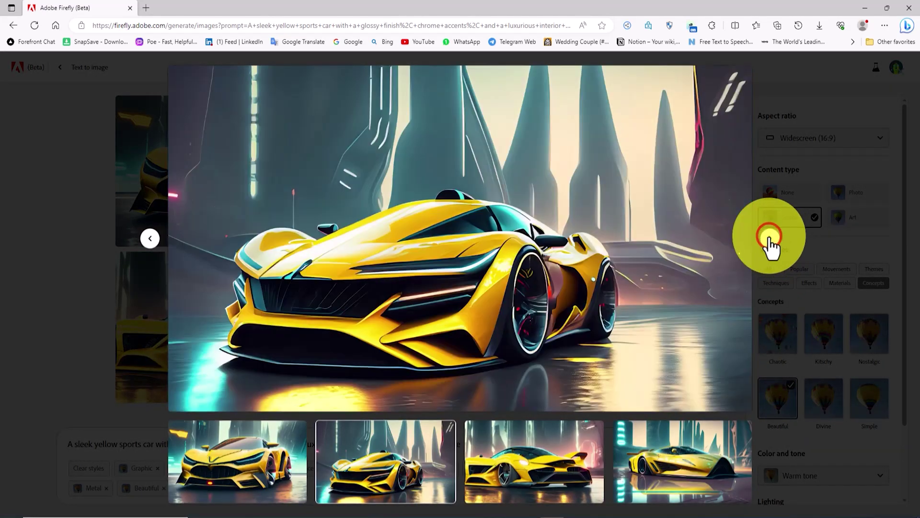
{"action": "left_click", "coordinate": [770, 238]}
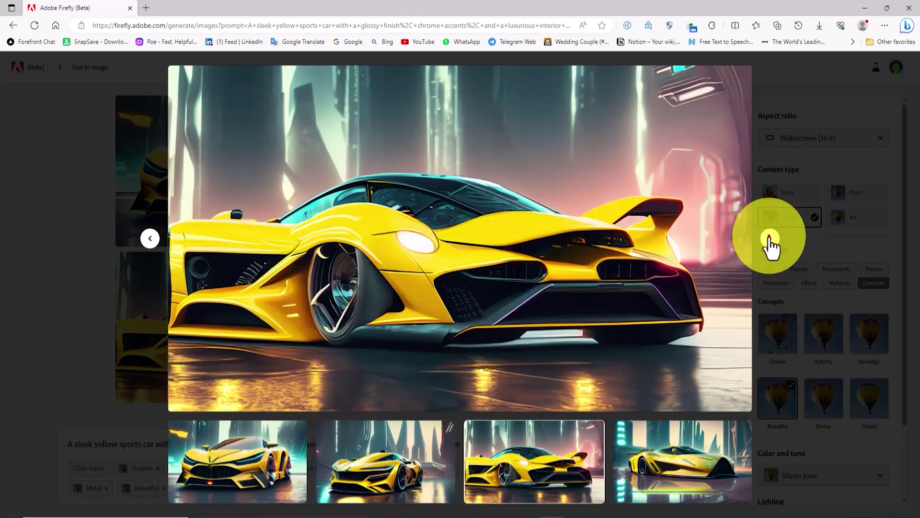
{"action": "left_click", "coordinate": [770, 237]}
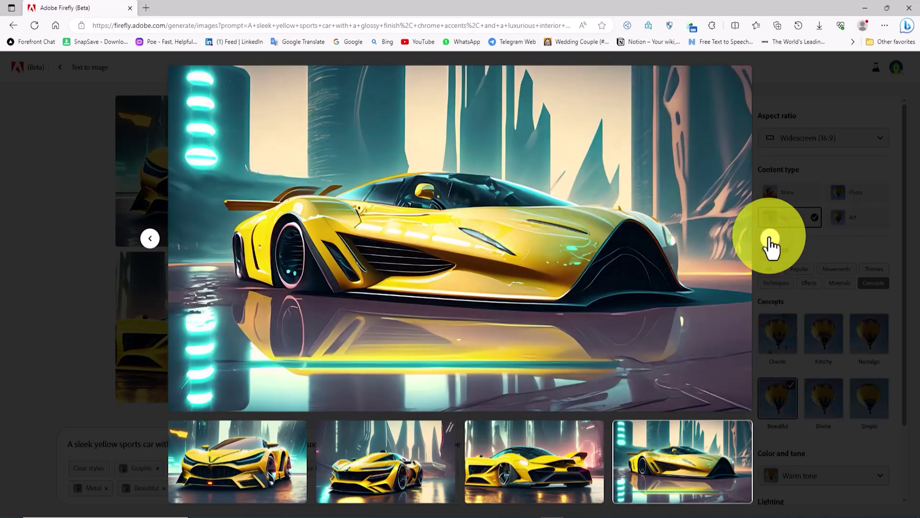
{"action": "left_click", "coordinate": [774, 164]}
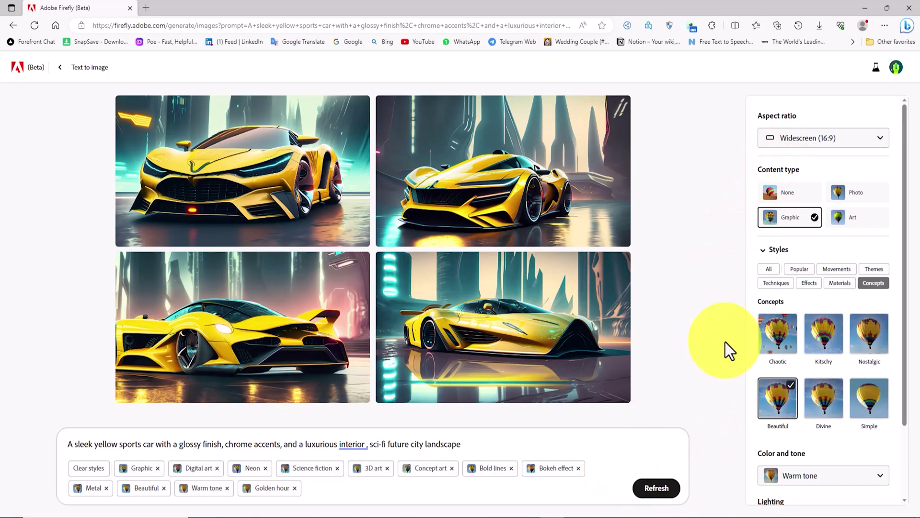
- Switch the content type to Photo and view the four restyled sports car images enlarged
{"action": "left_click", "coordinate": [880, 197]}
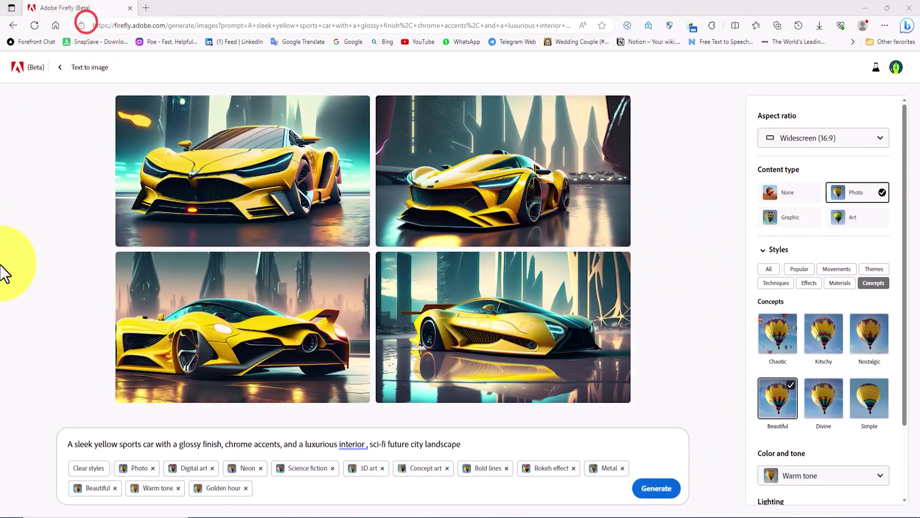
{"action": "mouse_move", "coordinate": [340, 226]}
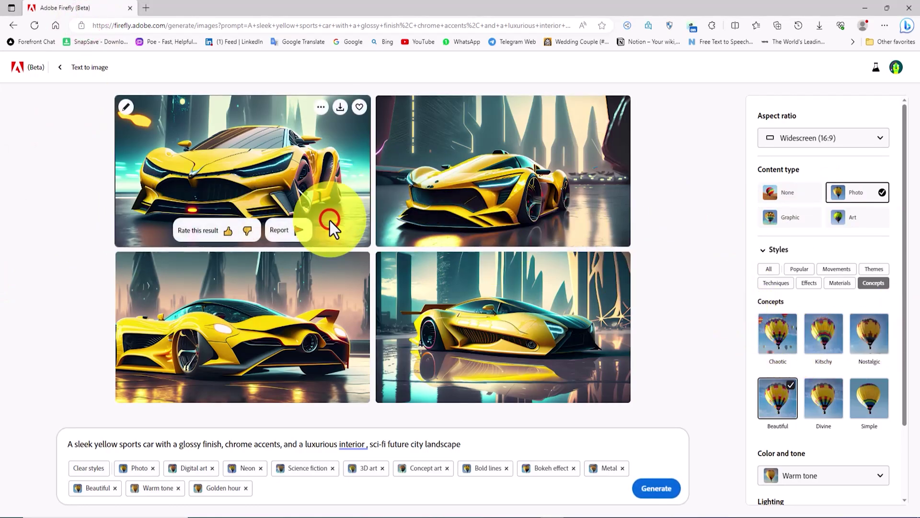
{"action": "left_click", "coordinate": [348, 199]}
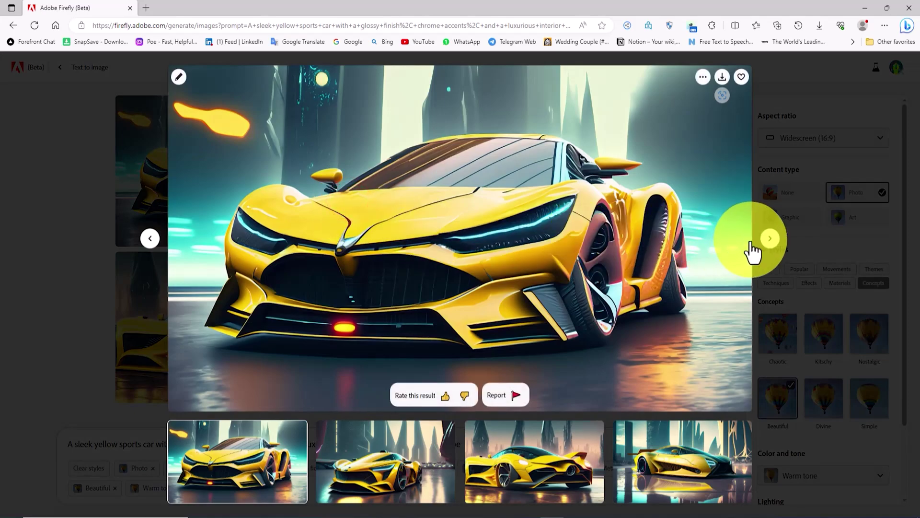
{"action": "left_click", "coordinate": [770, 240]}
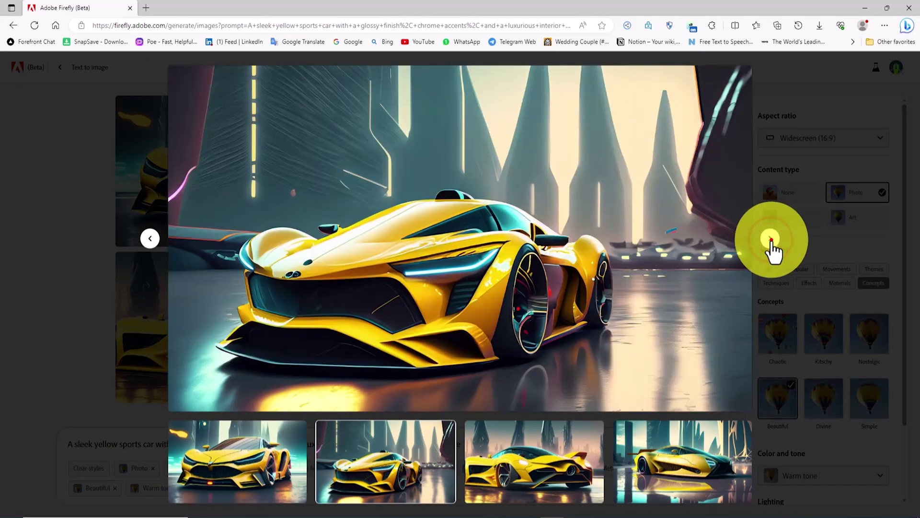
{"action": "left_click", "coordinate": [771, 240]}
{"action": "left_click", "coordinate": [771, 240]}
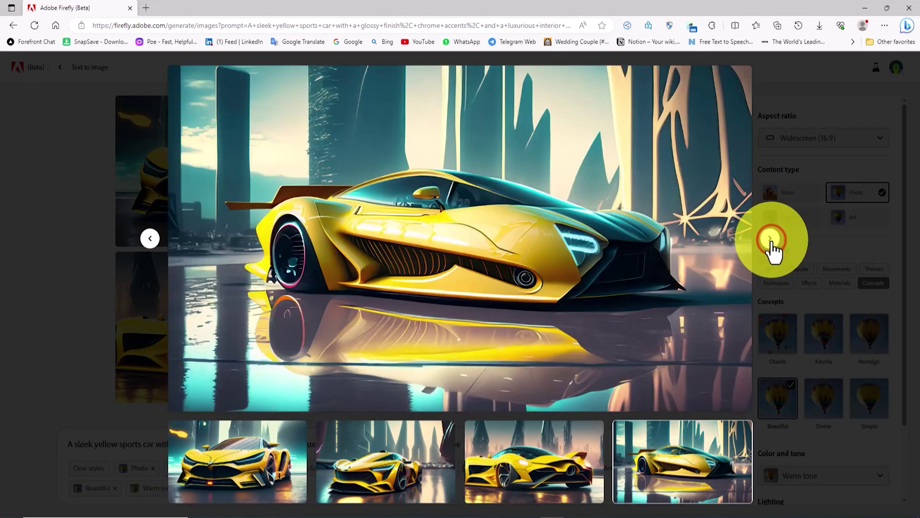
{"action": "left_click", "coordinate": [774, 155]}
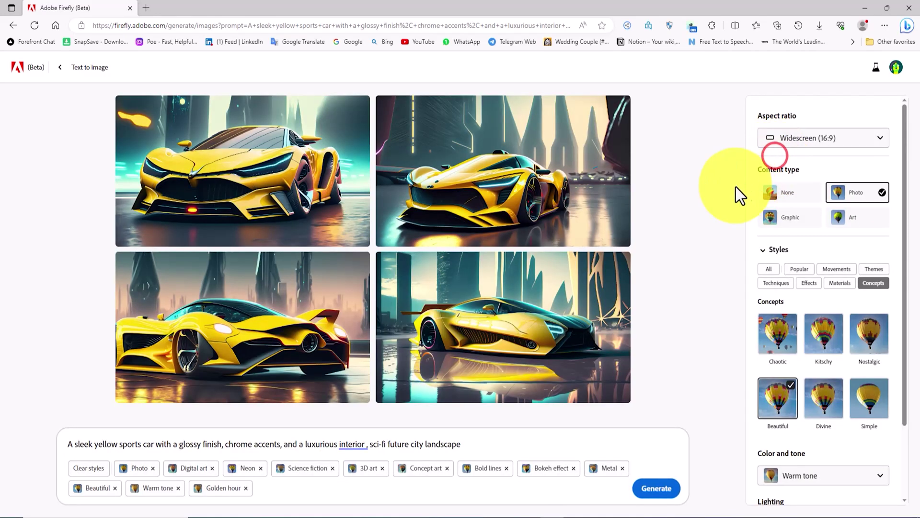
- Generate a new set of sports car images with the Photo content type and view all four enlarged
{"action": "left_click", "coordinate": [657, 488]}
{"action": "left_click", "coordinate": [91, 26]}
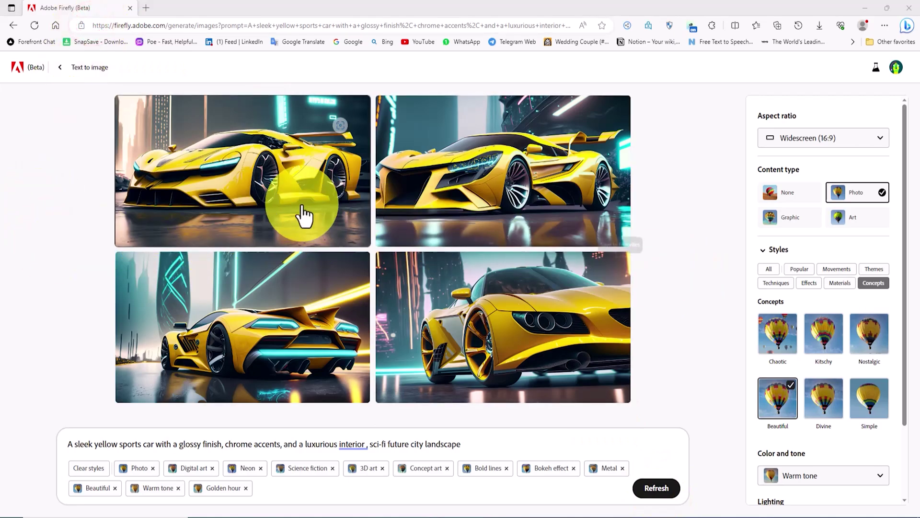
{"action": "left_click", "coordinate": [318, 223]}
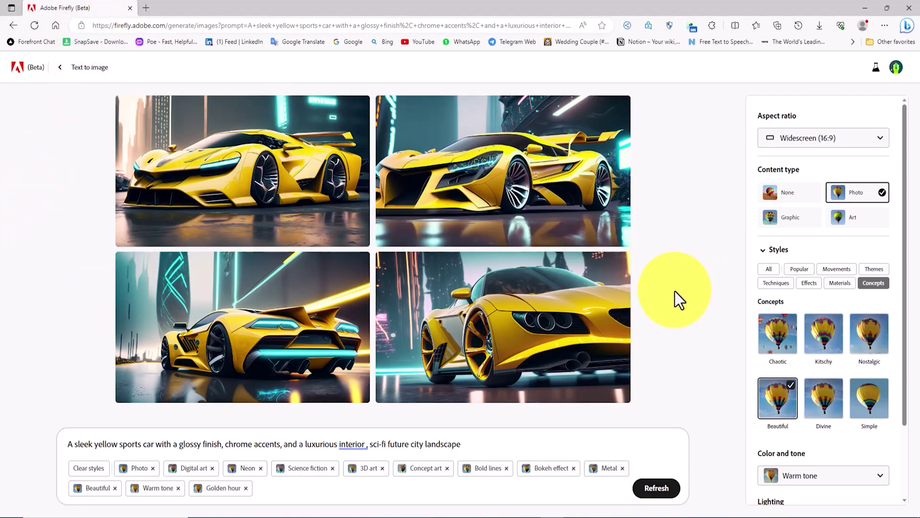
{"action": "left_click", "coordinate": [349, 225]}
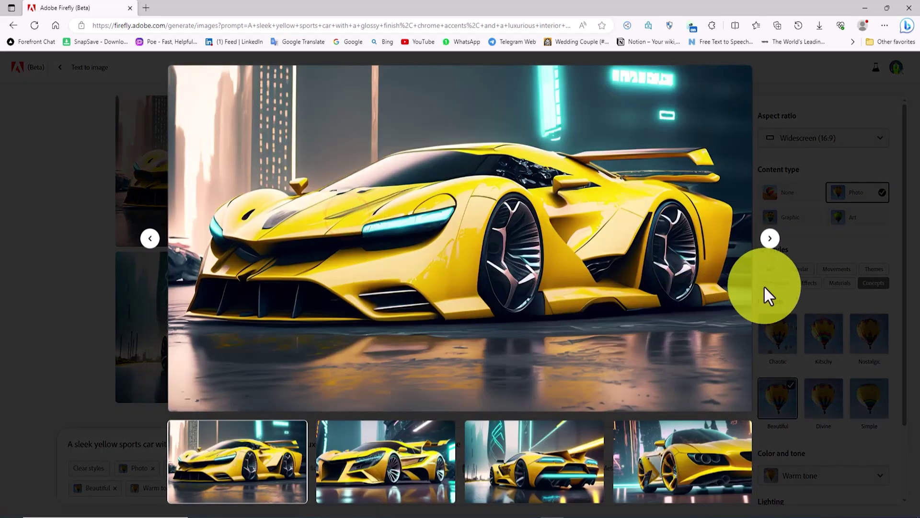
{"action": "left_click", "coordinate": [770, 240]}
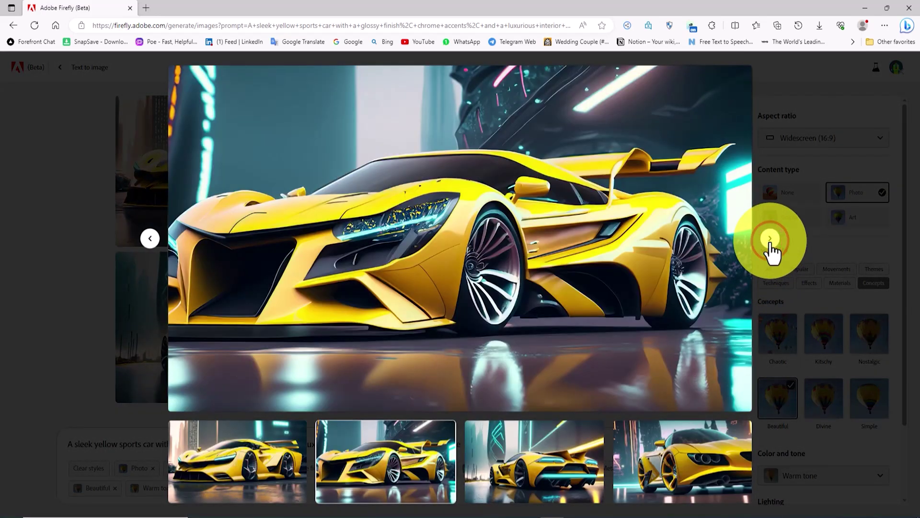
{"action": "left_click", "coordinate": [770, 240]}
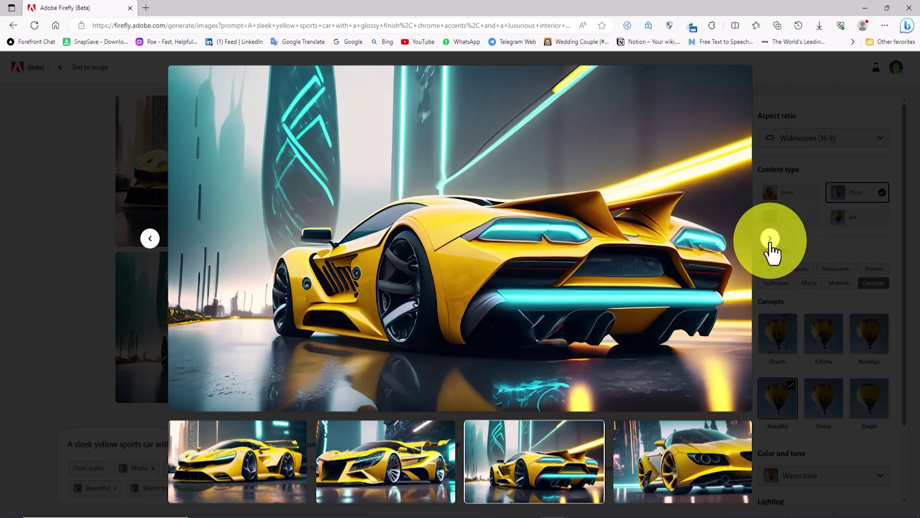
{"action": "left_click", "coordinate": [770, 240]}
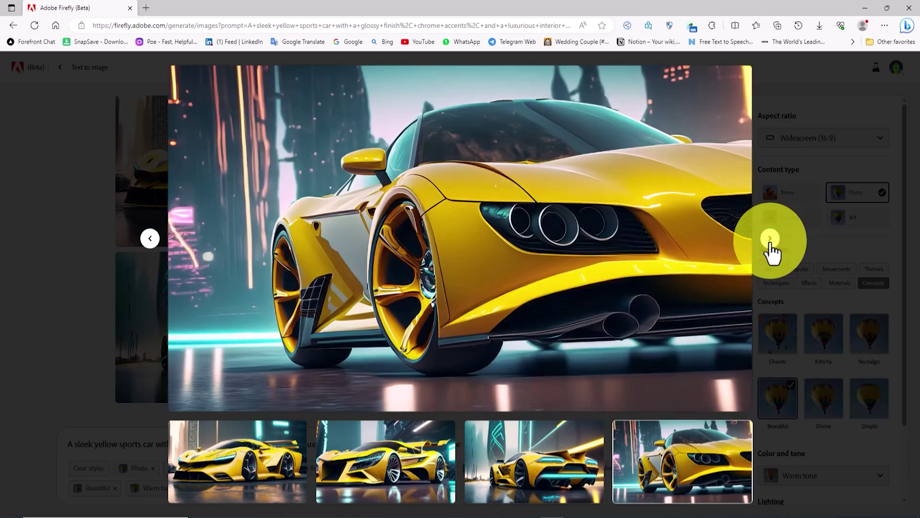
{"action": "left_click", "coordinate": [791, 163]}
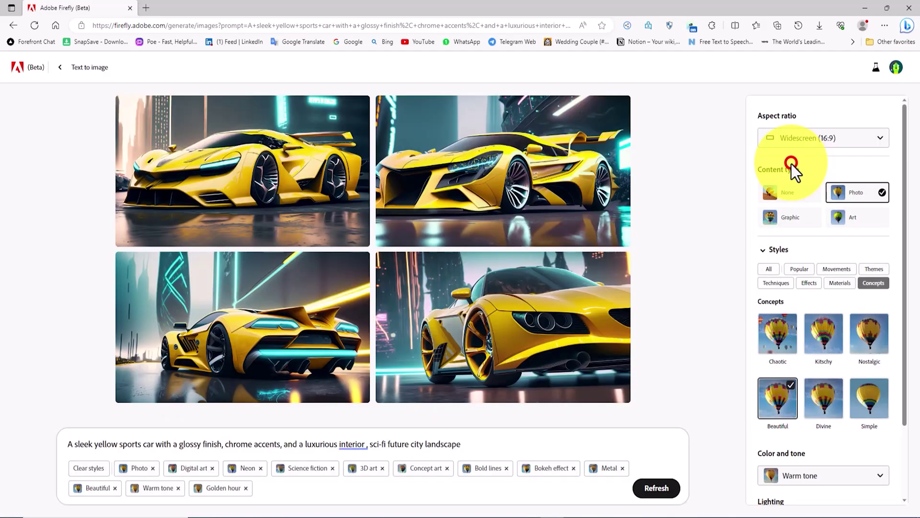